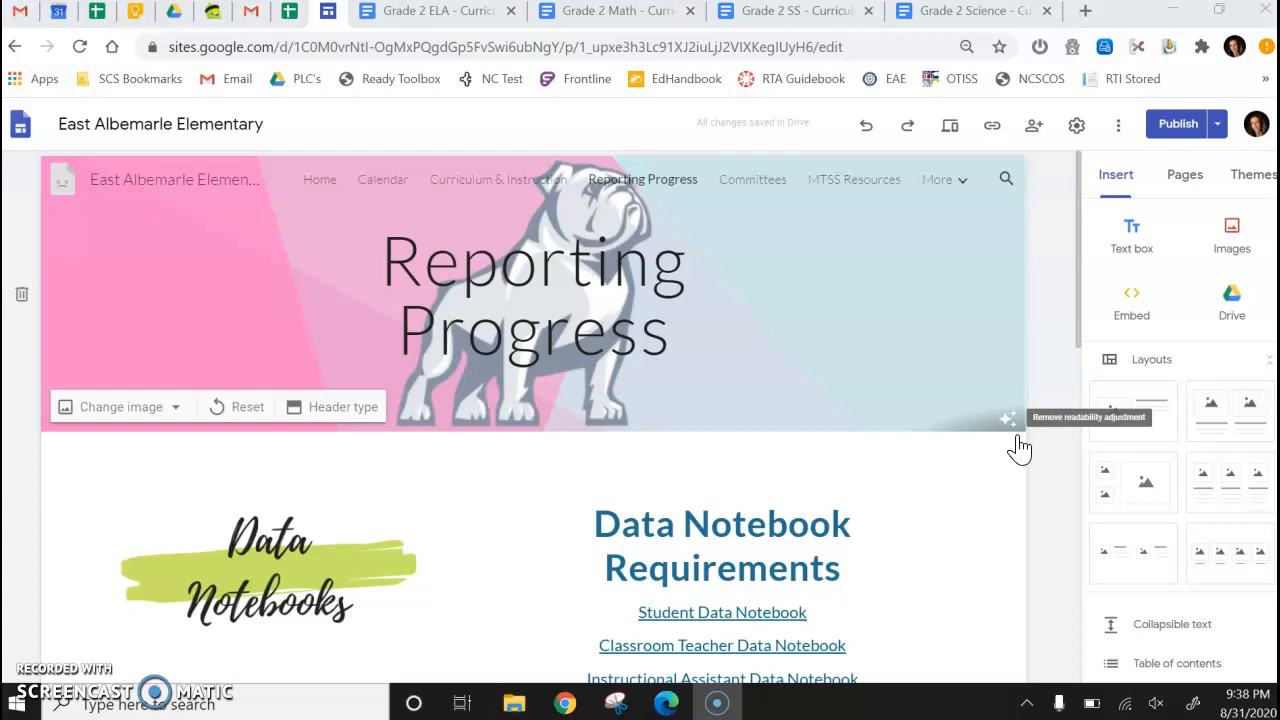
Open the Grade 2: 2020-2021 Midterm Progress Report through the site's Rubrics, Midterm Reports, Report Cards link and Grade 2 folder.
scroll(1020, 448, down, 5)
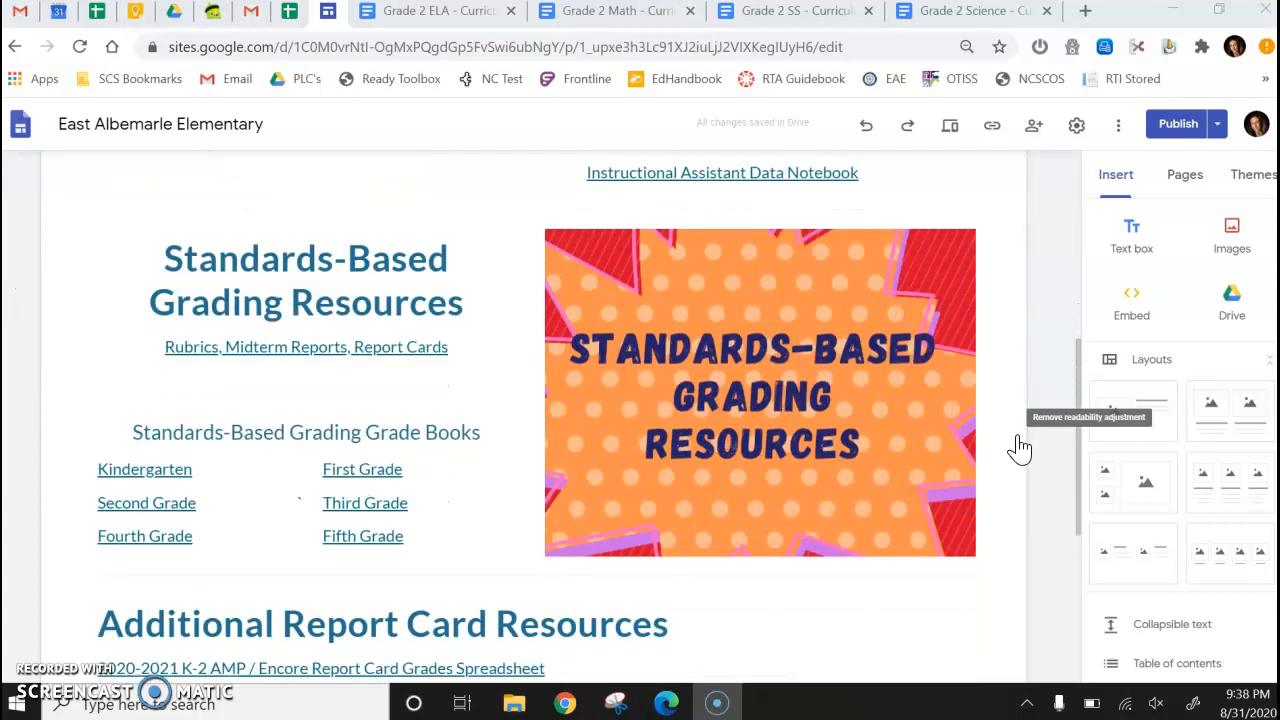
click(312, 355)
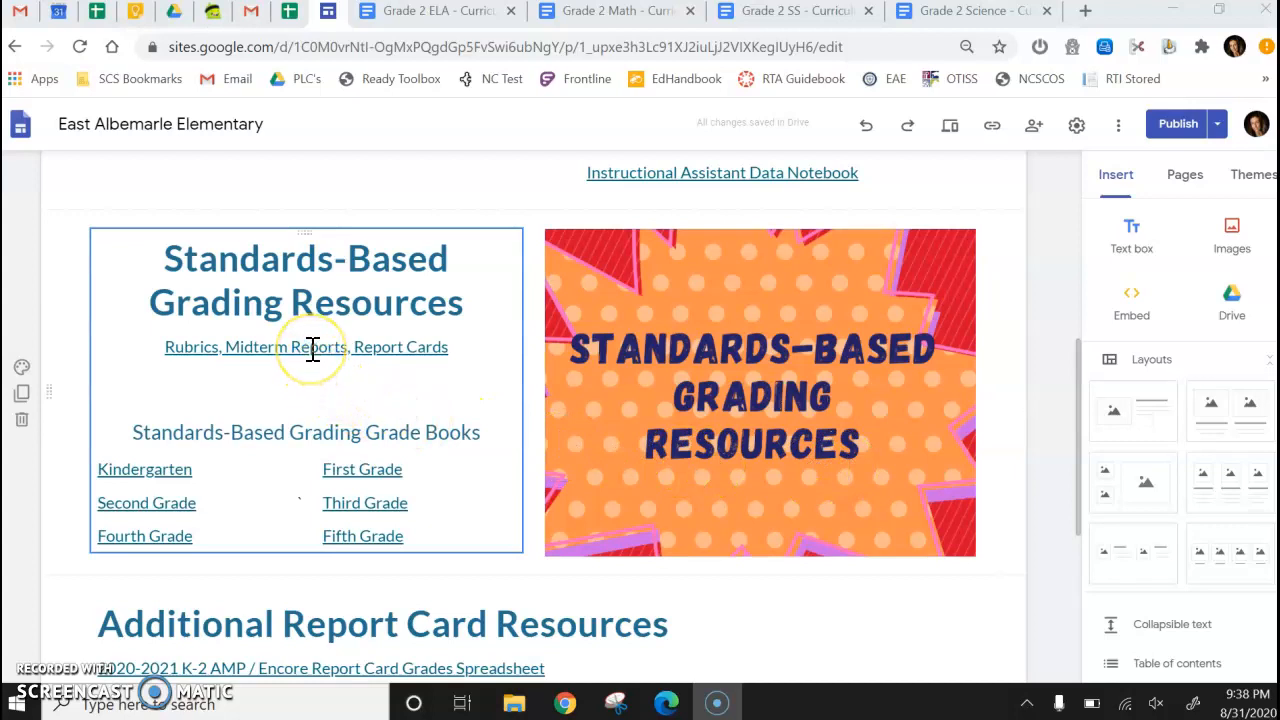
click(312, 347)
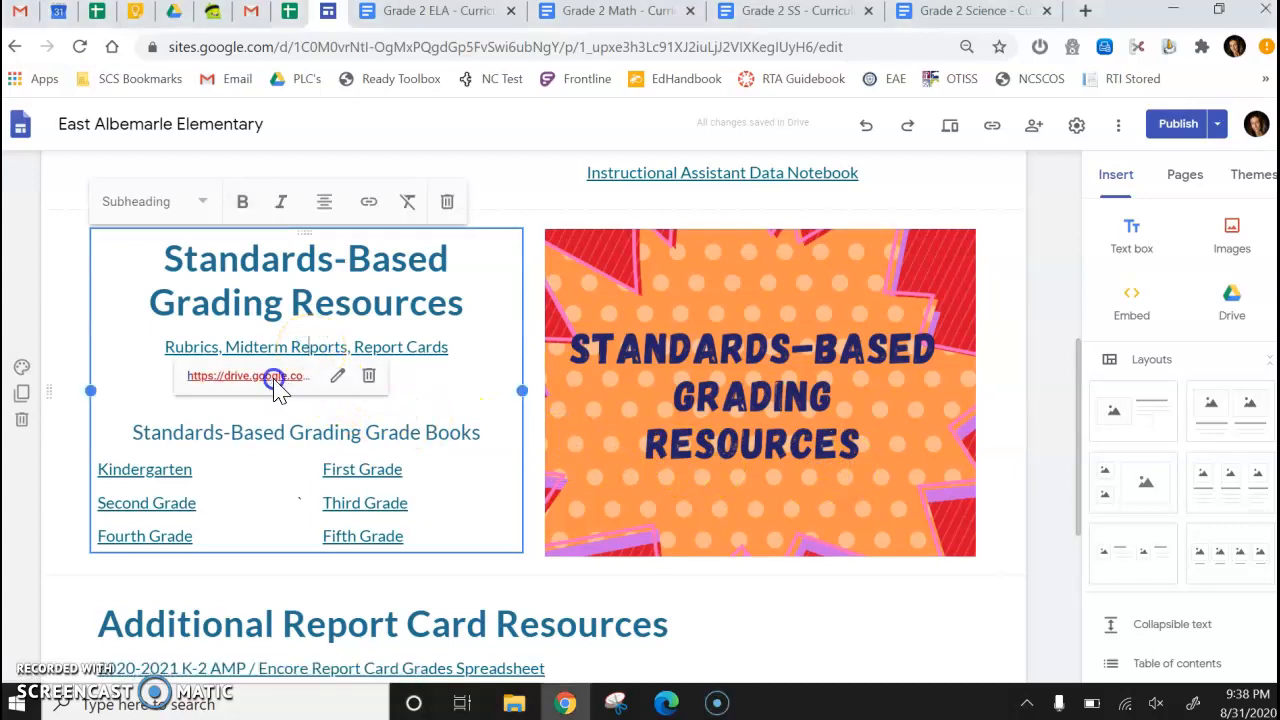
click(277, 375)
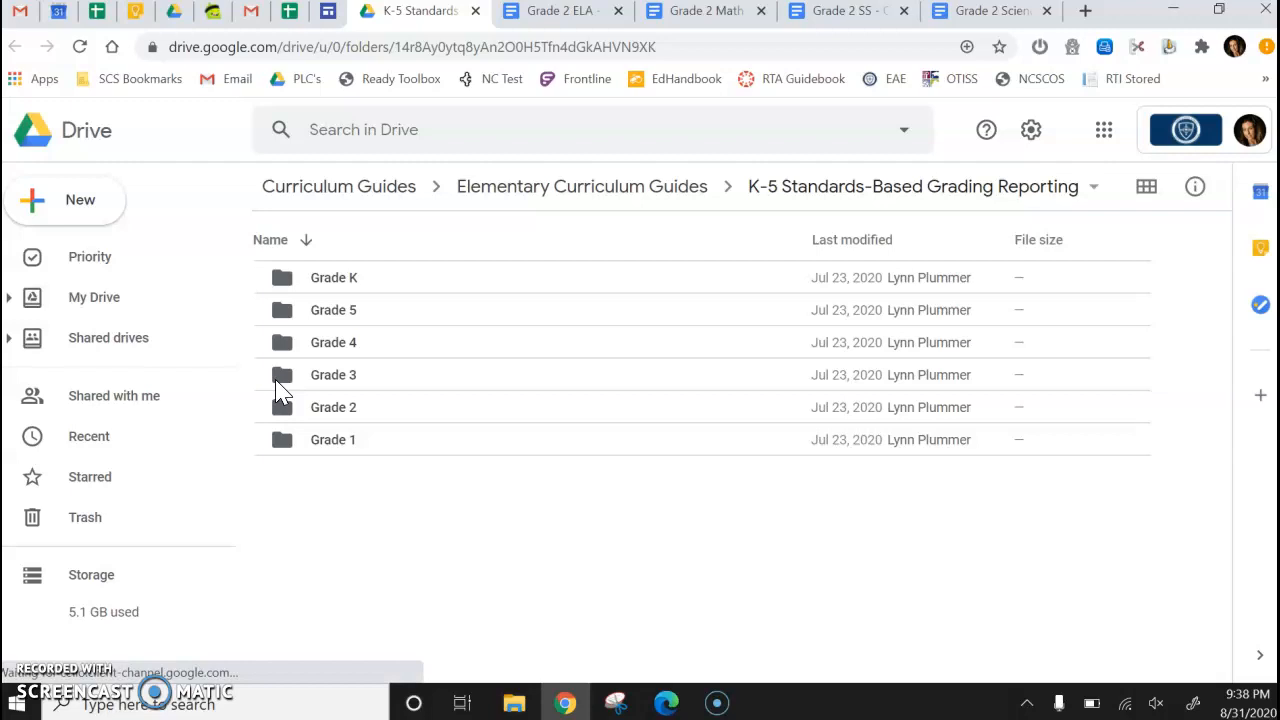
double_click(326, 411)
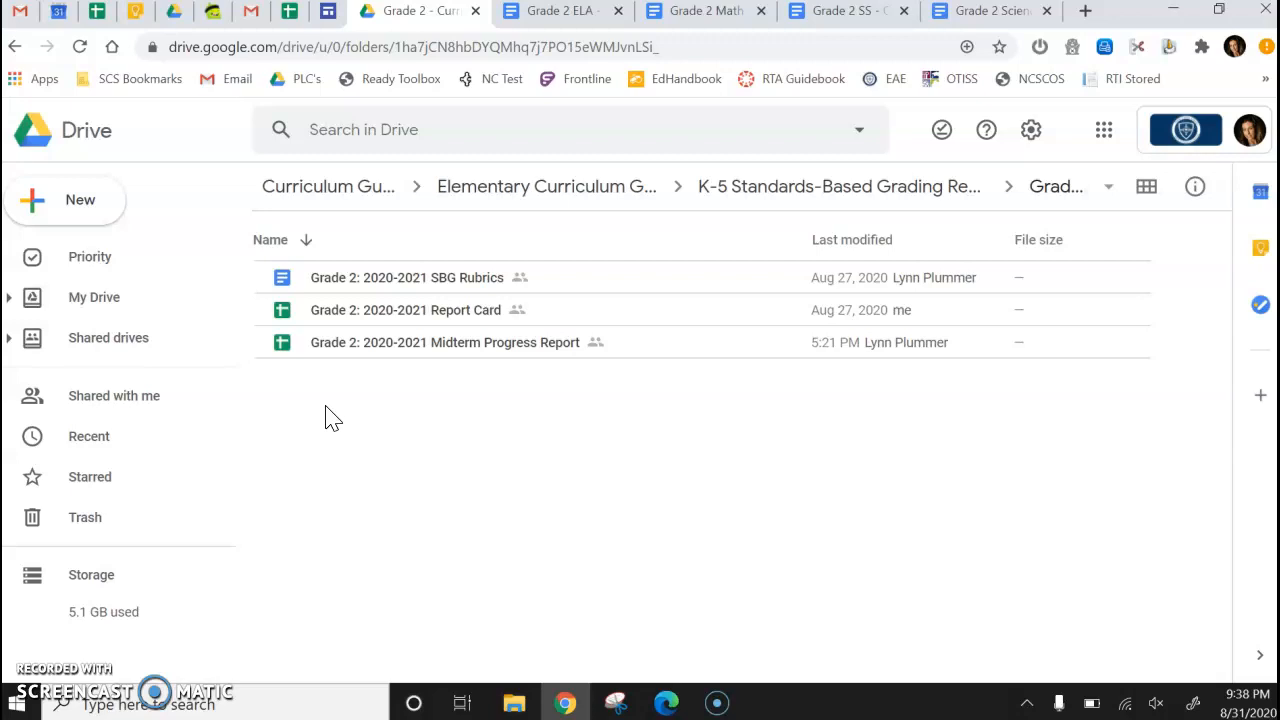
double_click(398, 345)
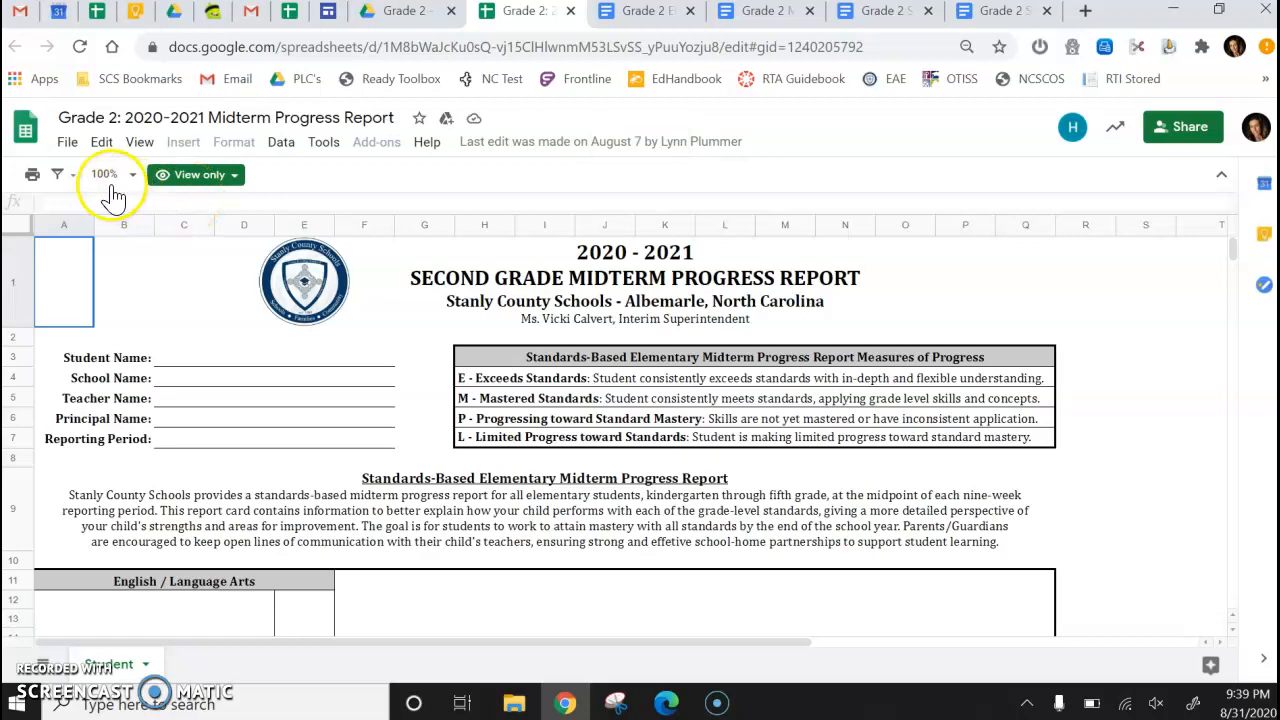
Make a copy of the spreadsheet named with the teacher's surname followed by Q1 Progress Reports (2020-2021).
click(66, 147)
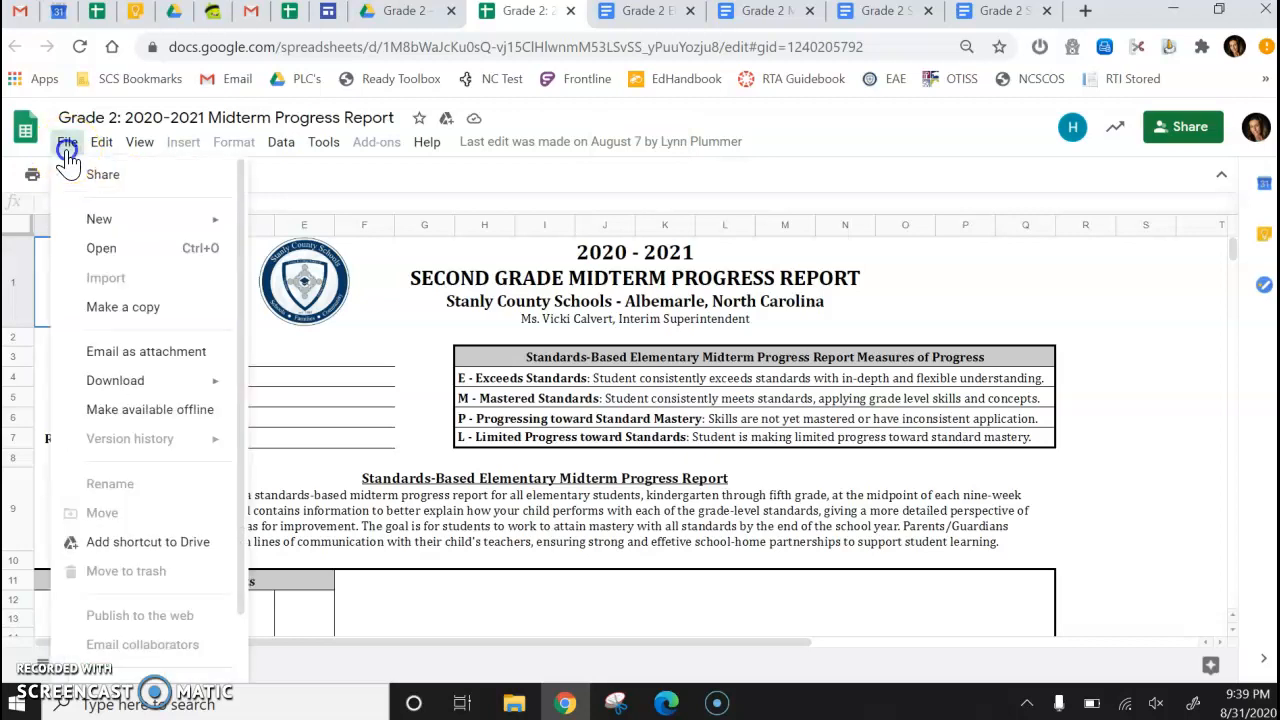
click(114, 310)
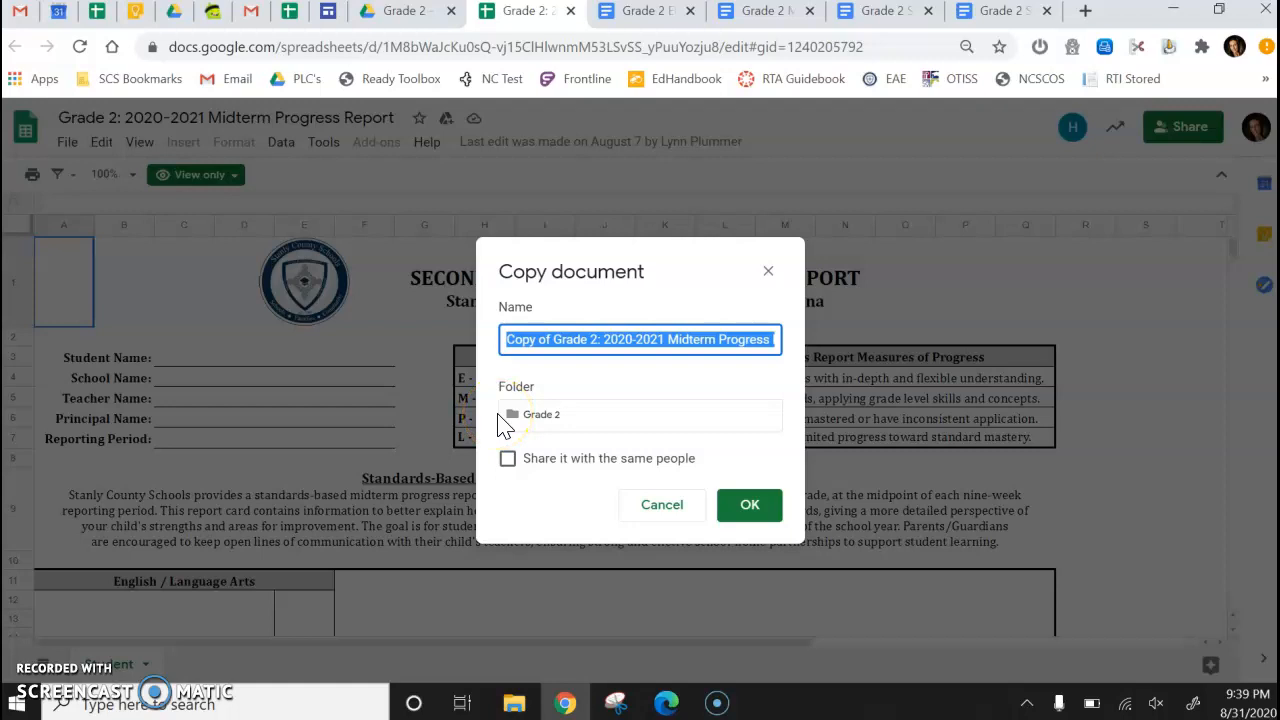
text(Wherrit)
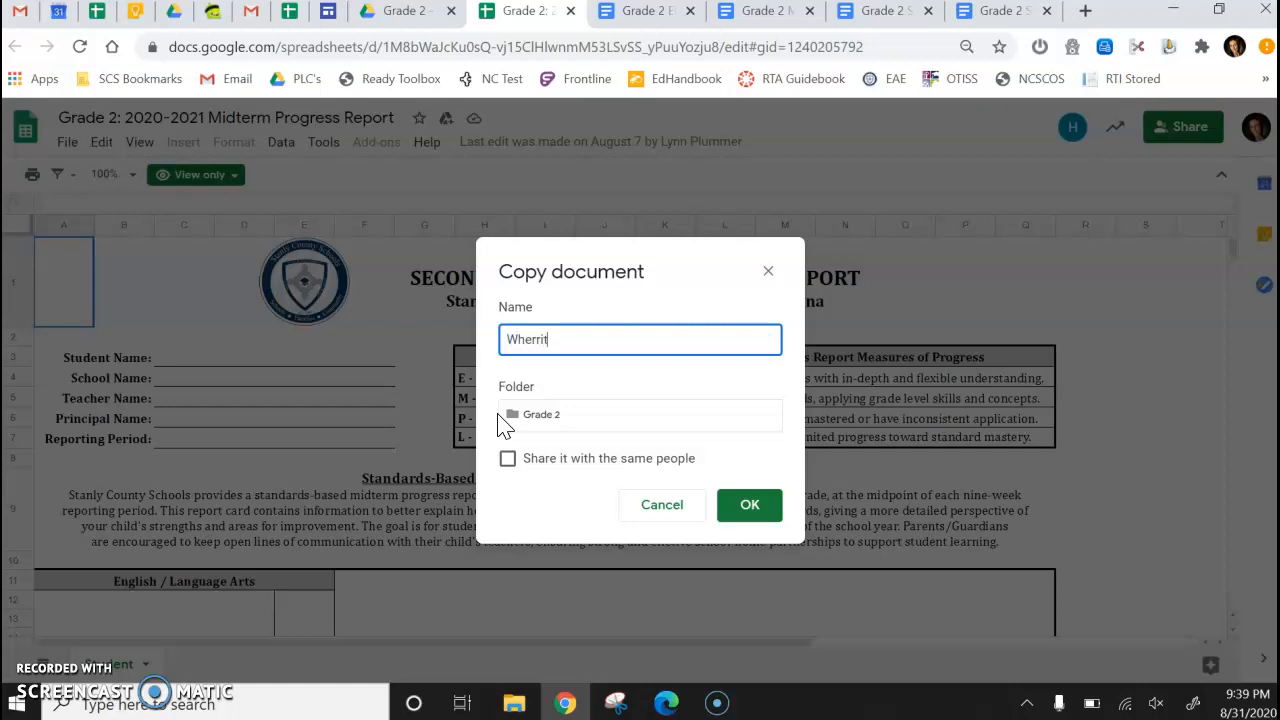
text(t's Q1 Progress Repor)
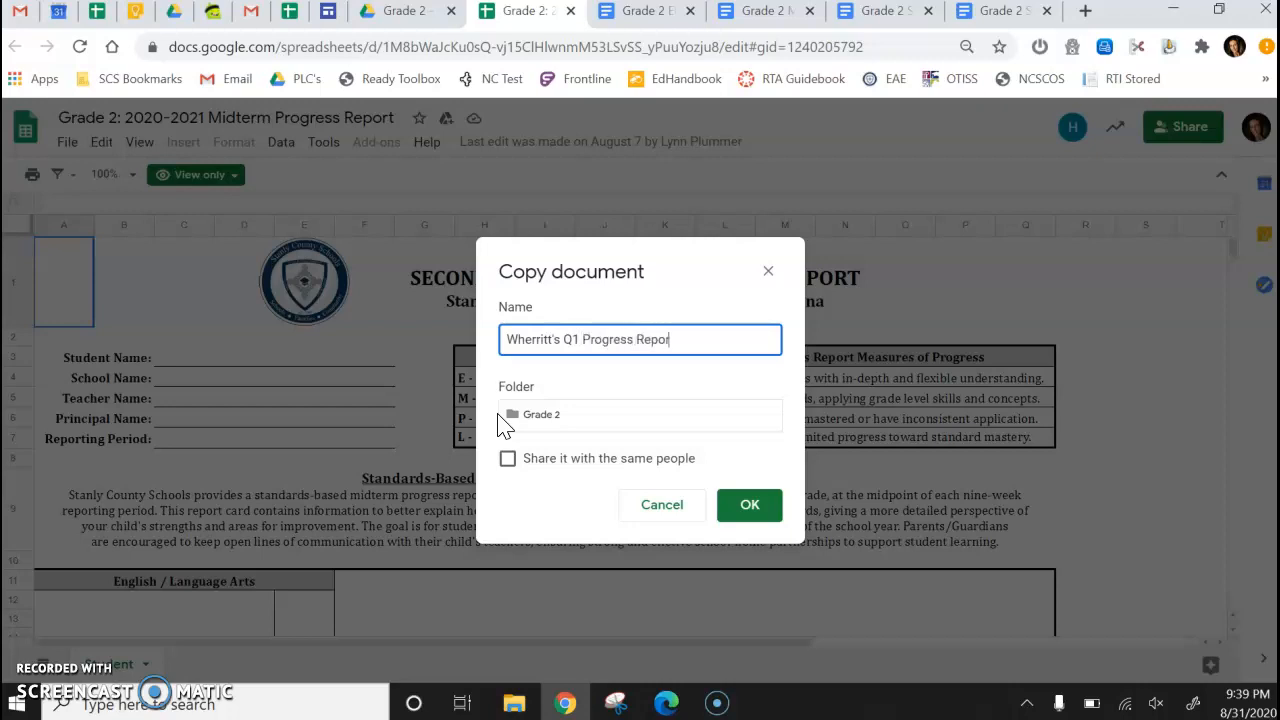
text(ts (2020-2021))
Set the copy's destination folder to My Drive, create the copy, and close the original report's tab.
click(512, 421)
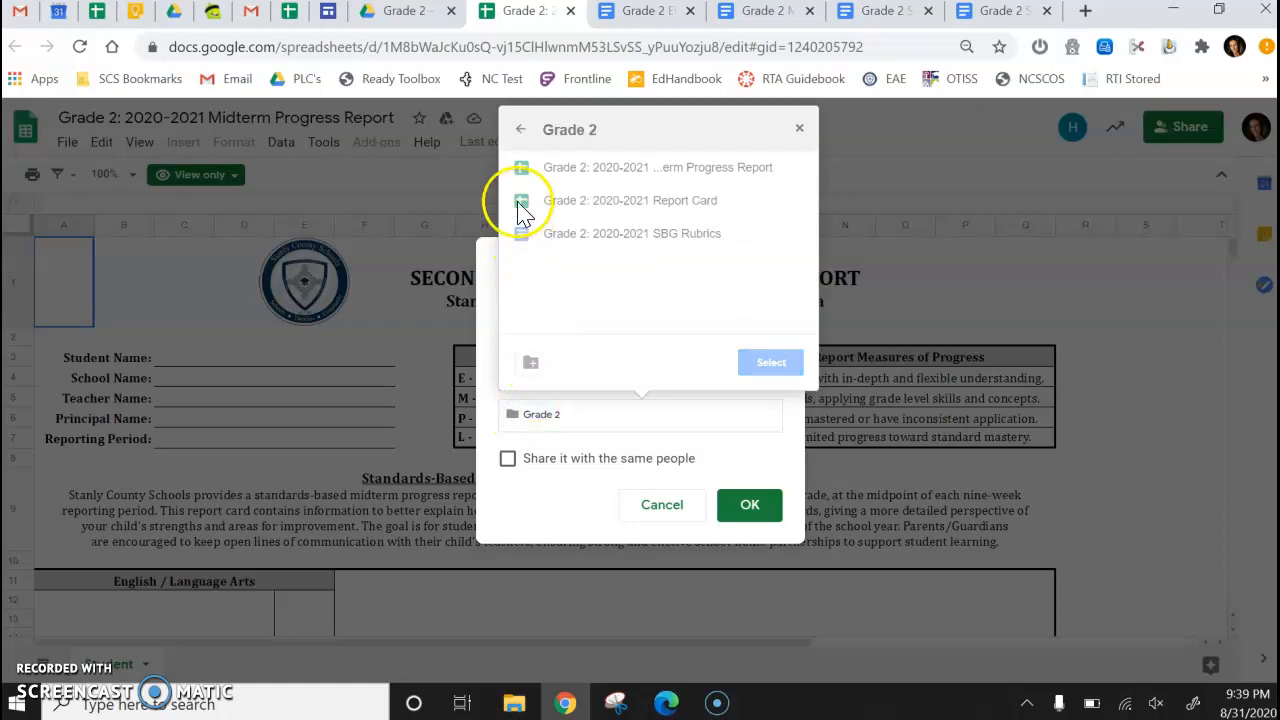
click(521, 136)
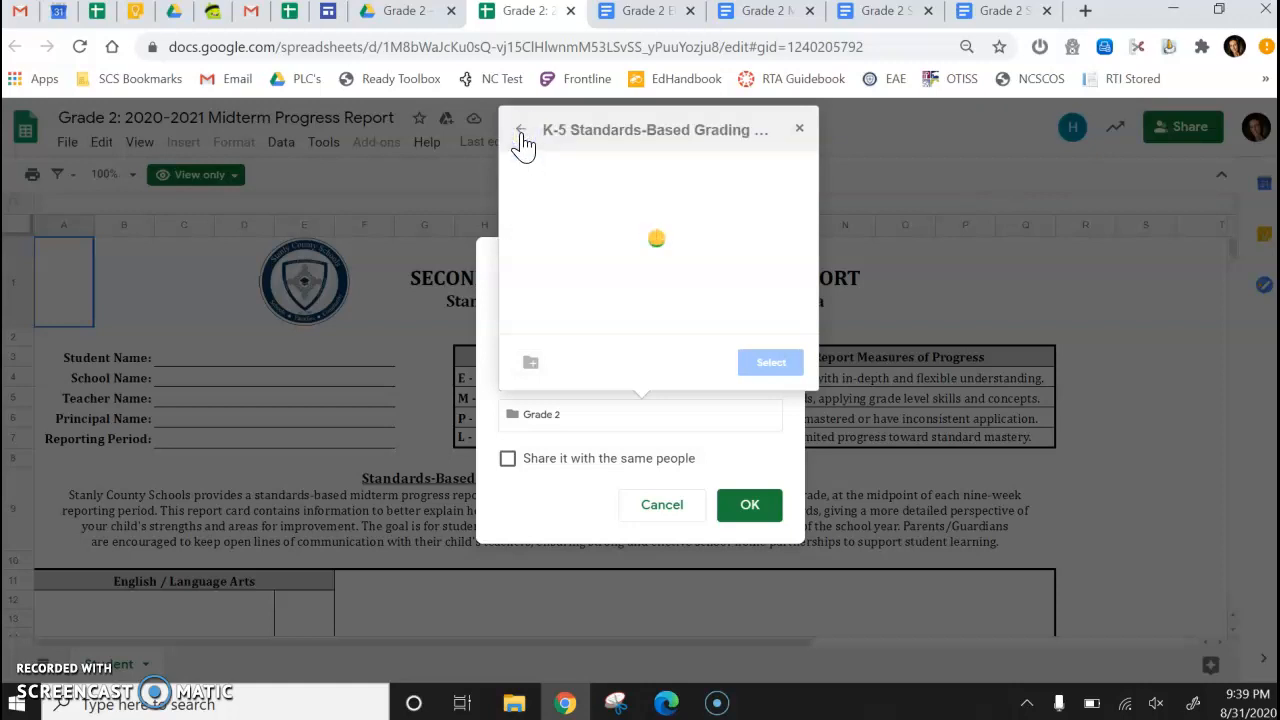
click(521, 136)
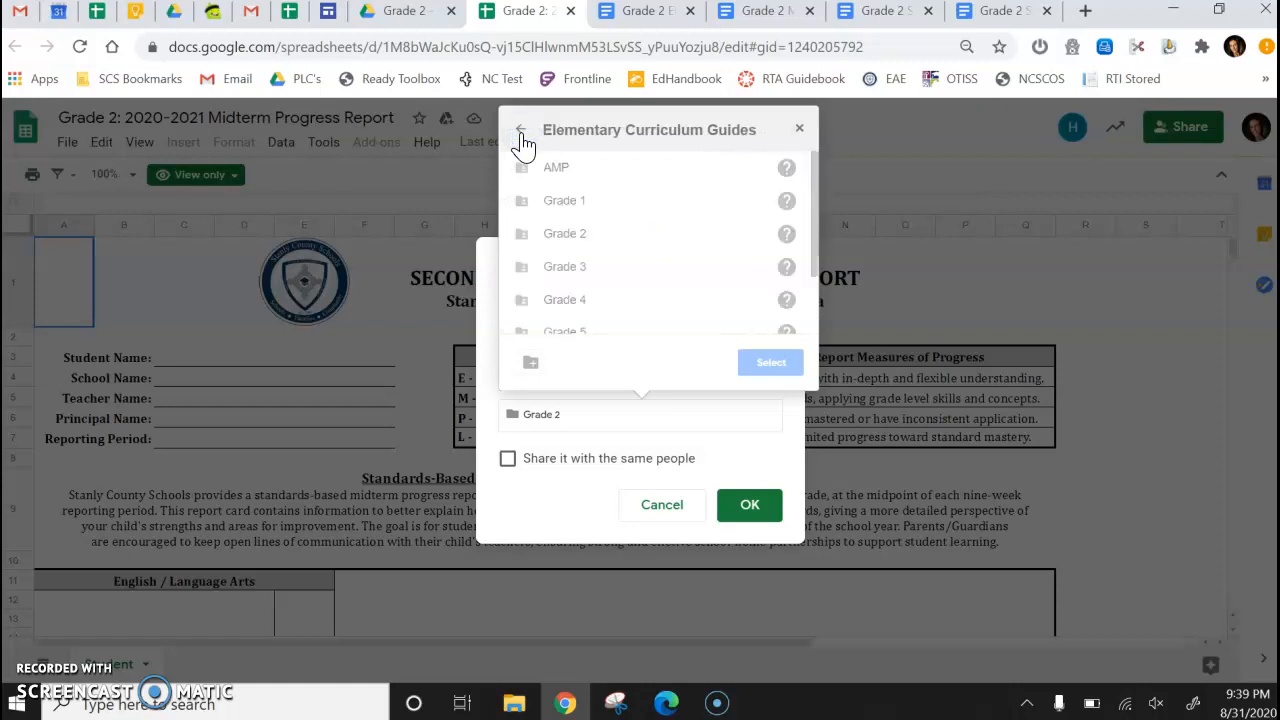
click(521, 136)
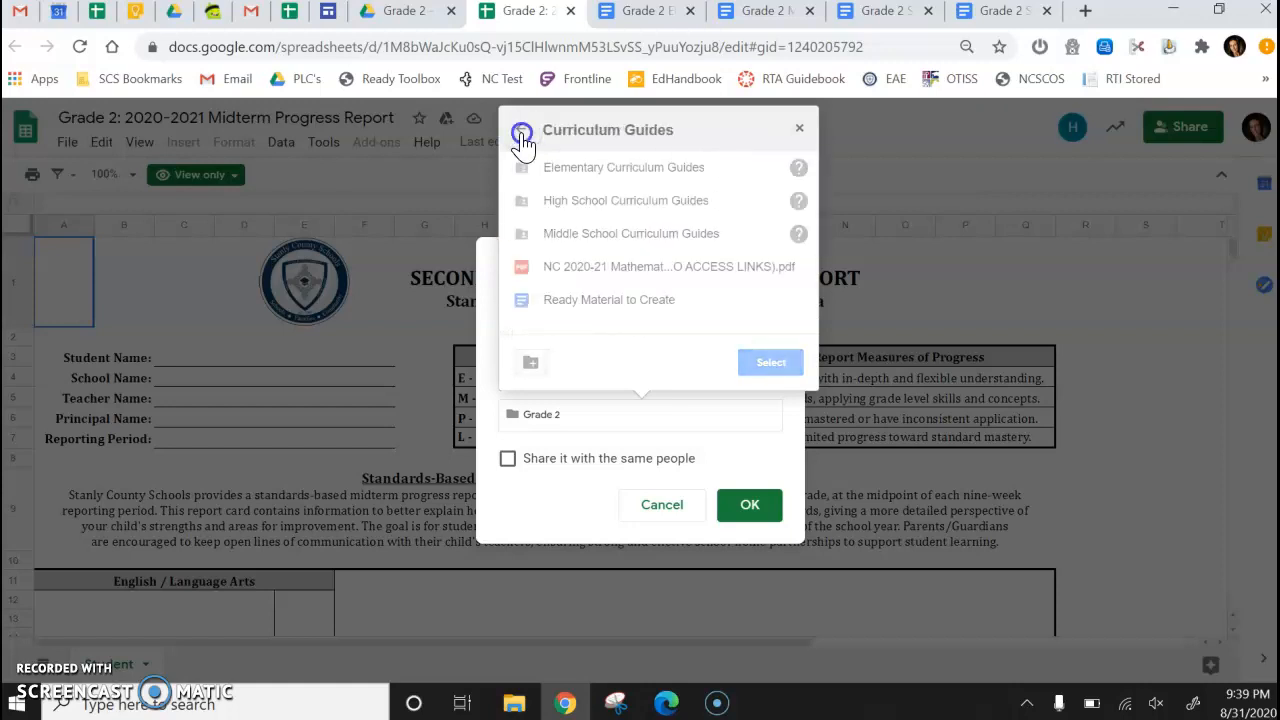
click(521, 136)
click(521, 136)
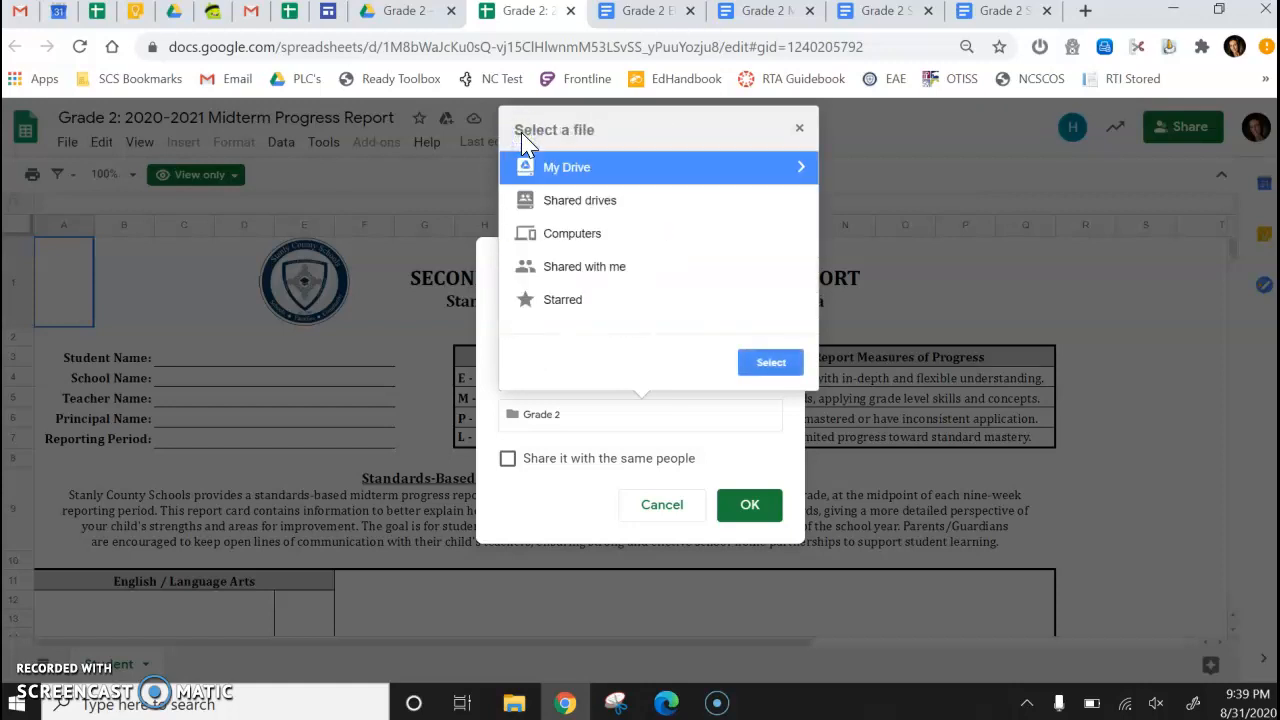
click(801, 168)
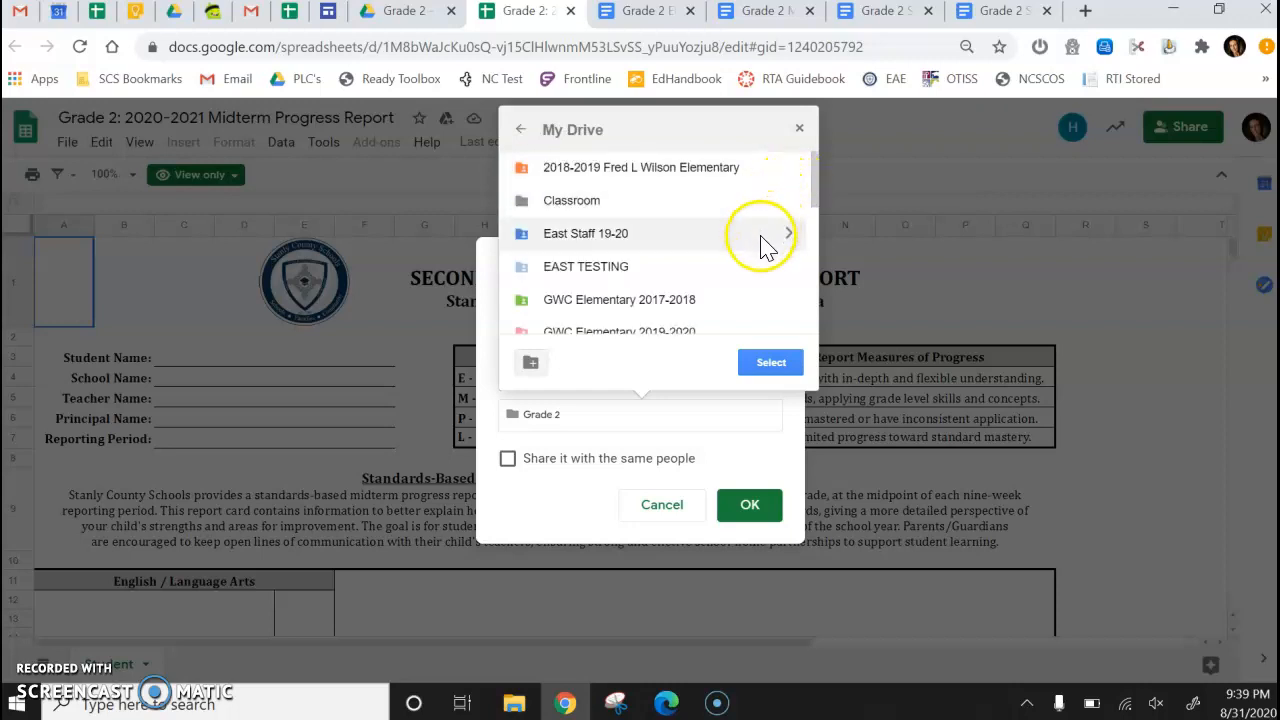
click(771, 365)
click(760, 512)
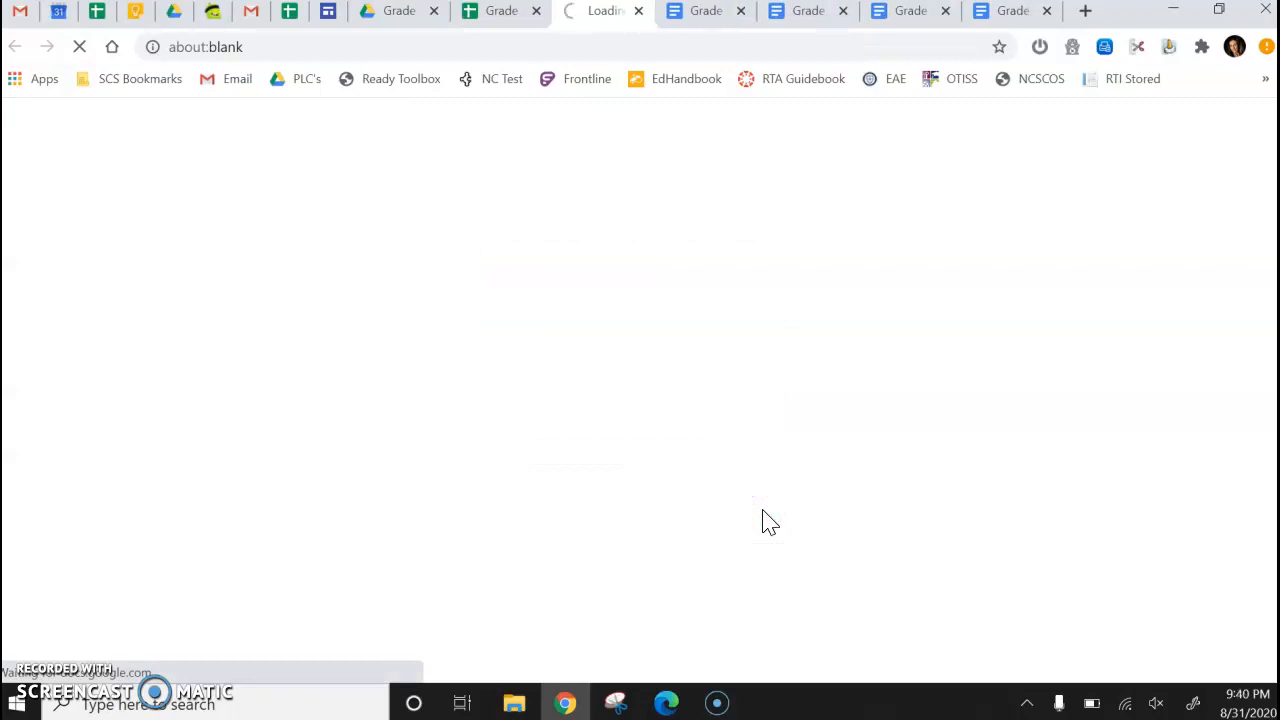
click(536, 11)
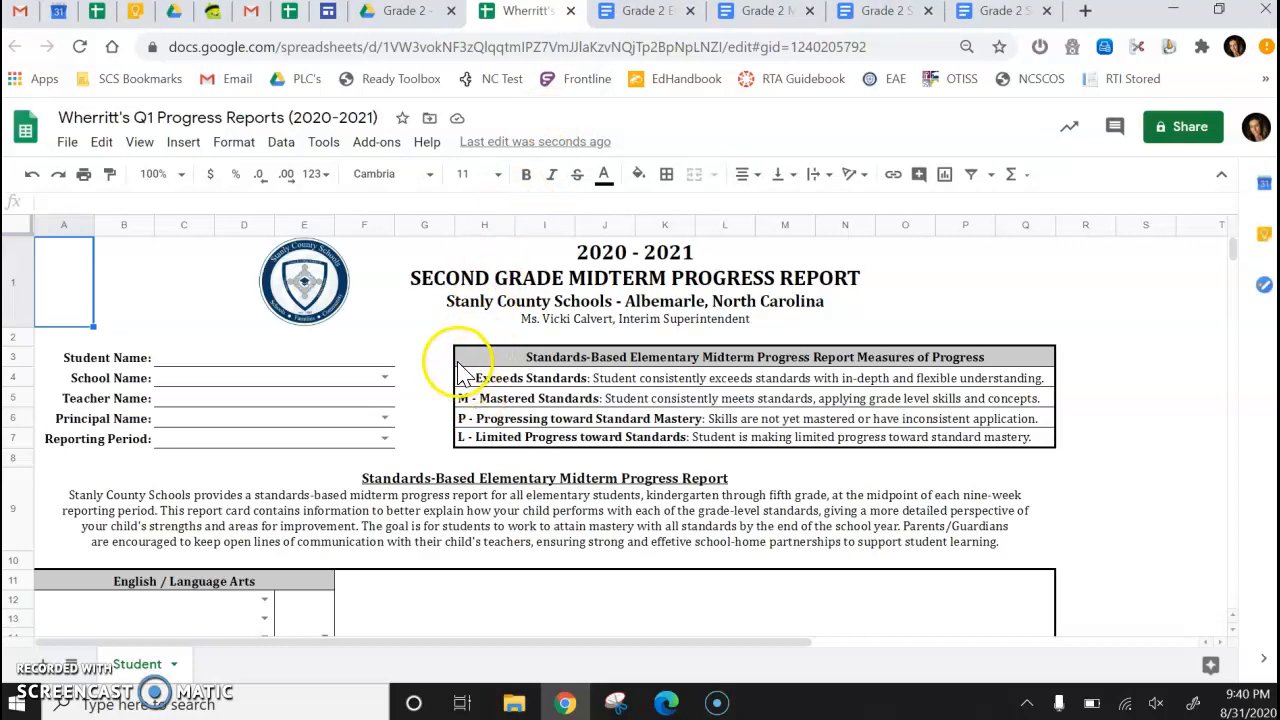
Select East Albemarle Elementary as the school name and enter the teacher's full name.
click(385, 379)
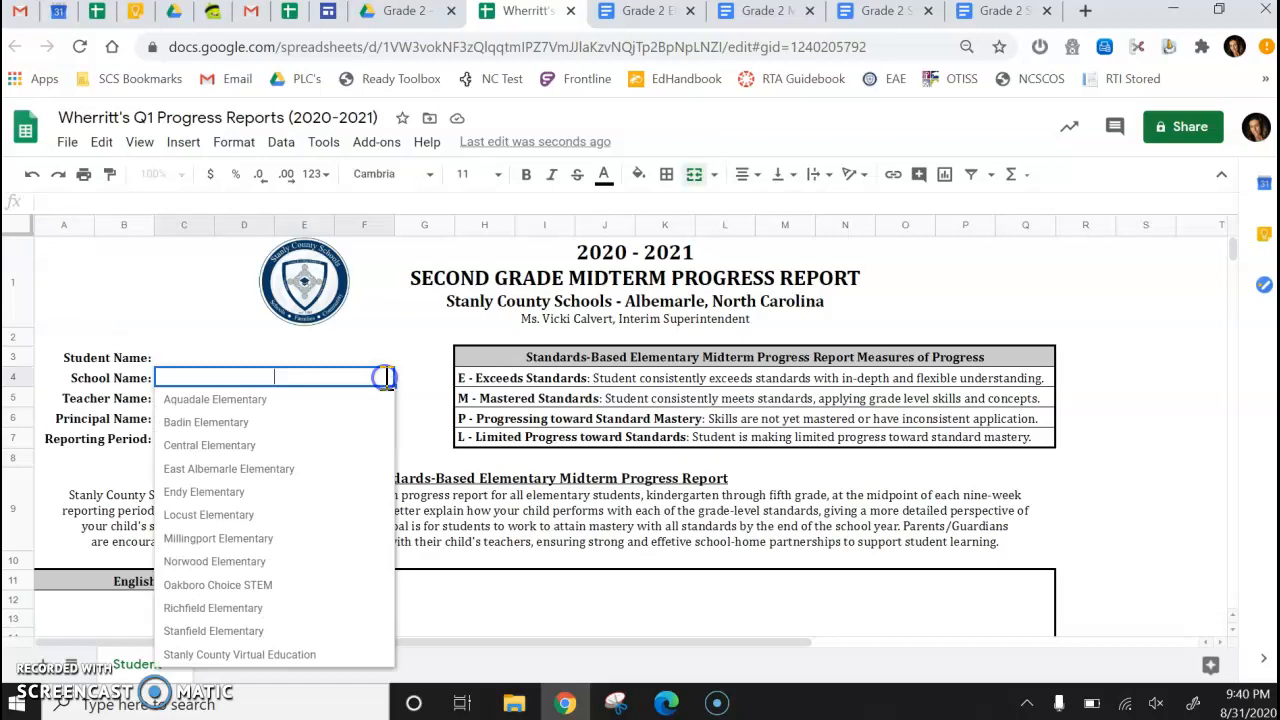
click(365, 468)
click(390, 399)
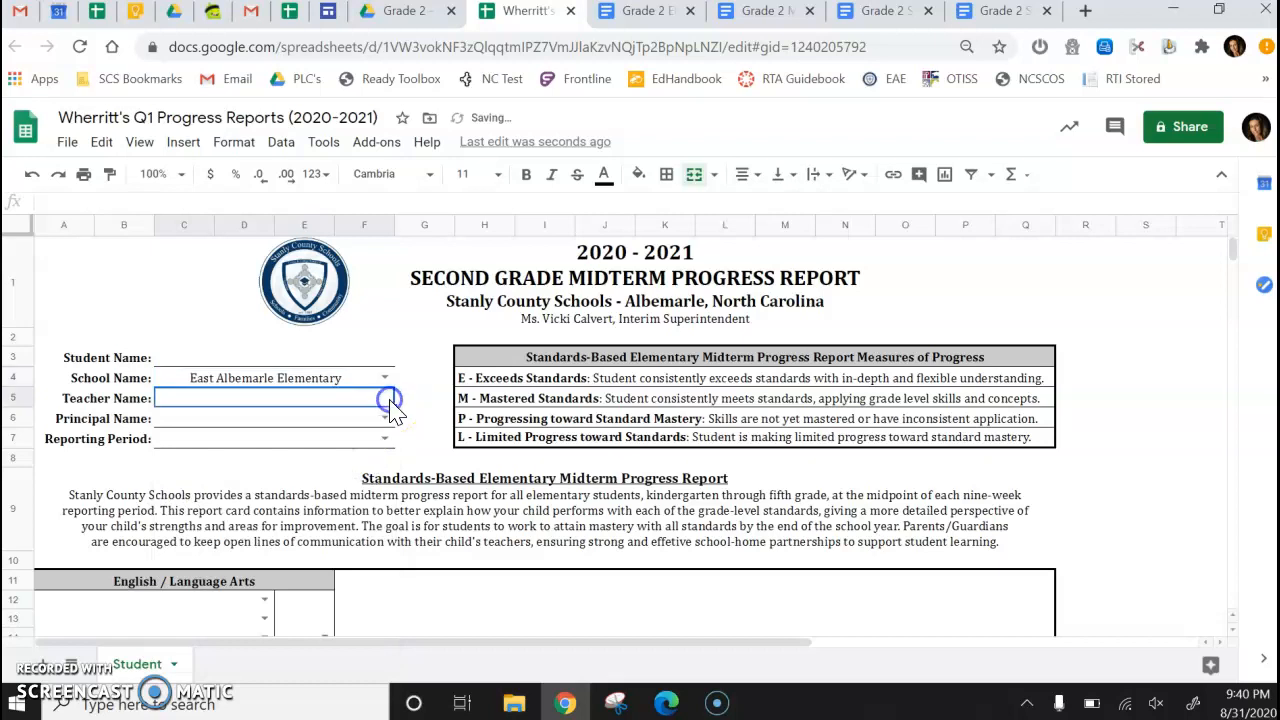
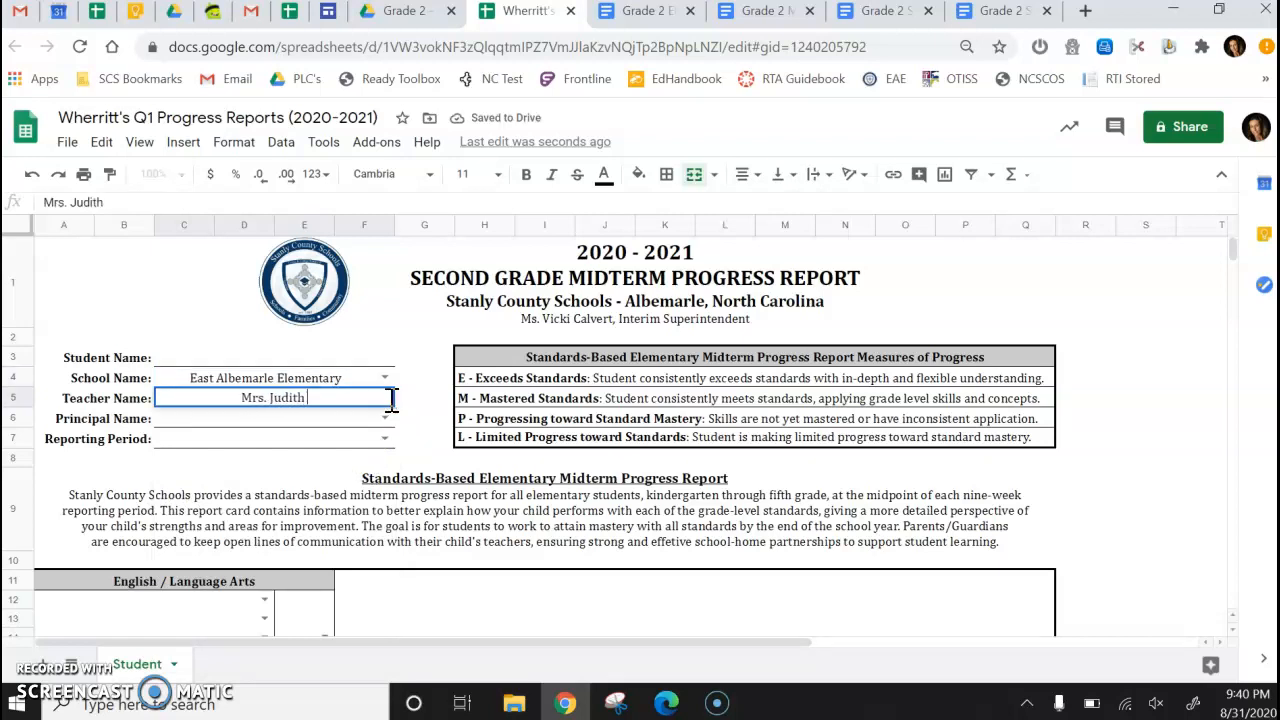
Choose the principal's name from the list and set the reporting period to First Quarter.
click(387, 420)
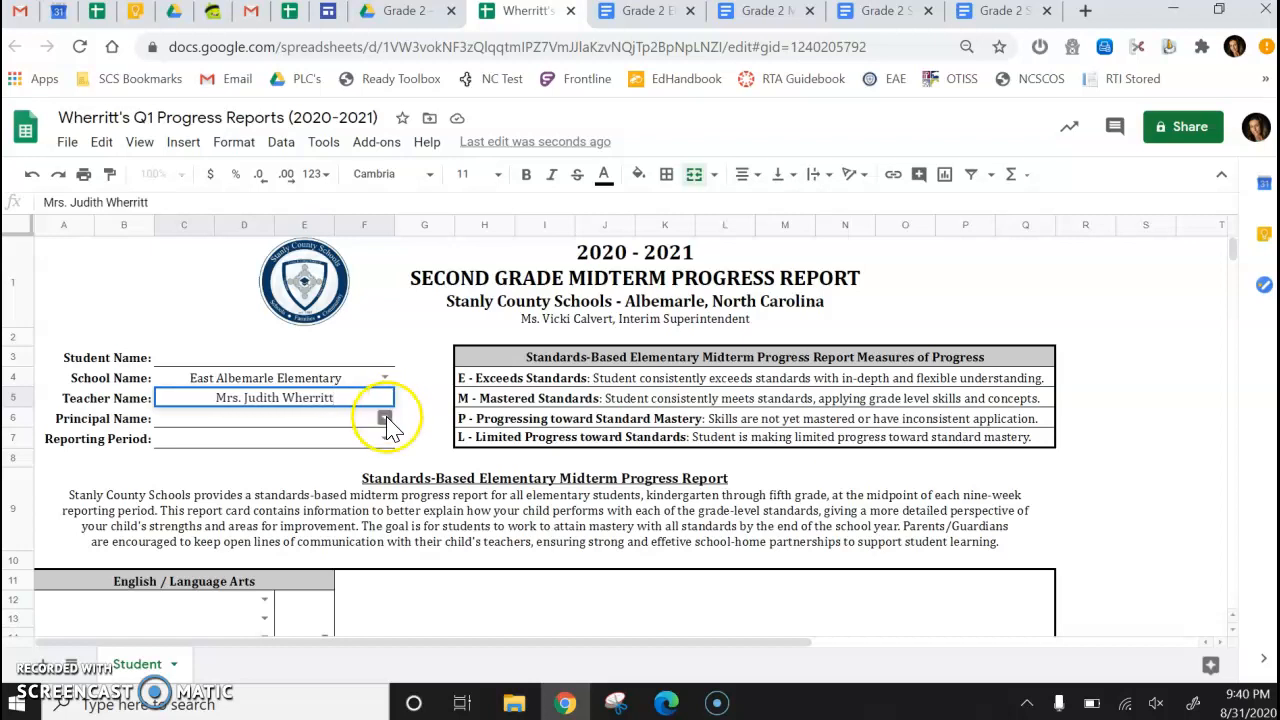
click(330, 517)
click(323, 441)
click(385, 440)
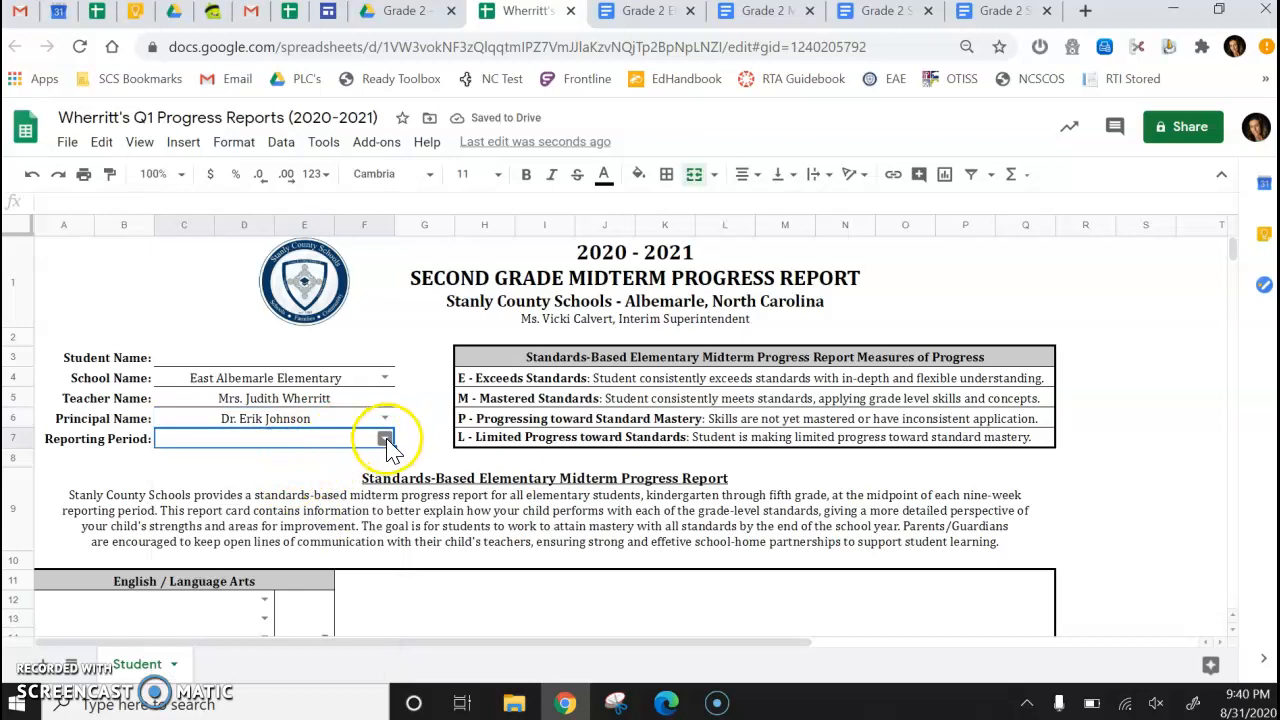
click(320, 460)
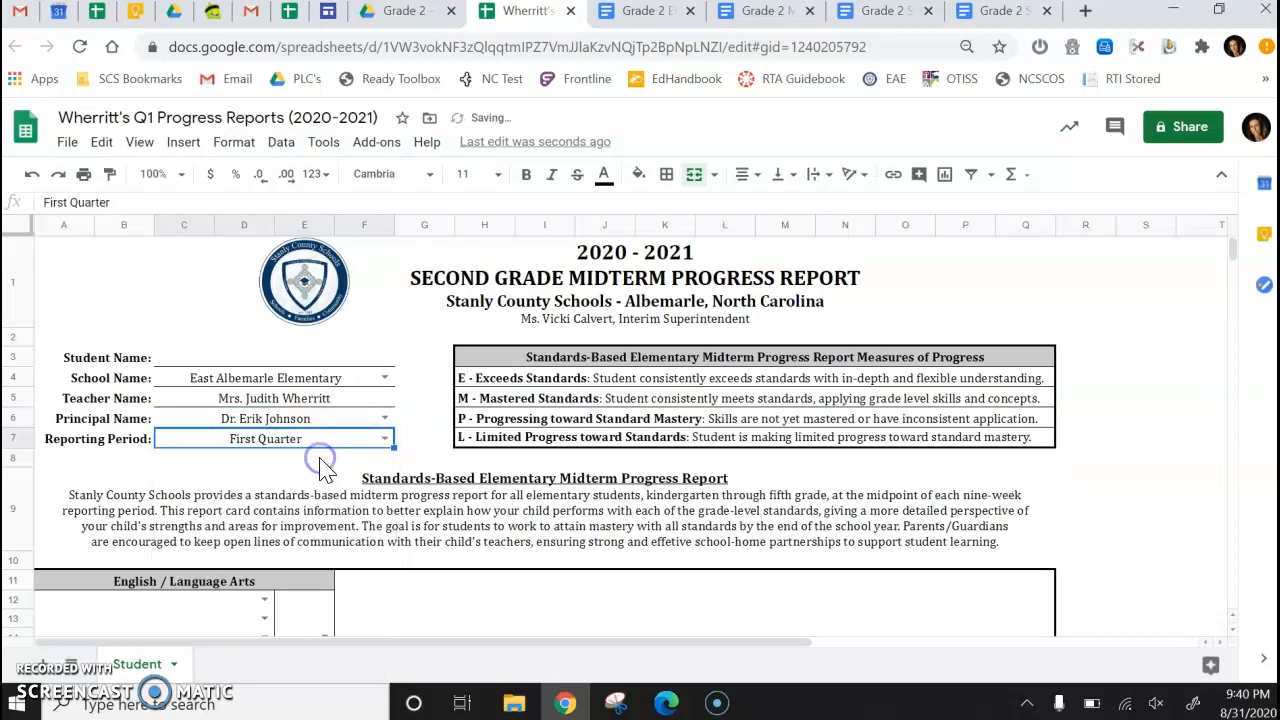
Fill the English / Language Arts rows with Reading: Literature, Reading: Informational Text, Reading: Foundational Skills, Speaking and Listening, and Language.
scroll(348, 480, down, 1)
scroll(348, 480, down, 3)
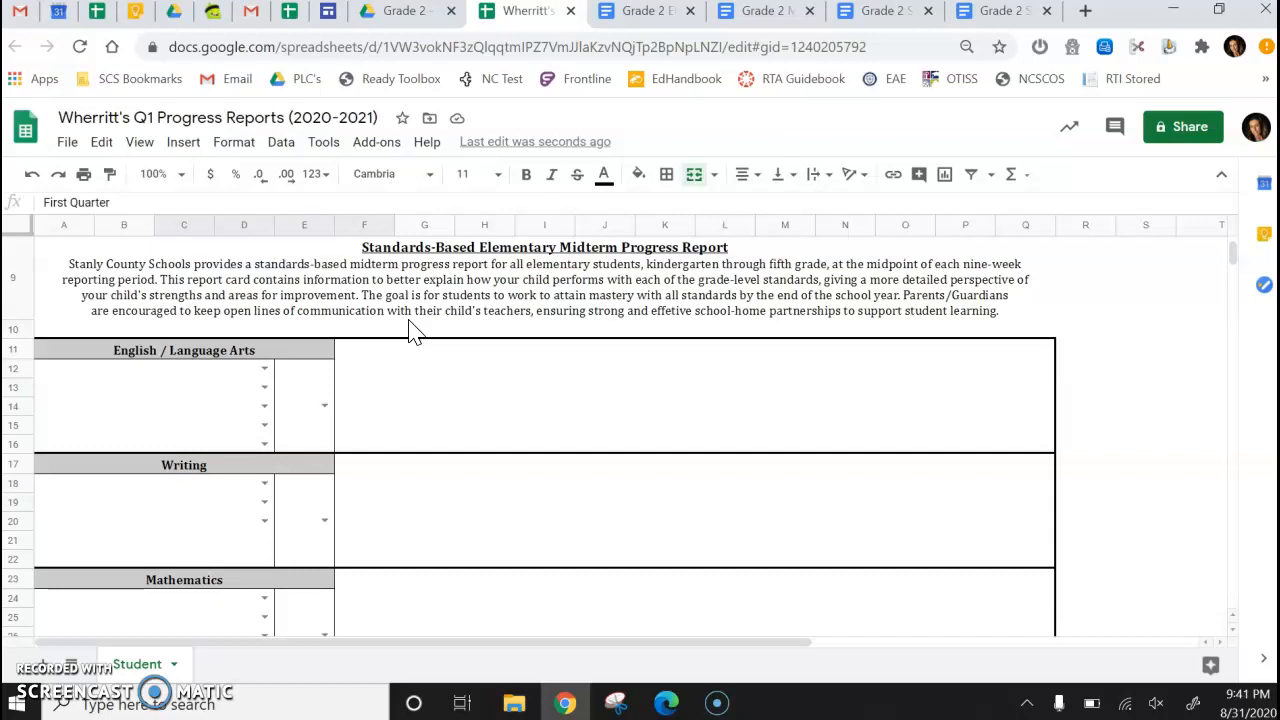
click(266, 368)
click(256, 398)
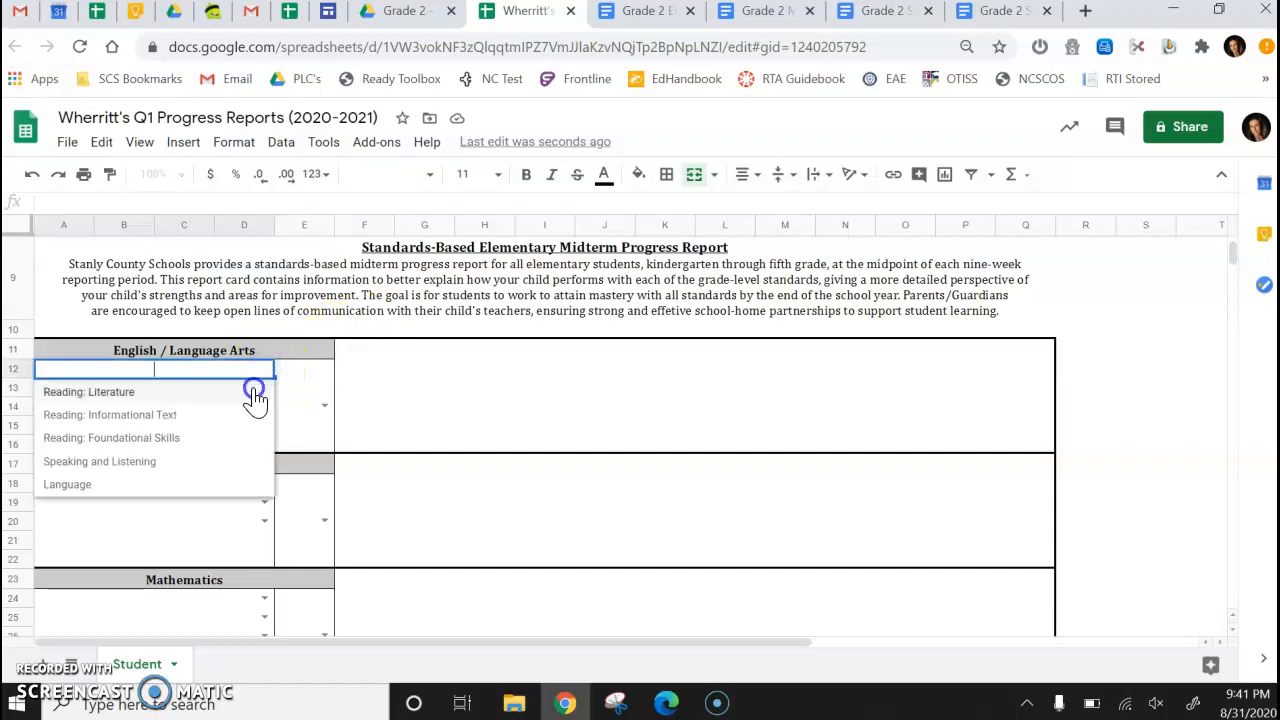
click(266, 389)
click(247, 437)
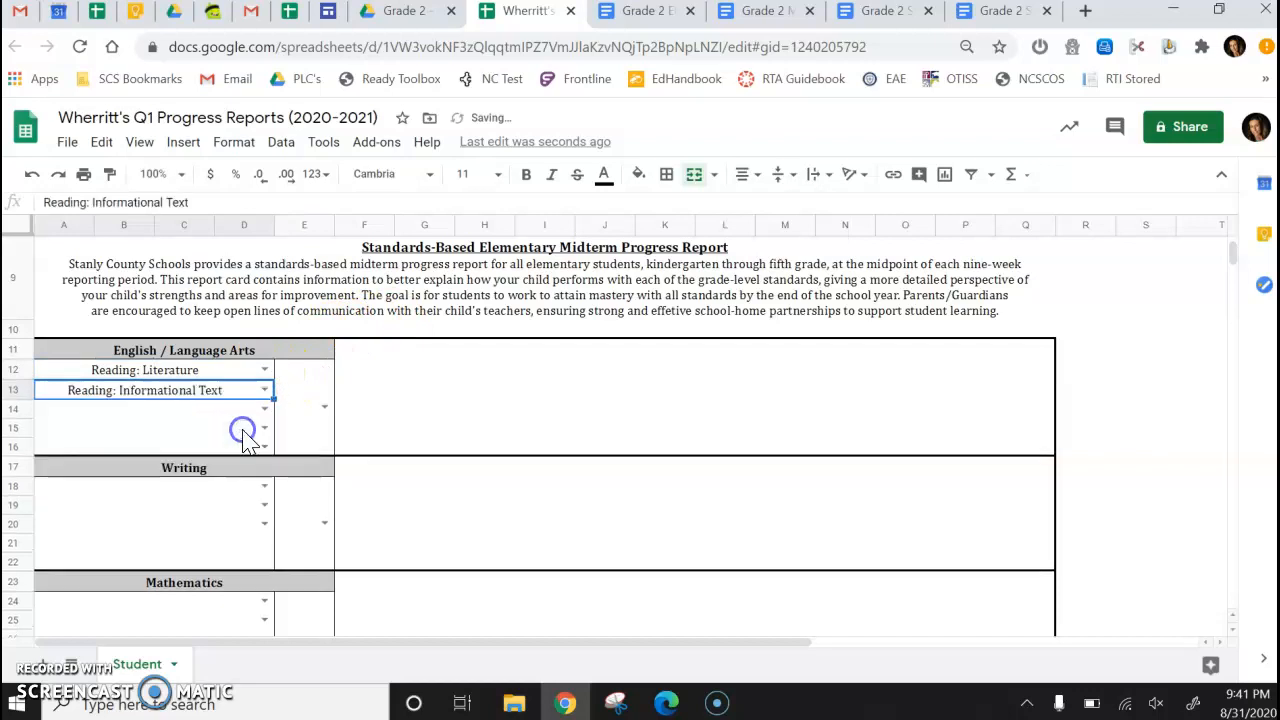
click(265, 409)
click(245, 478)
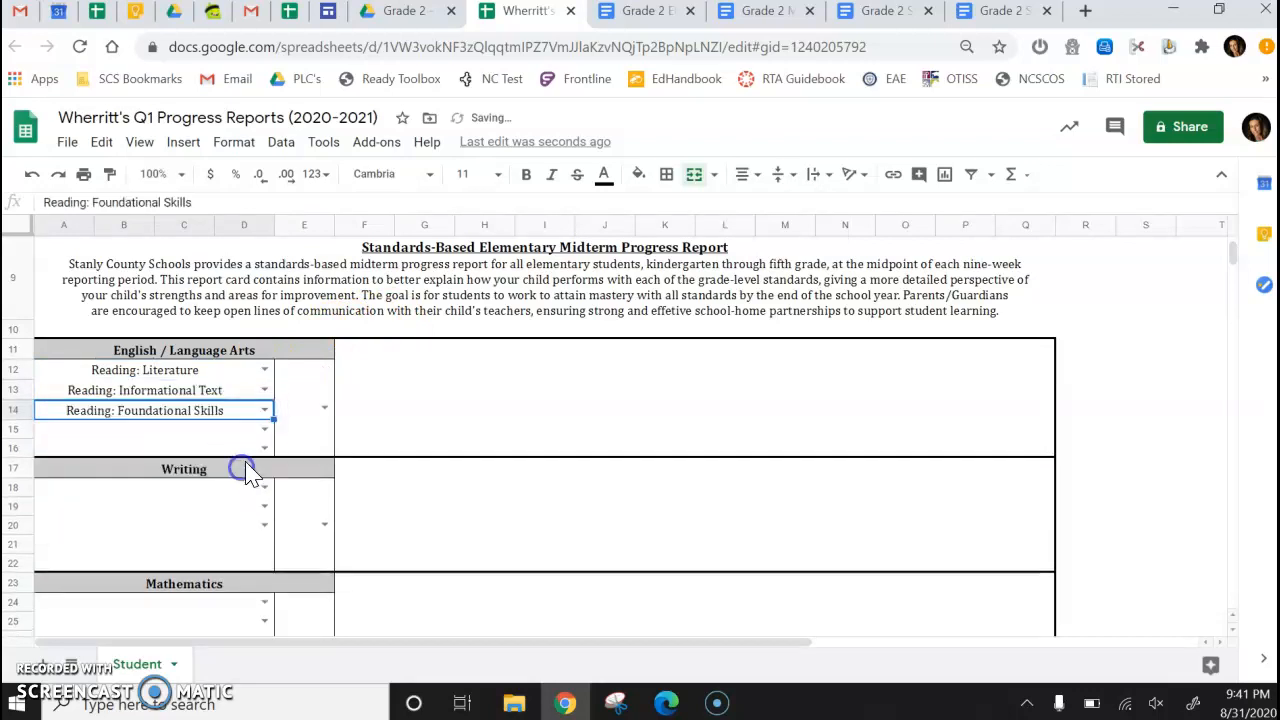
click(266, 429)
click(231, 521)
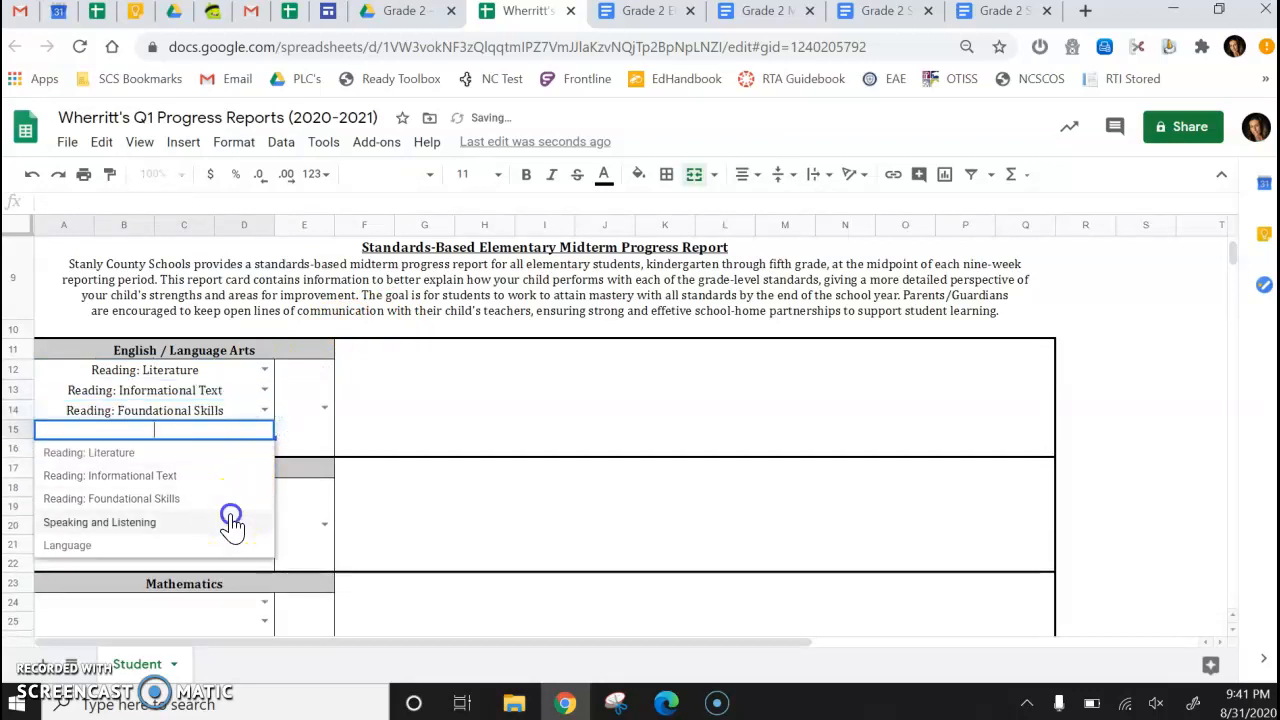
click(264, 450)
click(218, 566)
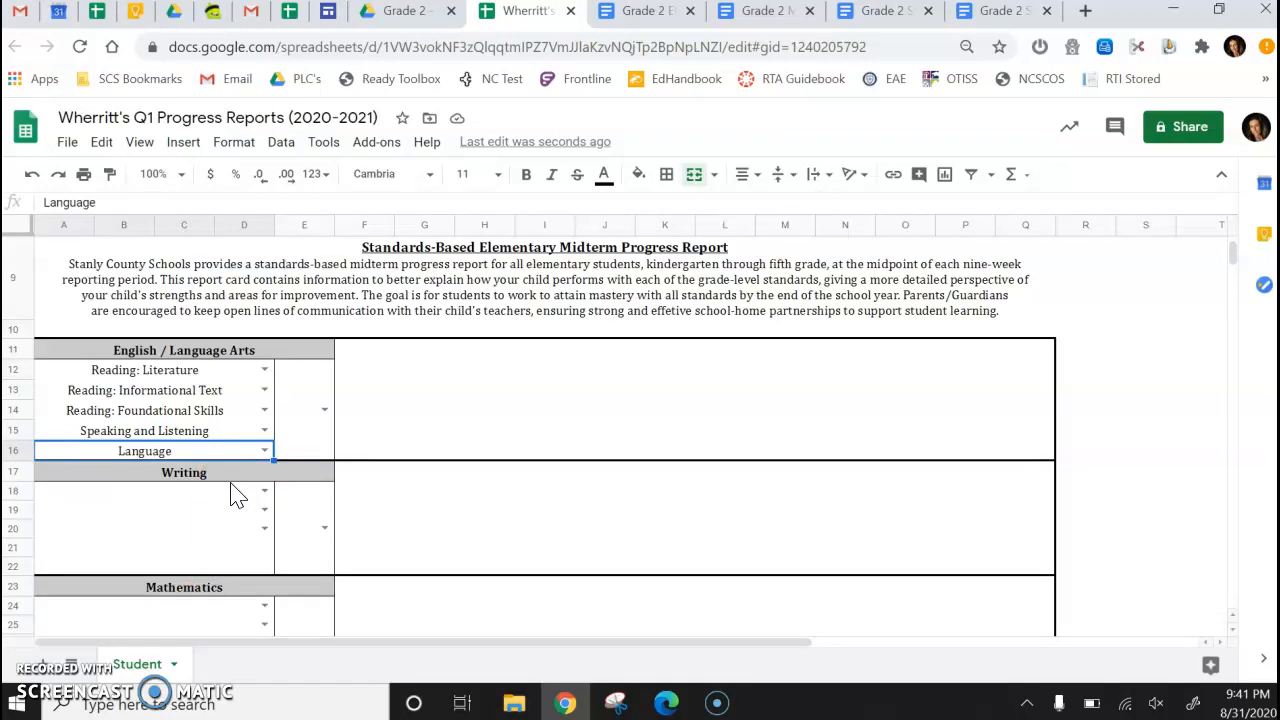
Set the first Writing standard to Narrative Writing and the first Mathematics standard to Measurement and Data.
click(264, 490)
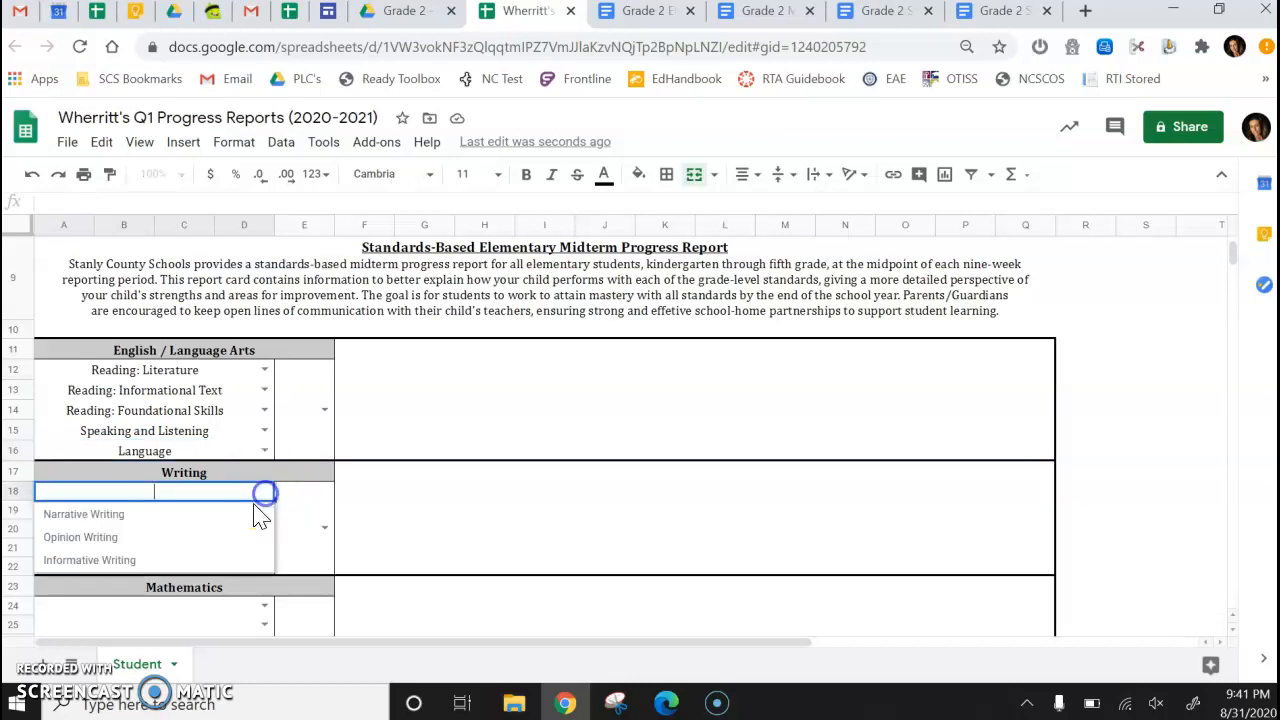
click(200, 516)
scroll(206, 523, down, 1)
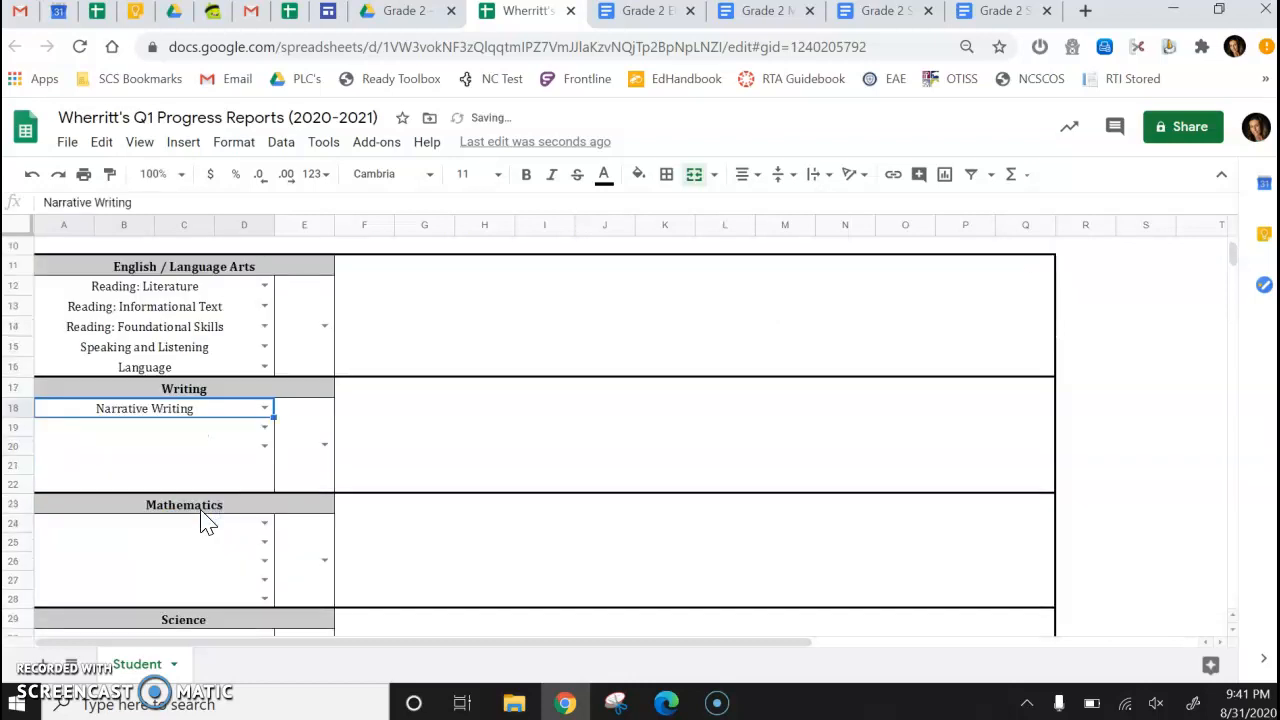
scroll(251, 525, down, 1)
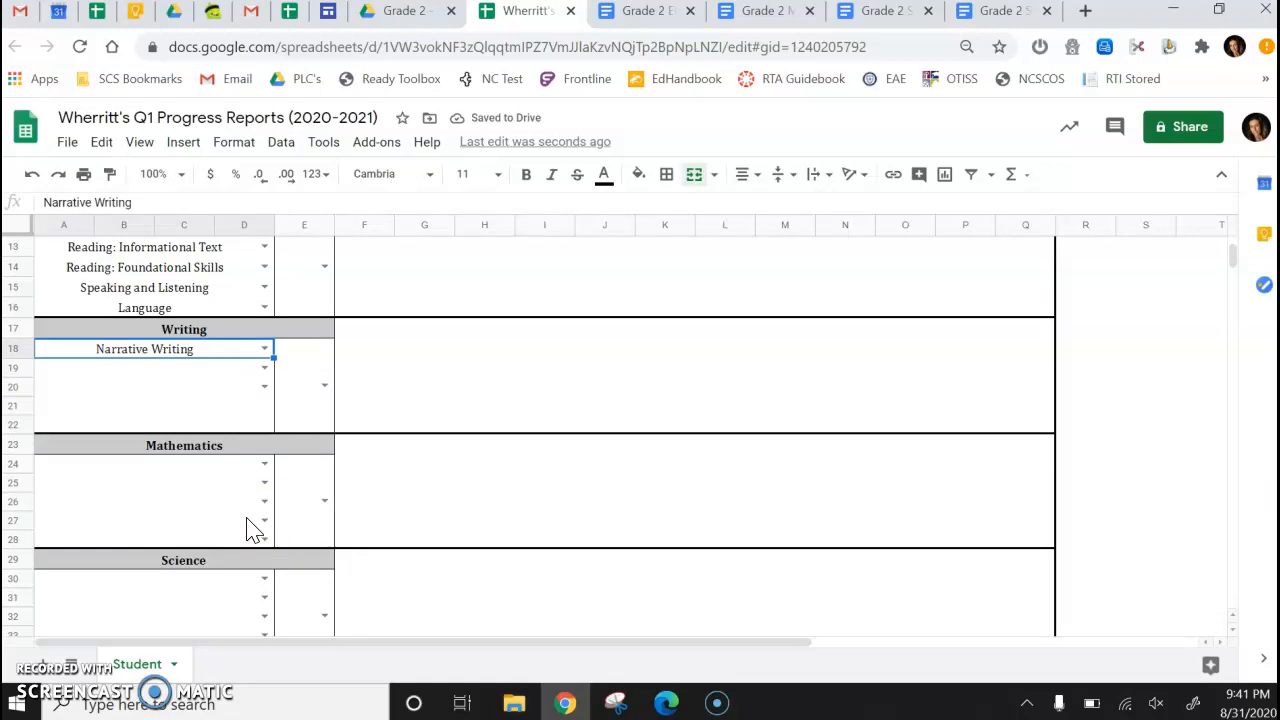
click(264, 465)
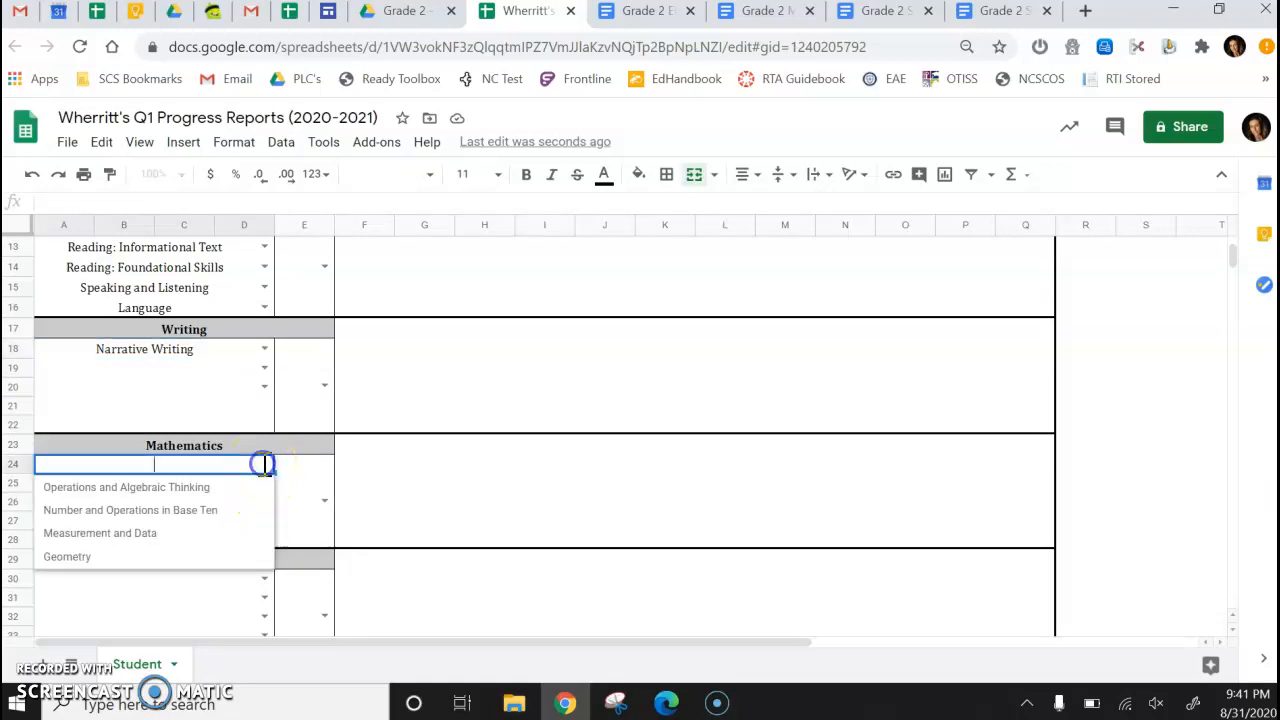
click(224, 536)
Set the second Mathematics standard to Operations and Algebraic Thinking and the first Science standard to Matter.
click(265, 483)
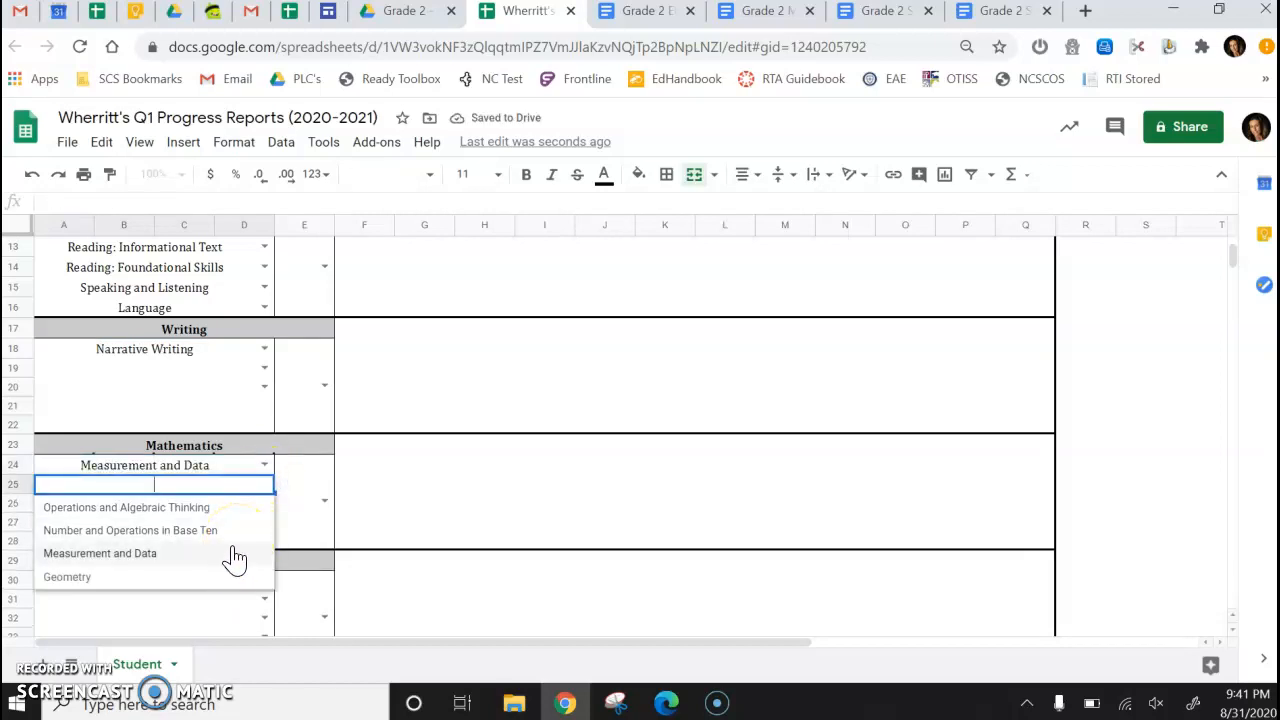
click(228, 510)
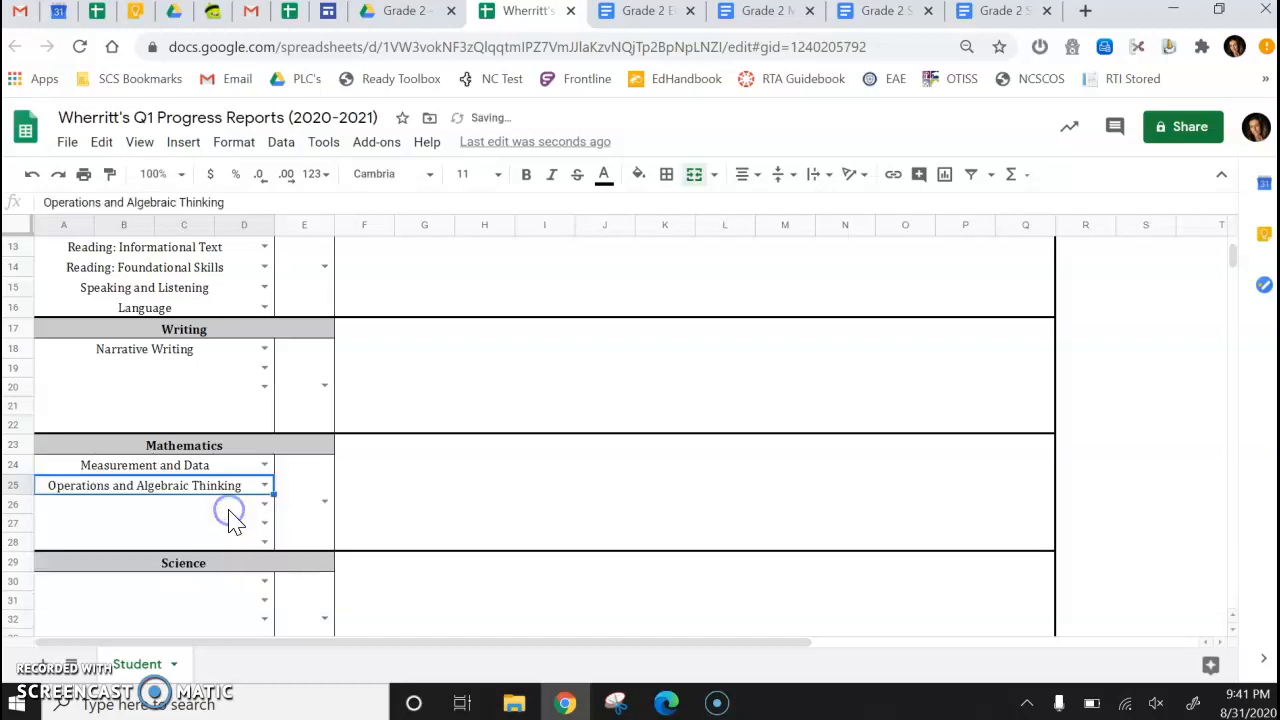
scroll(232, 522, down, 1)
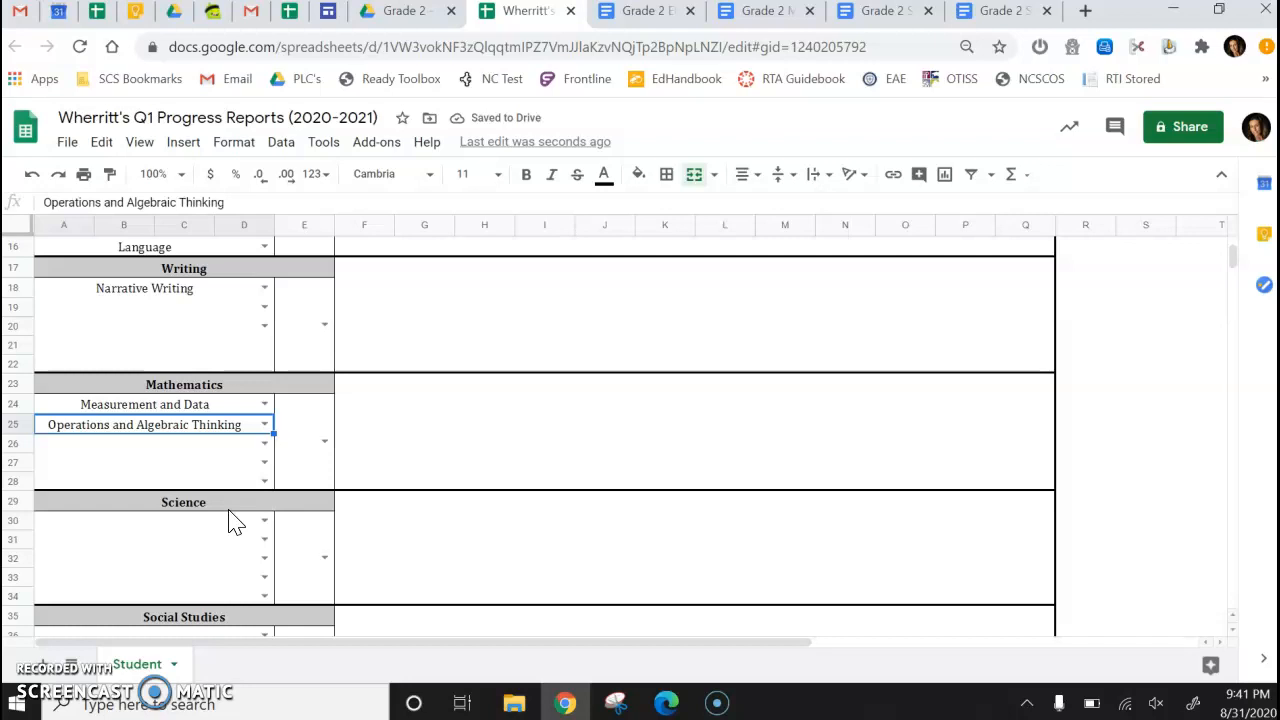
scroll(237, 537, down, 1)
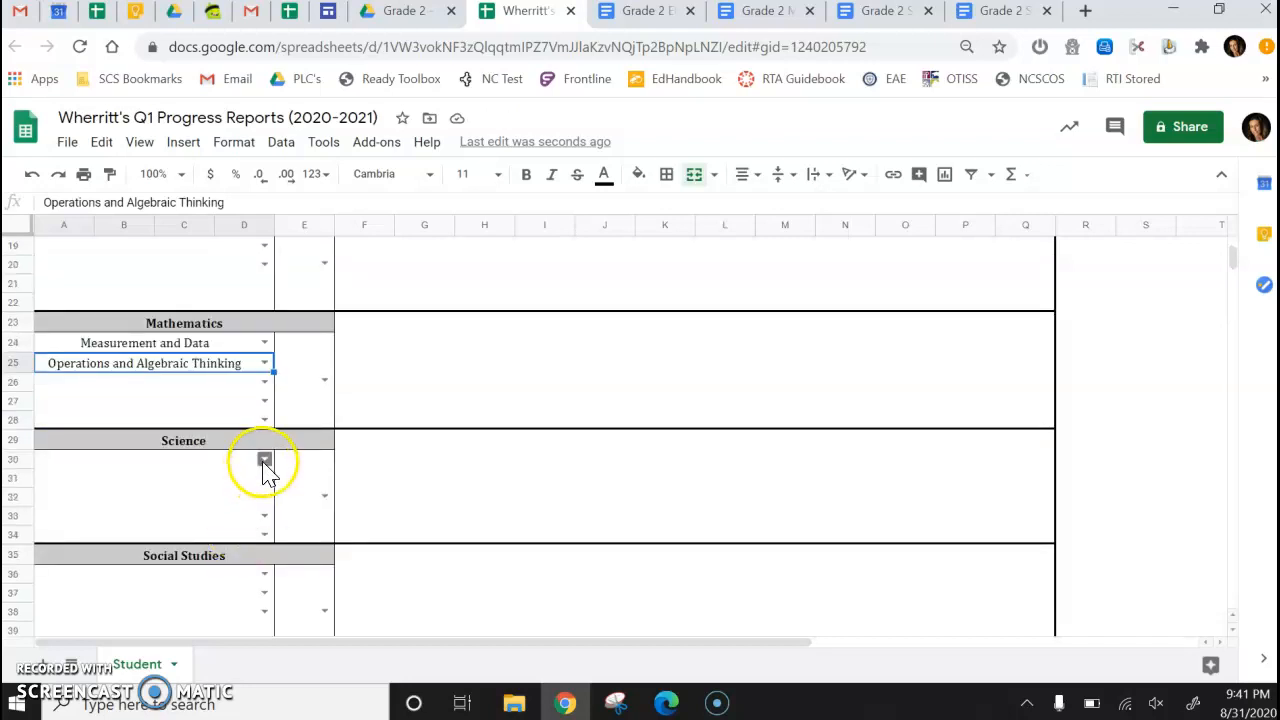
click(264, 460)
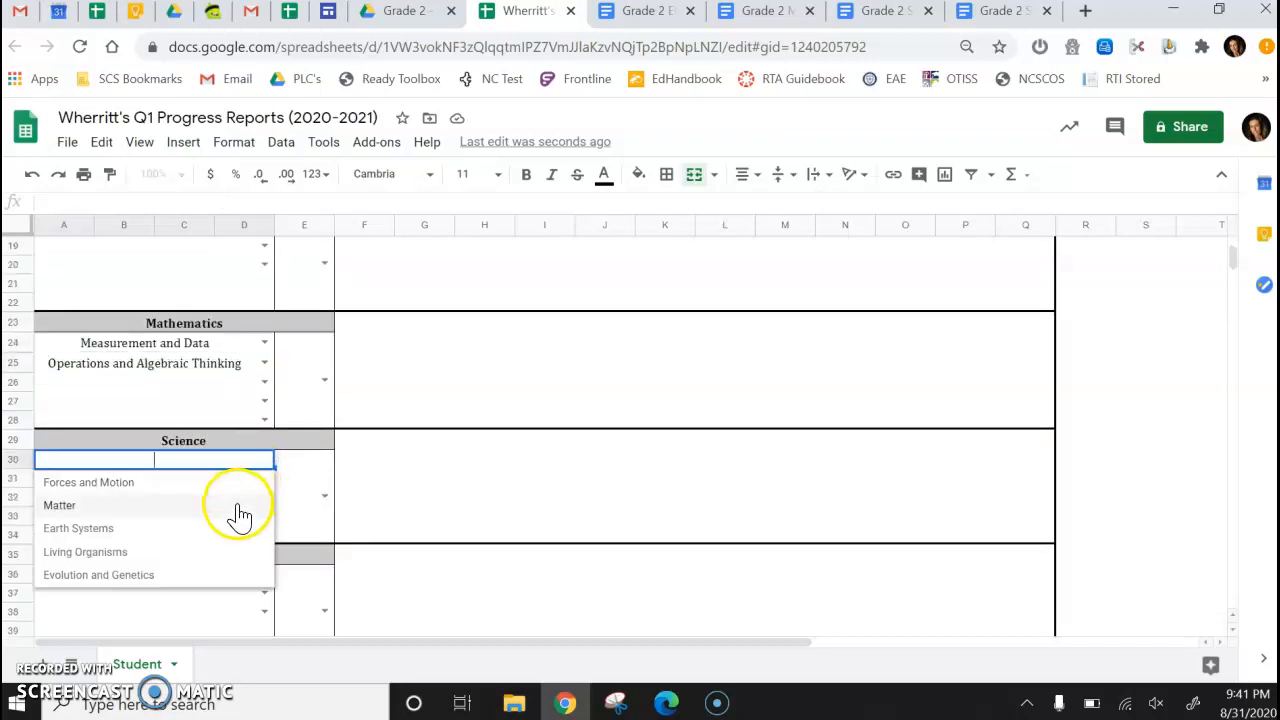
click(237, 504)
Set the first Social Studies standard to Civics and Government.
scroll(255, 540, down, 1)
click(264, 500)
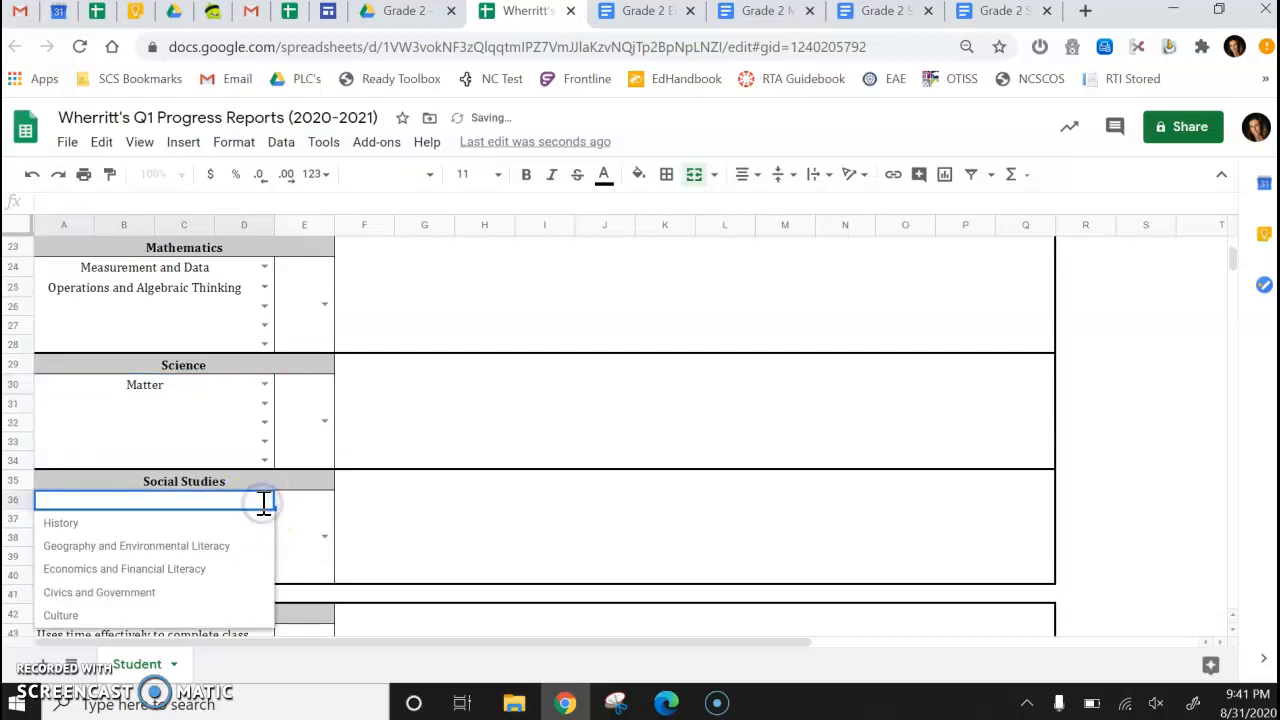
click(226, 594)
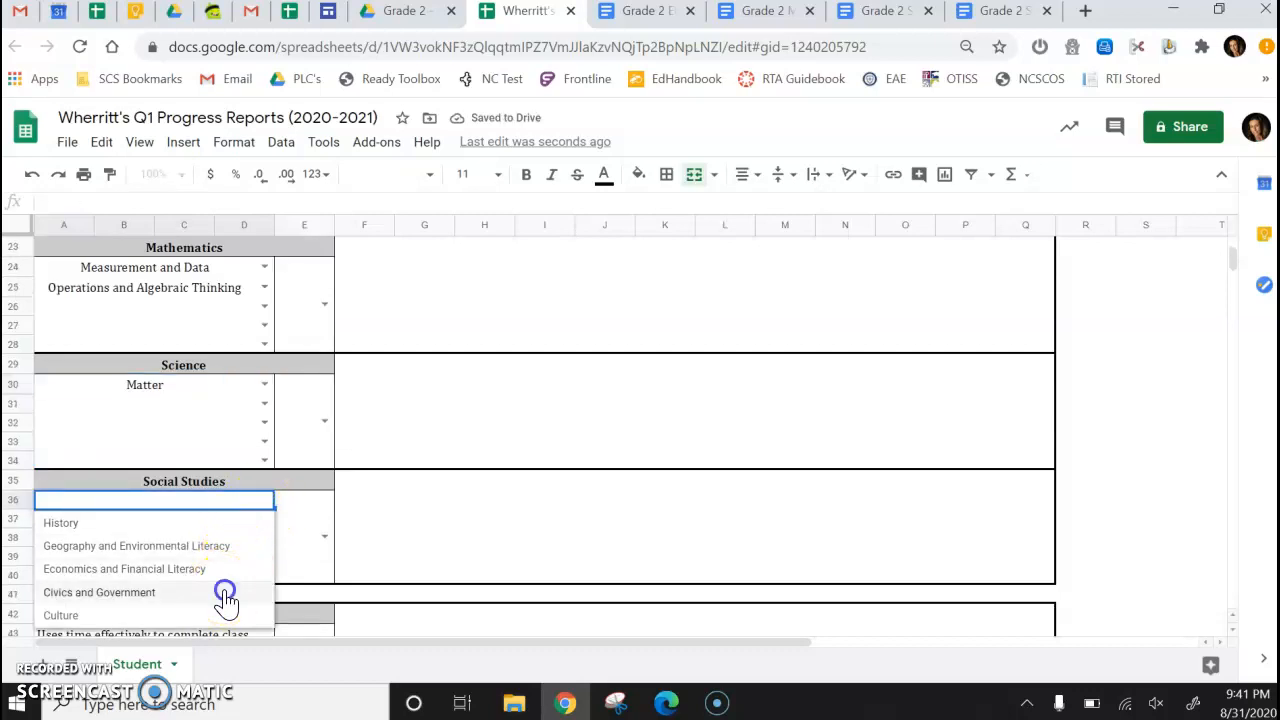
click(395, 533)
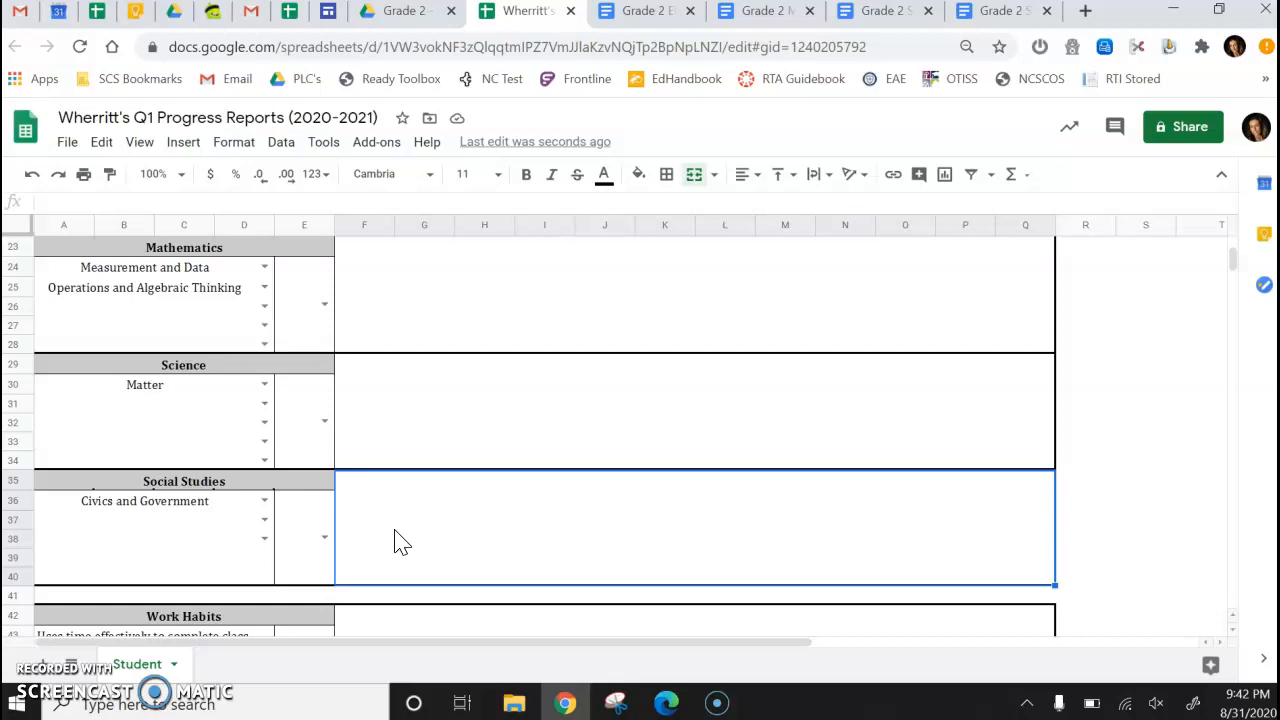
scroll(400, 541, down, 5)
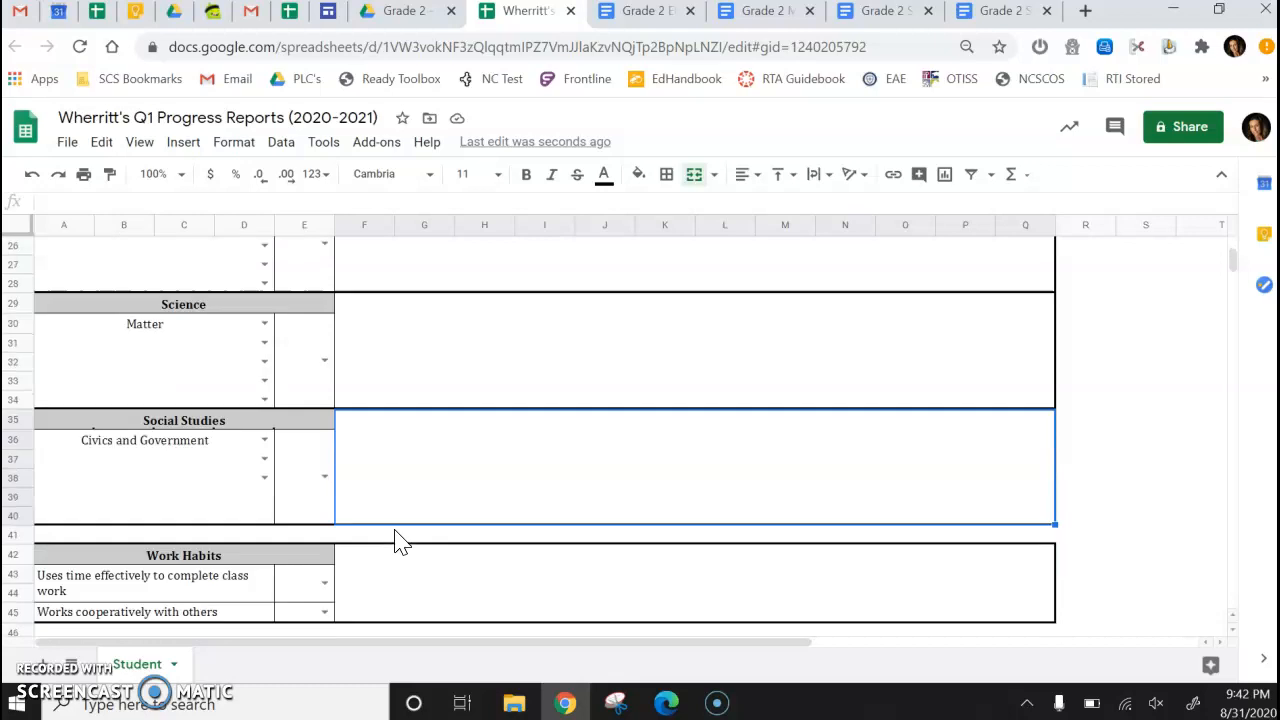
click(368, 549)
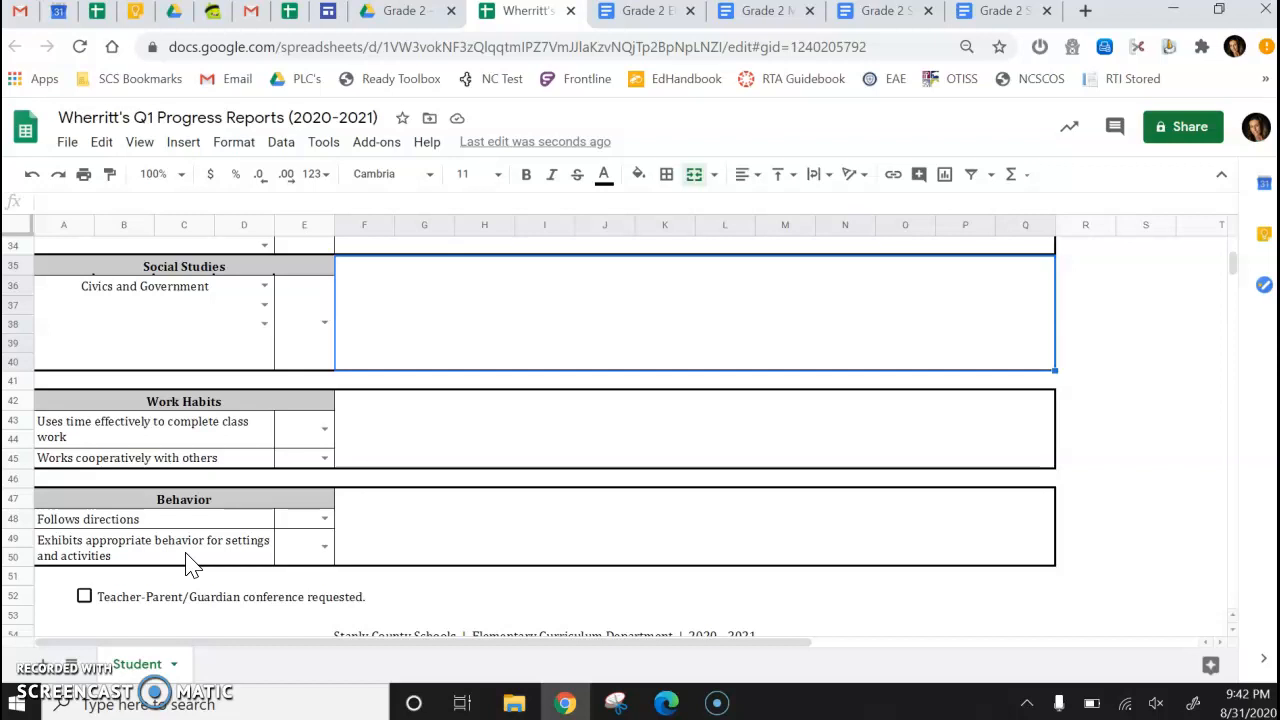
Duplicate the Student sheet.
click(136, 665)
right_click(137, 665)
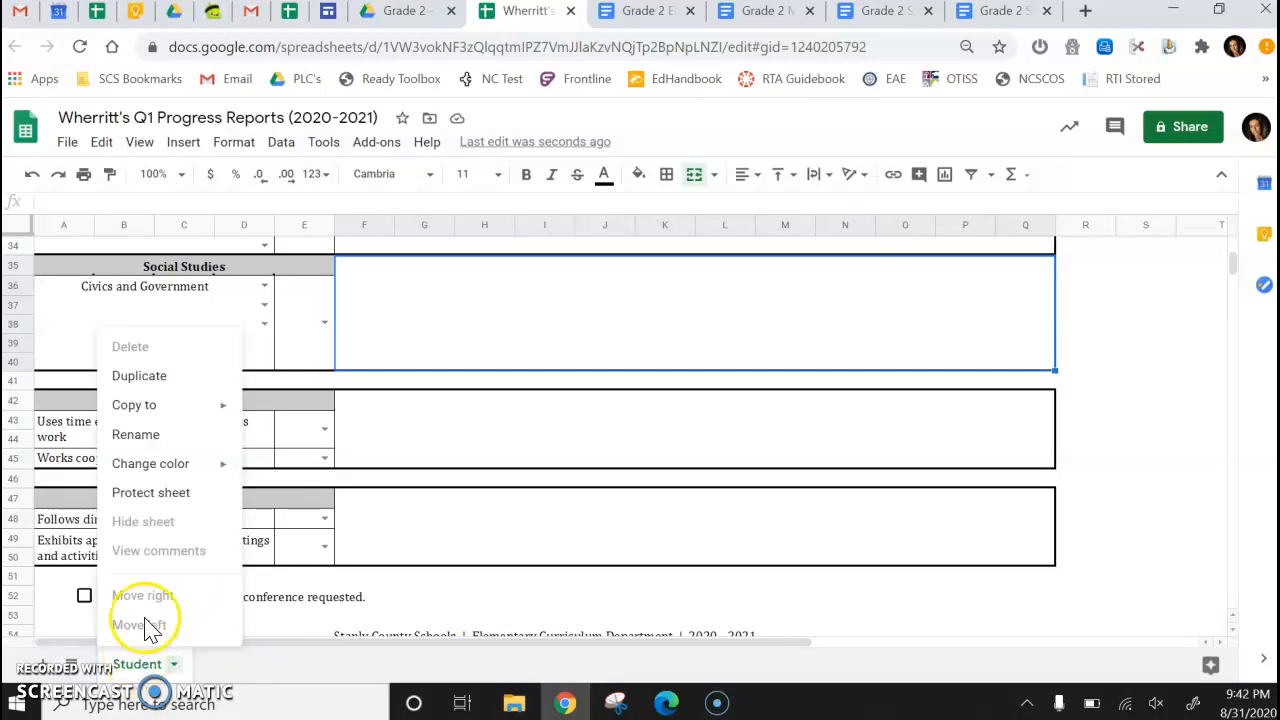
click(180, 378)
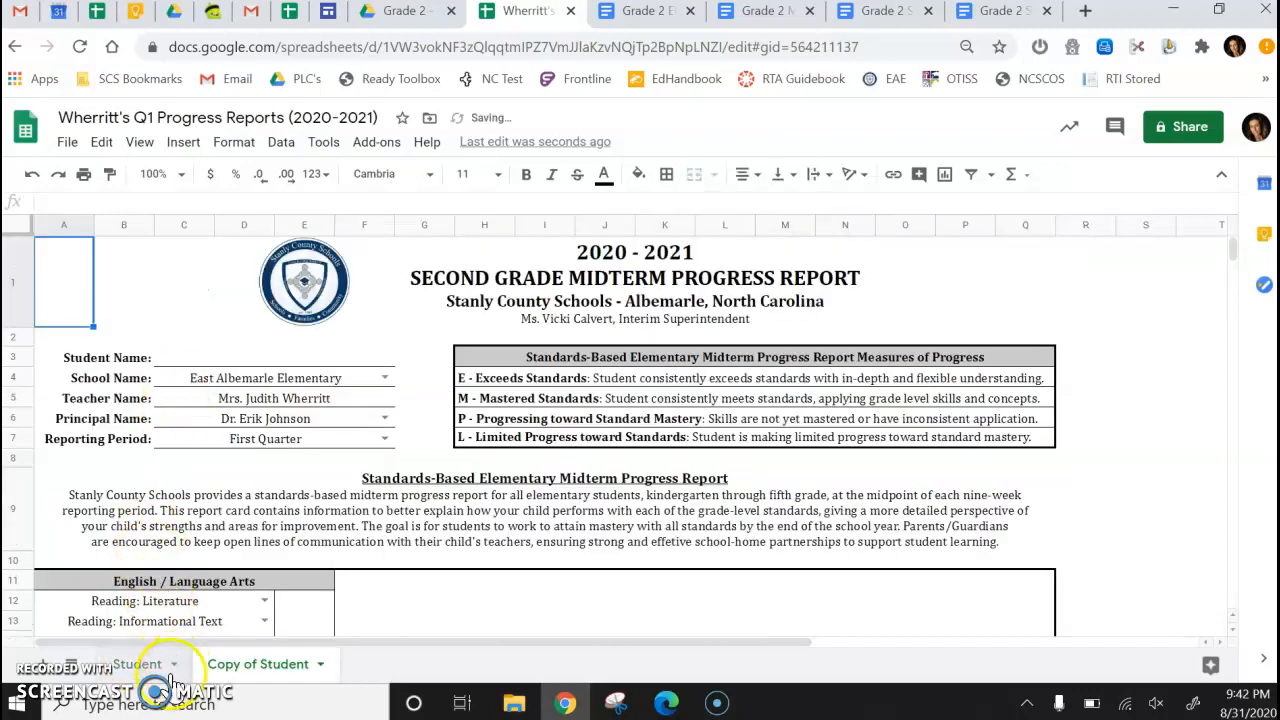
click(233, 670)
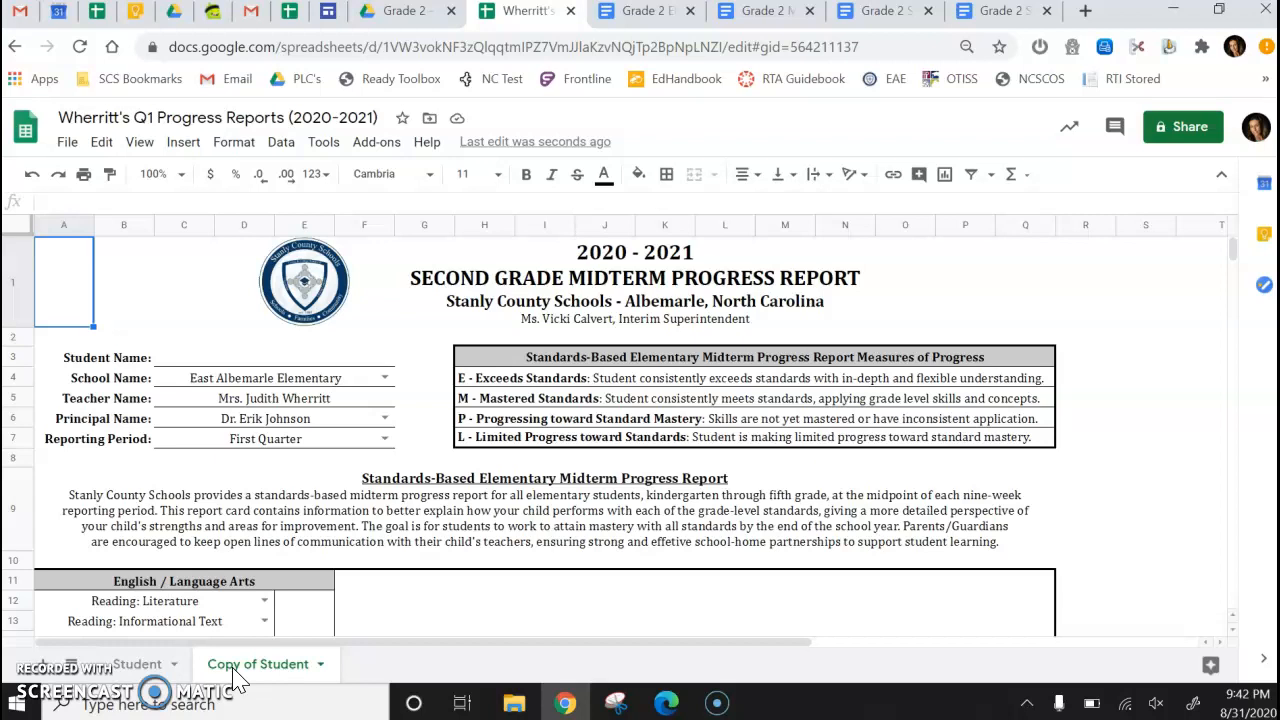
Rename the original Student sheet with the student's full name.
click(119, 673)
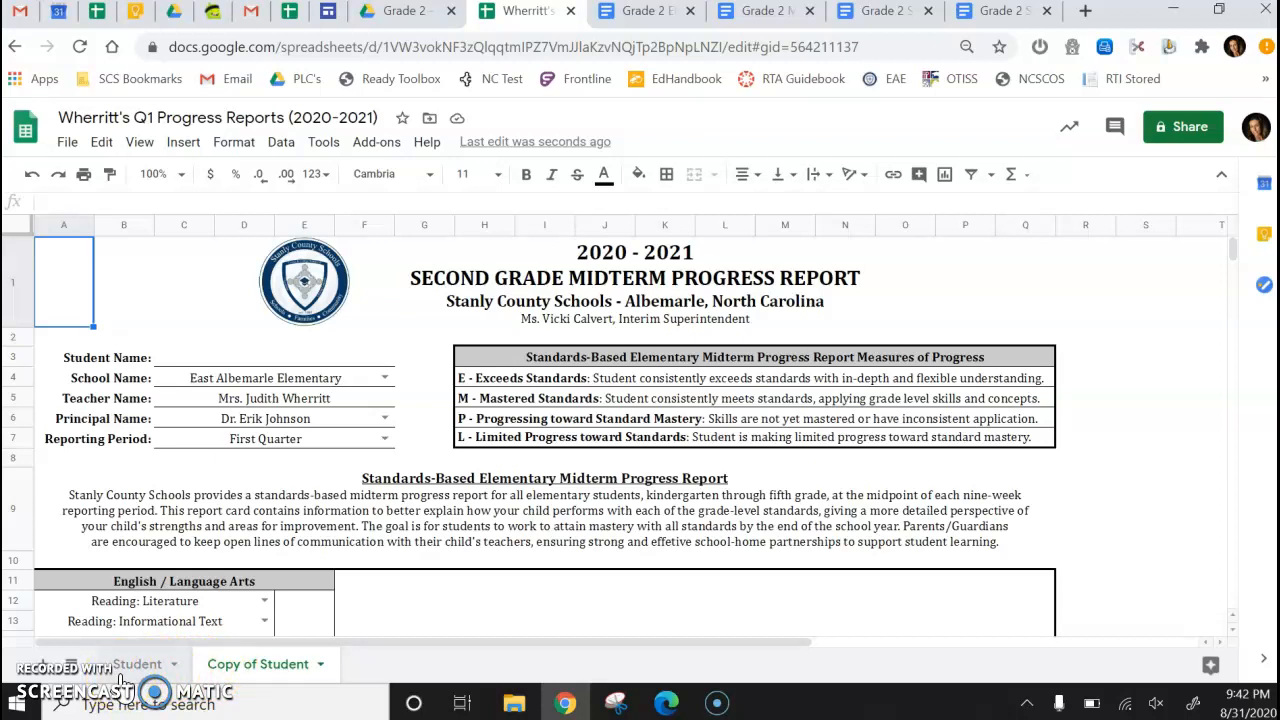
right_click(120, 672)
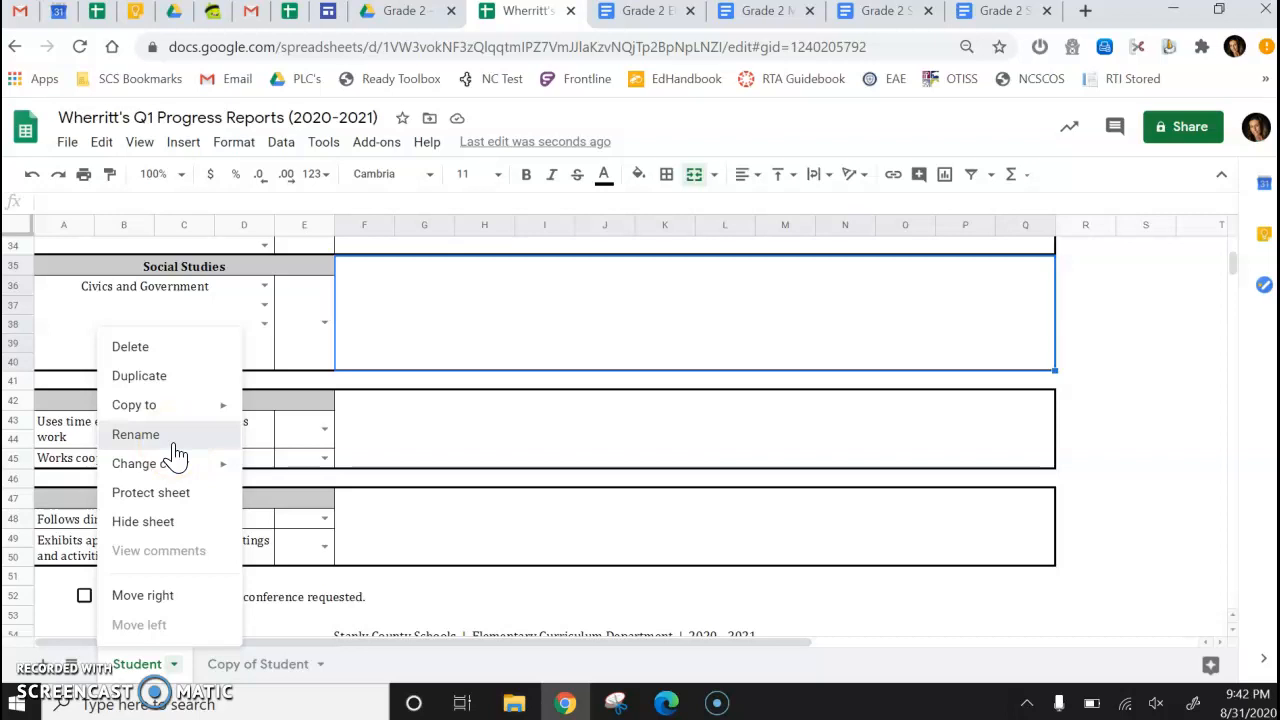
click(135, 434)
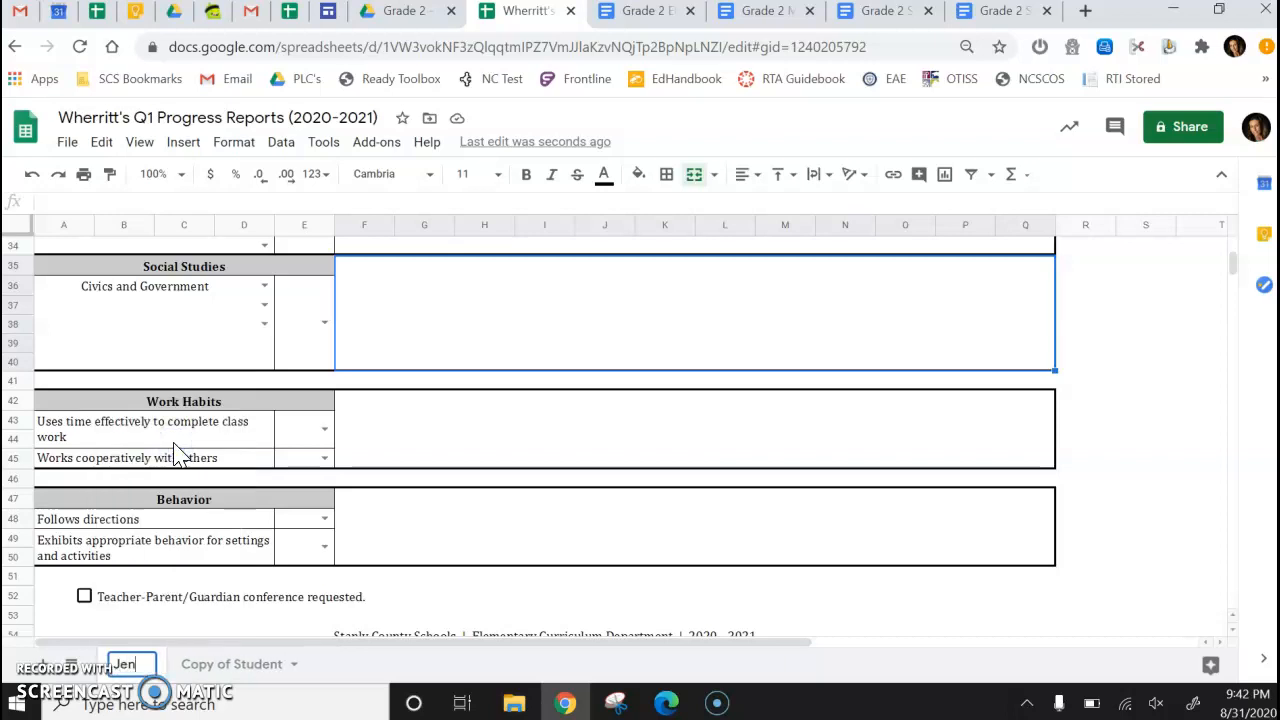
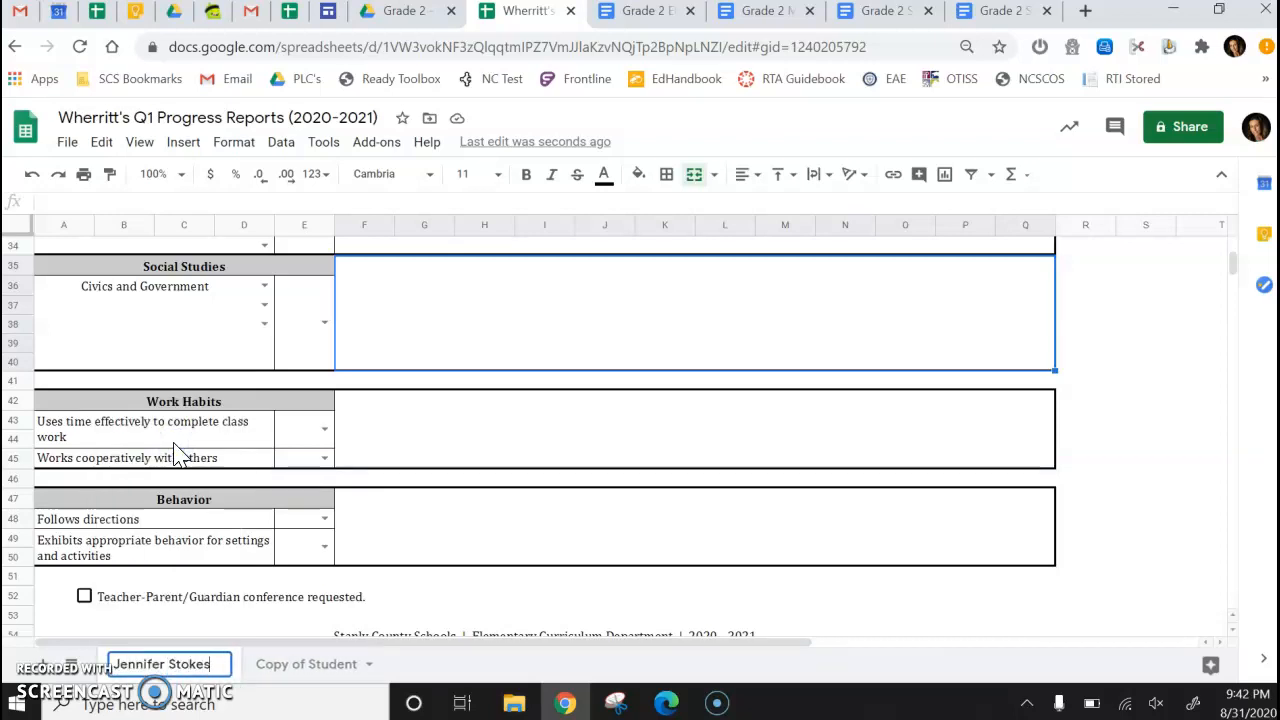
click(176, 479)
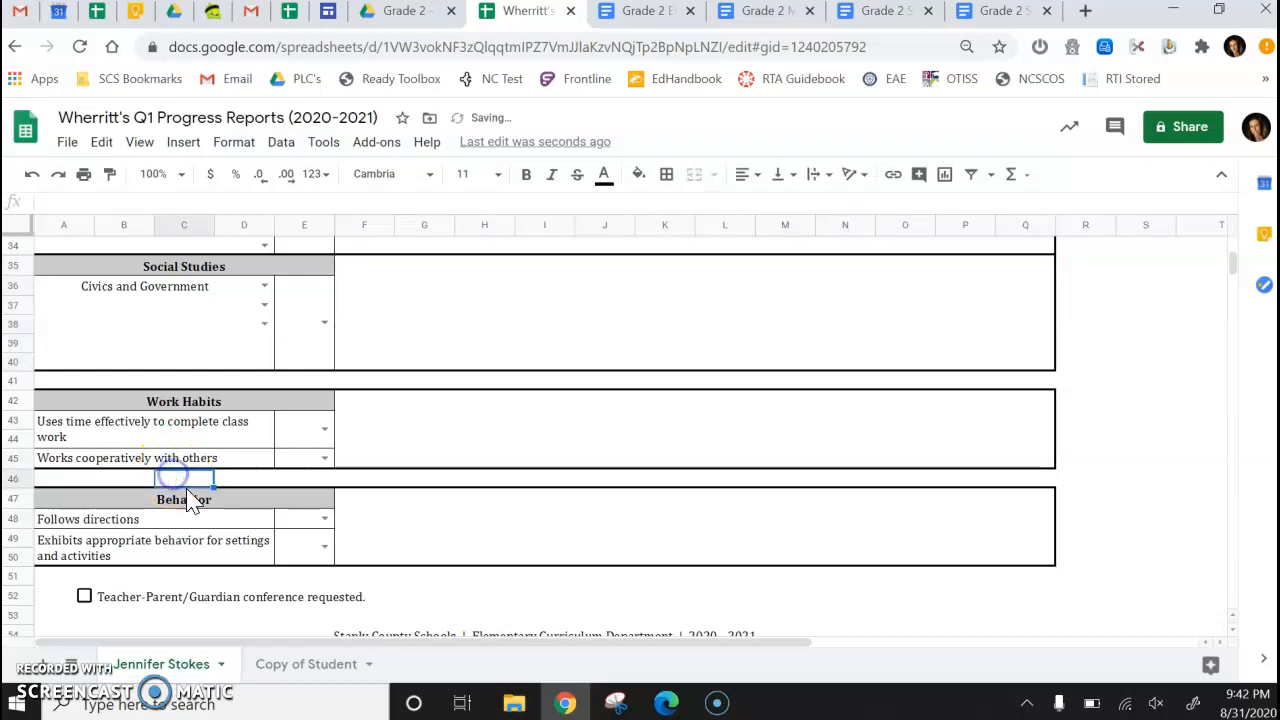
Rename the copied sheet with a second student's full name.
right_click(275, 668)
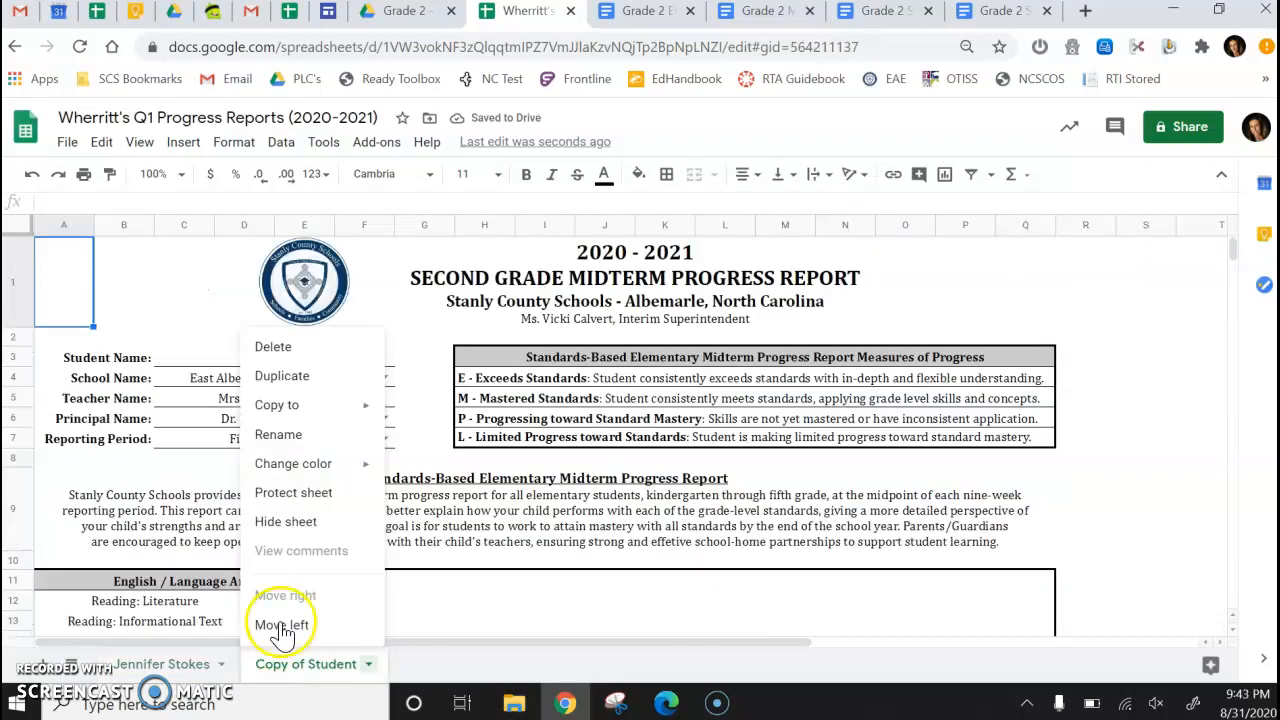
click(298, 440)
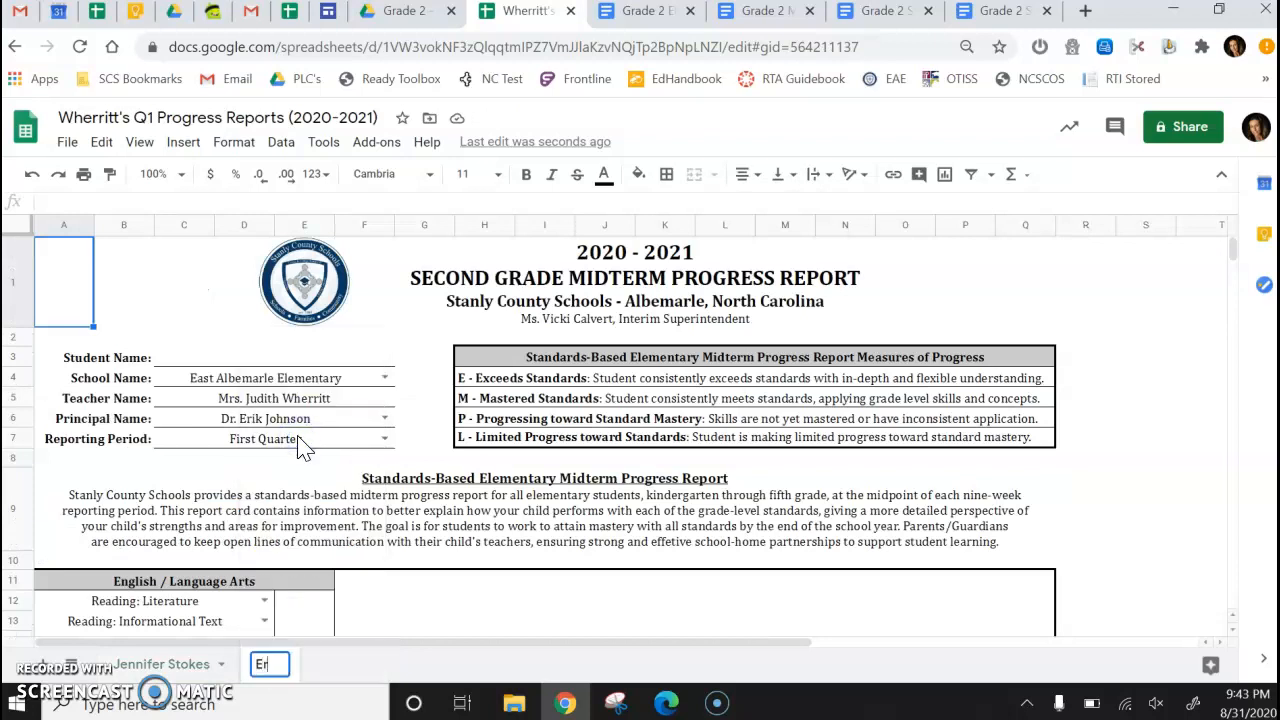
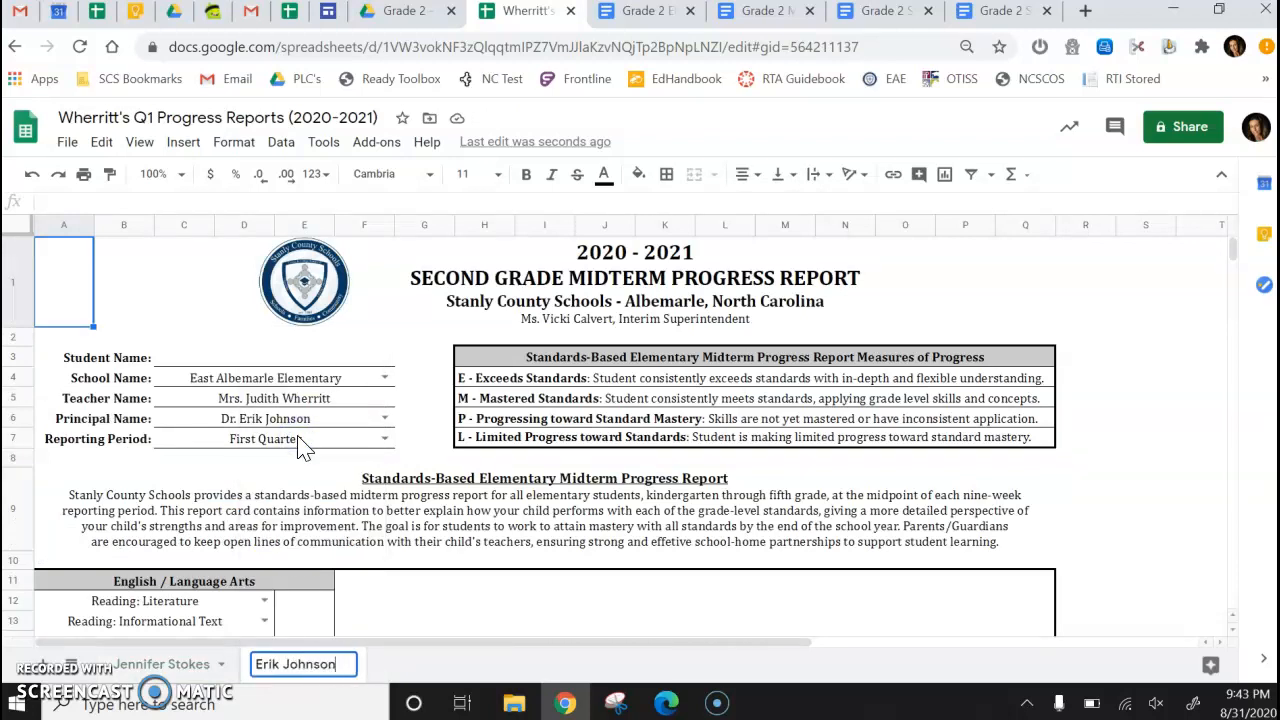
click(333, 505)
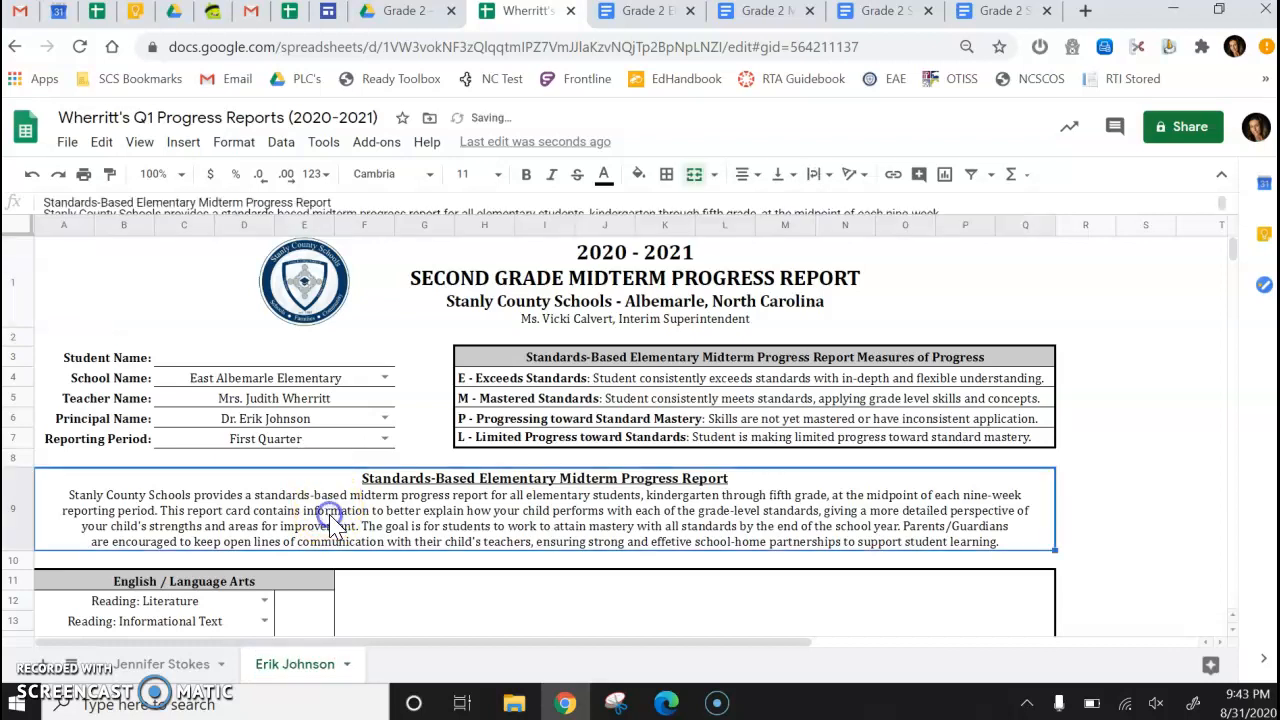
On the first student's sheet, enter the student's full name in the Student Name field.
click(180, 664)
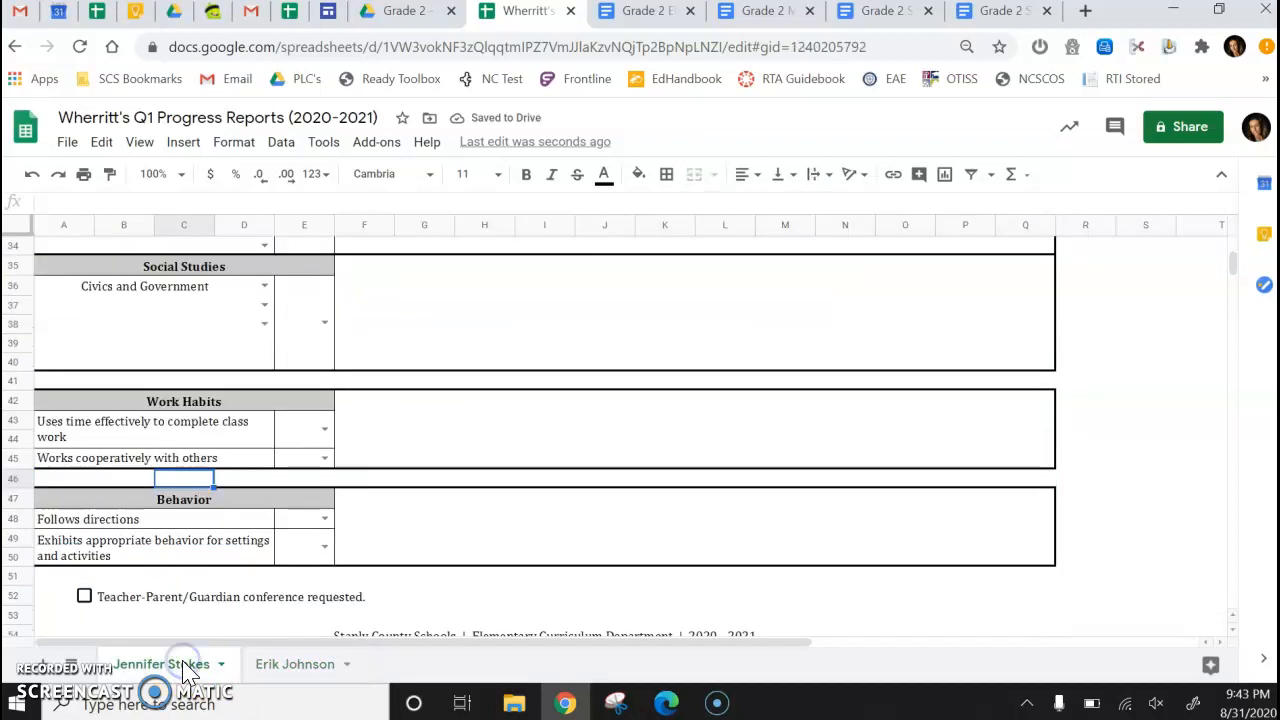
scroll(200, 623, up, 5)
scroll(205, 623, up, 3)
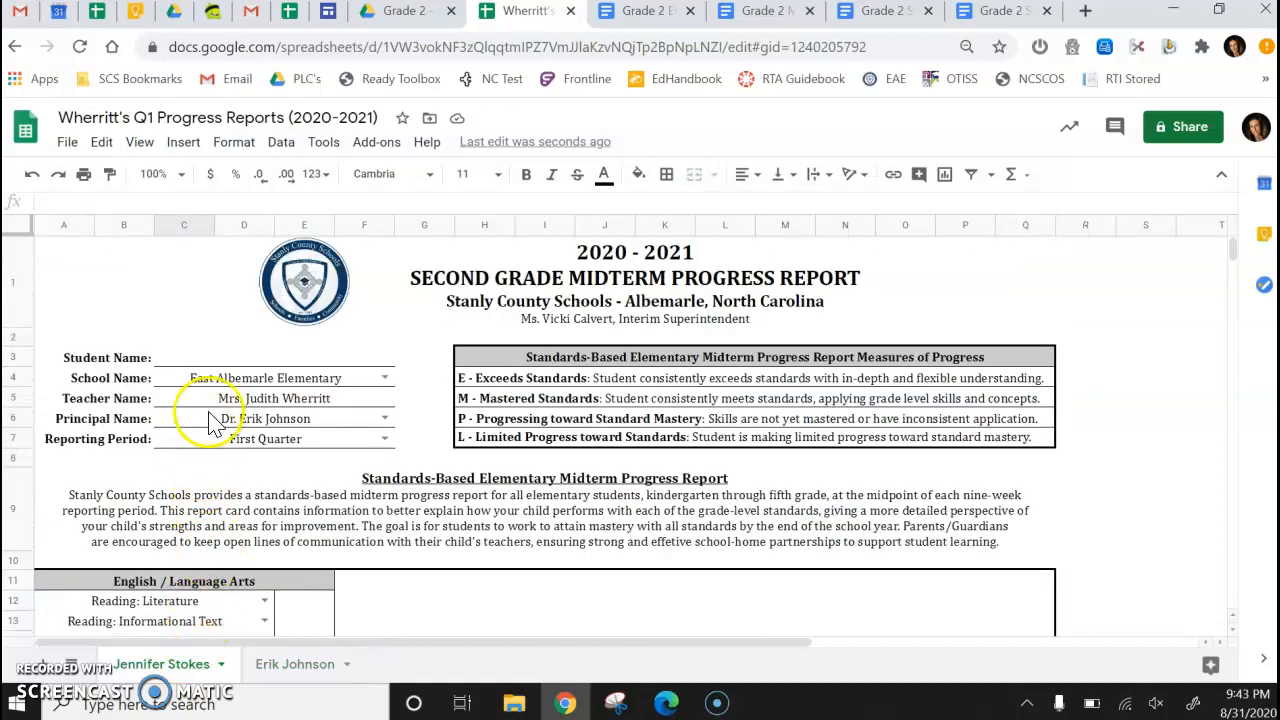
click(235, 357)
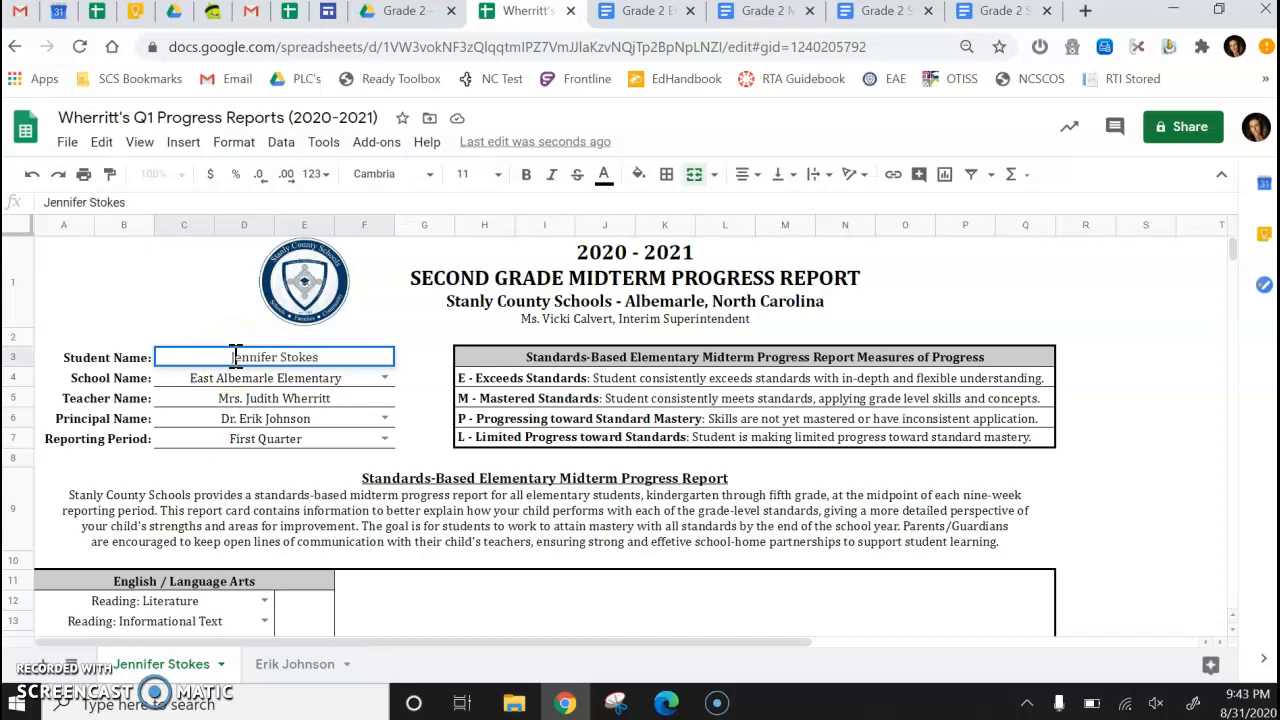
click(256, 482)
Rate the English / Language Arts standards as M.
scroll(257, 485, down, 3)
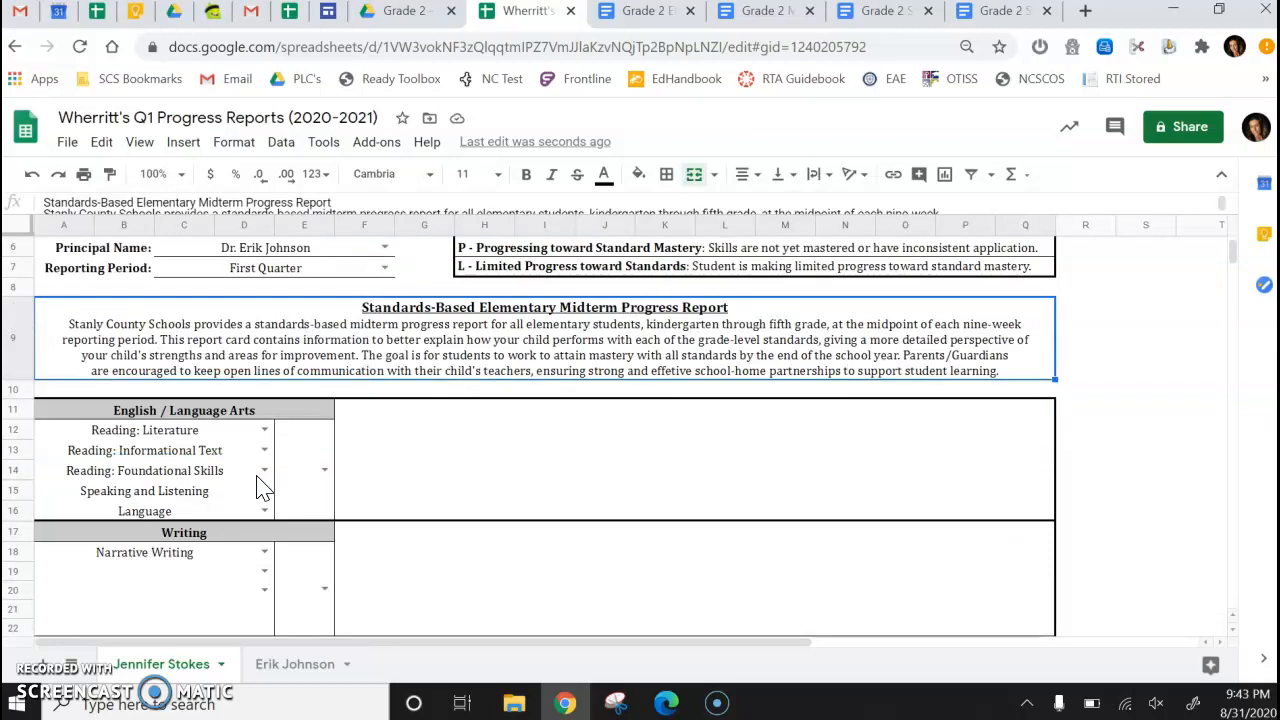
click(327, 470)
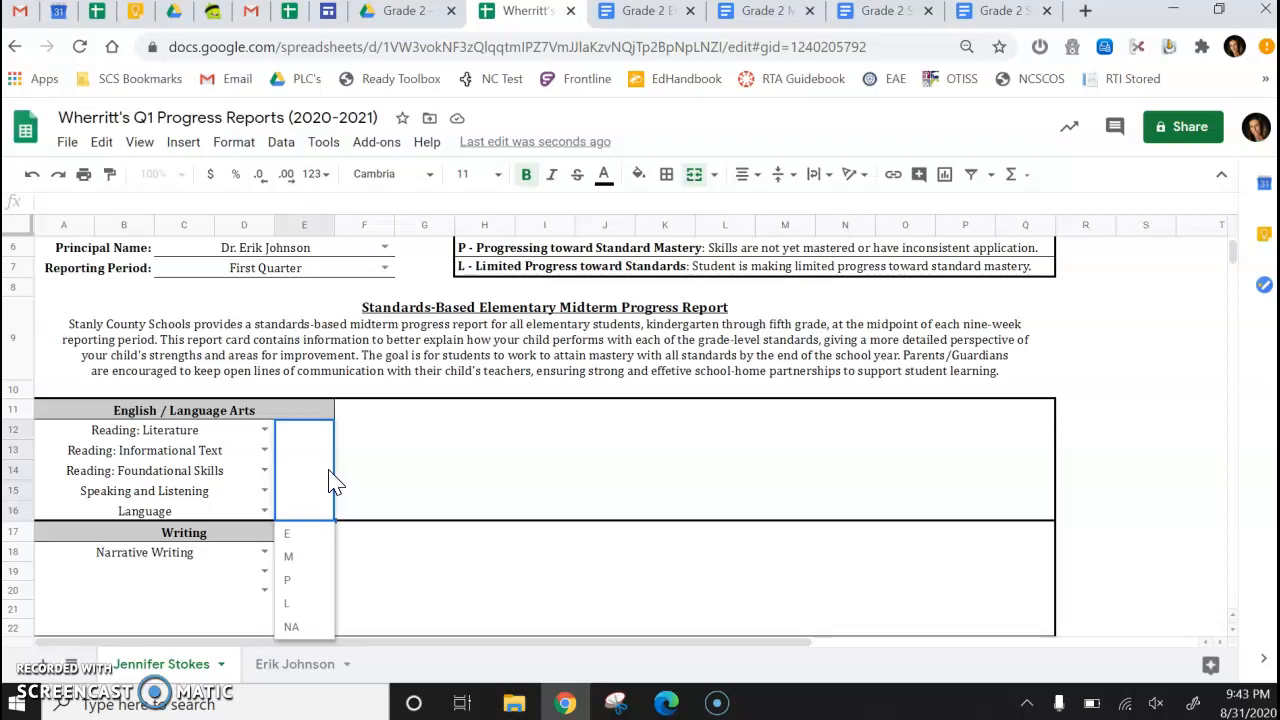
click(300, 556)
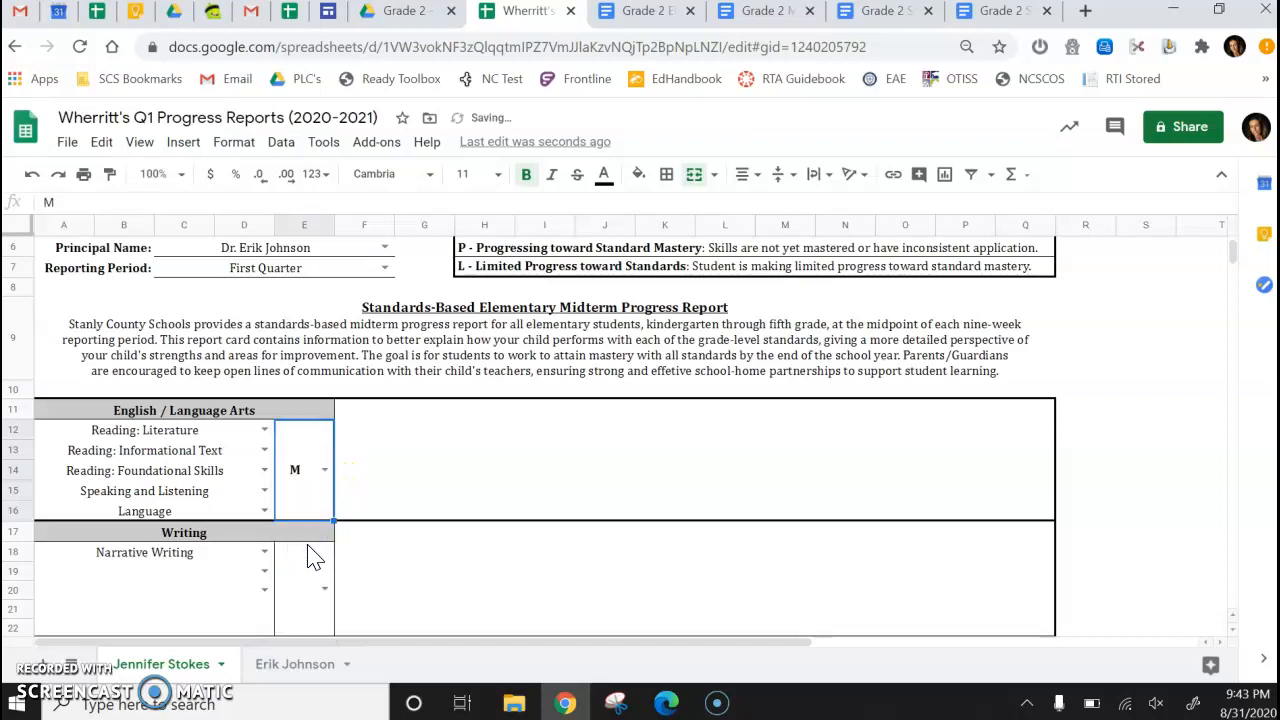
click(325, 470)
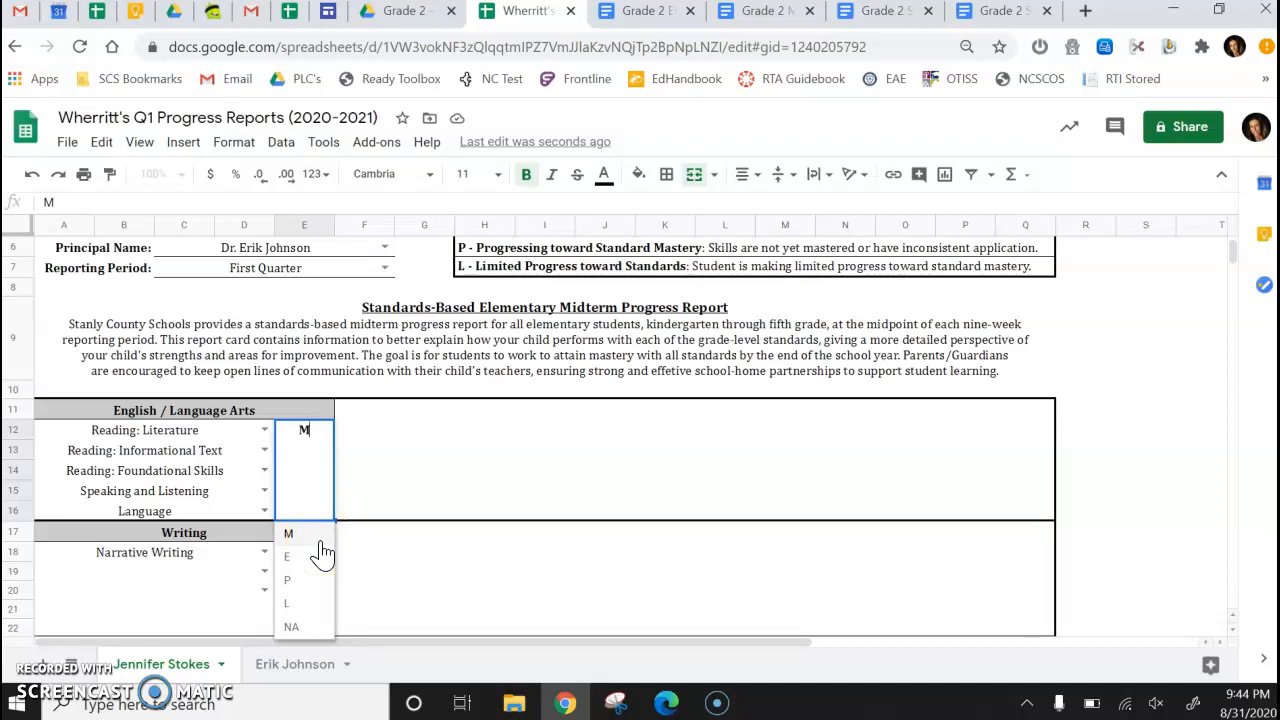
click(318, 565)
click(317, 576)
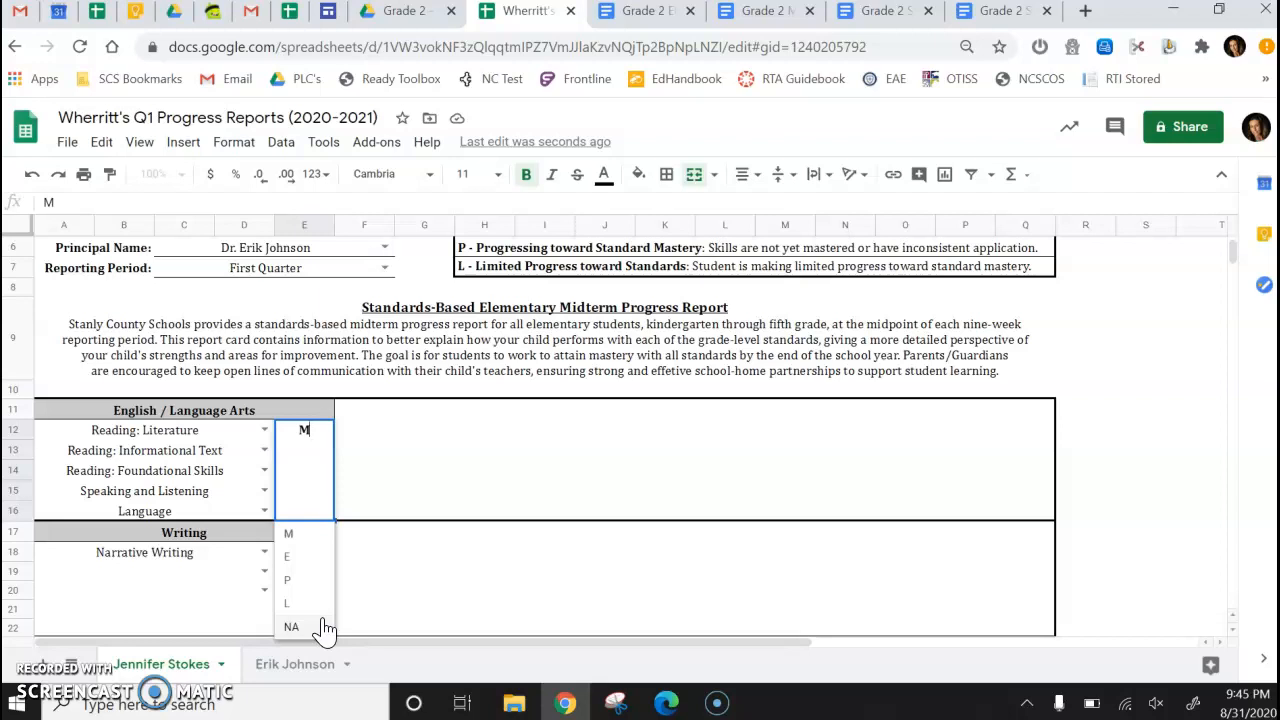
Paste the reading comment copied from the Gmail draft into the English / Language Arts comment box.
click(400, 486)
click(327, 480)
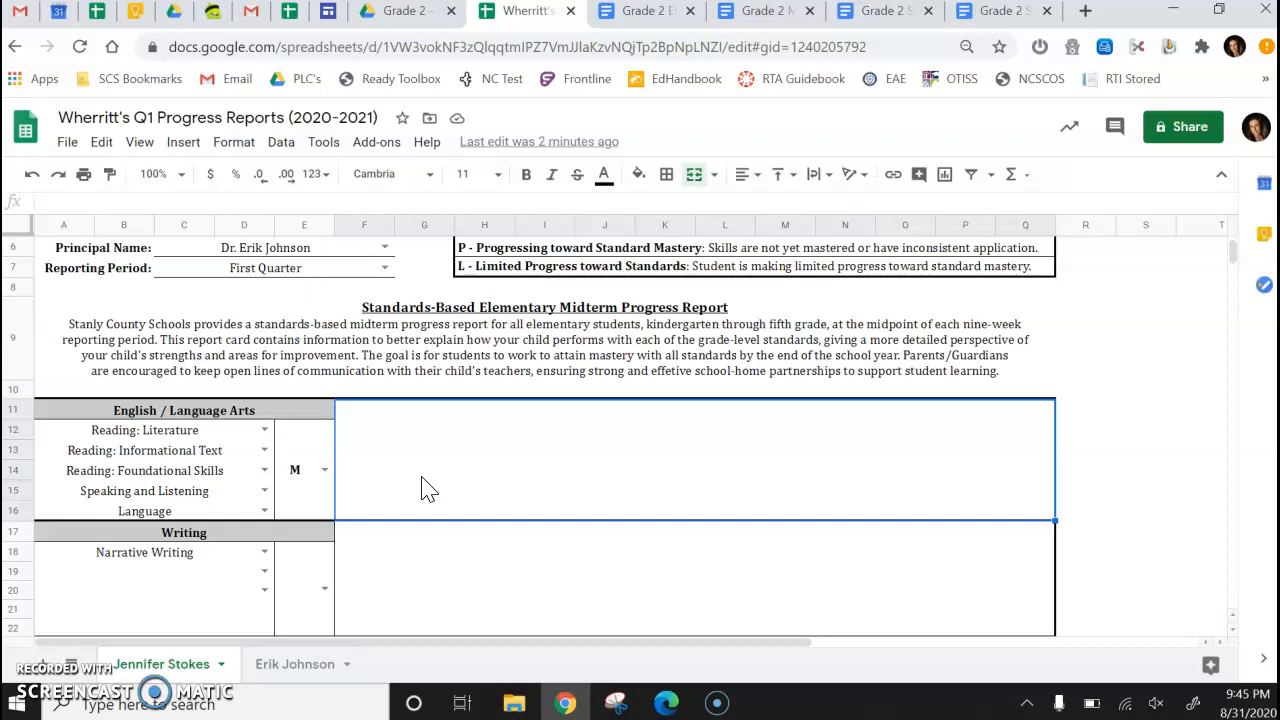
click(20, 12)
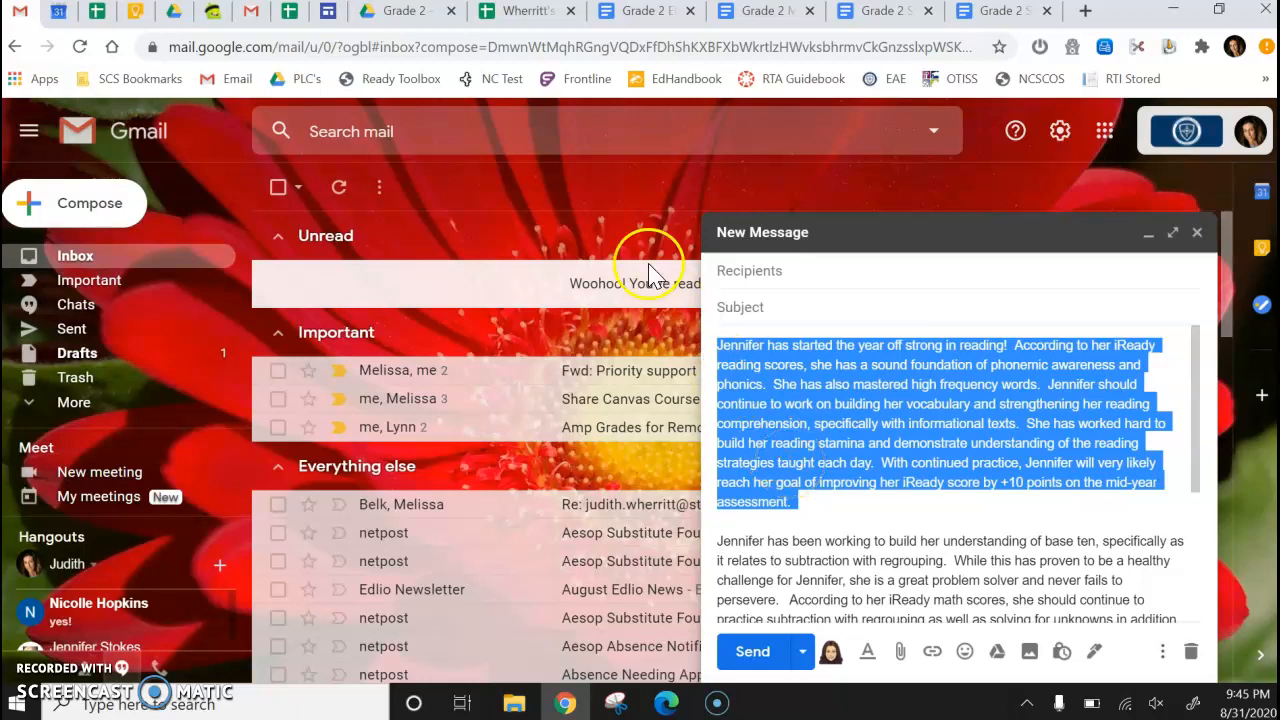
click(518, 12)
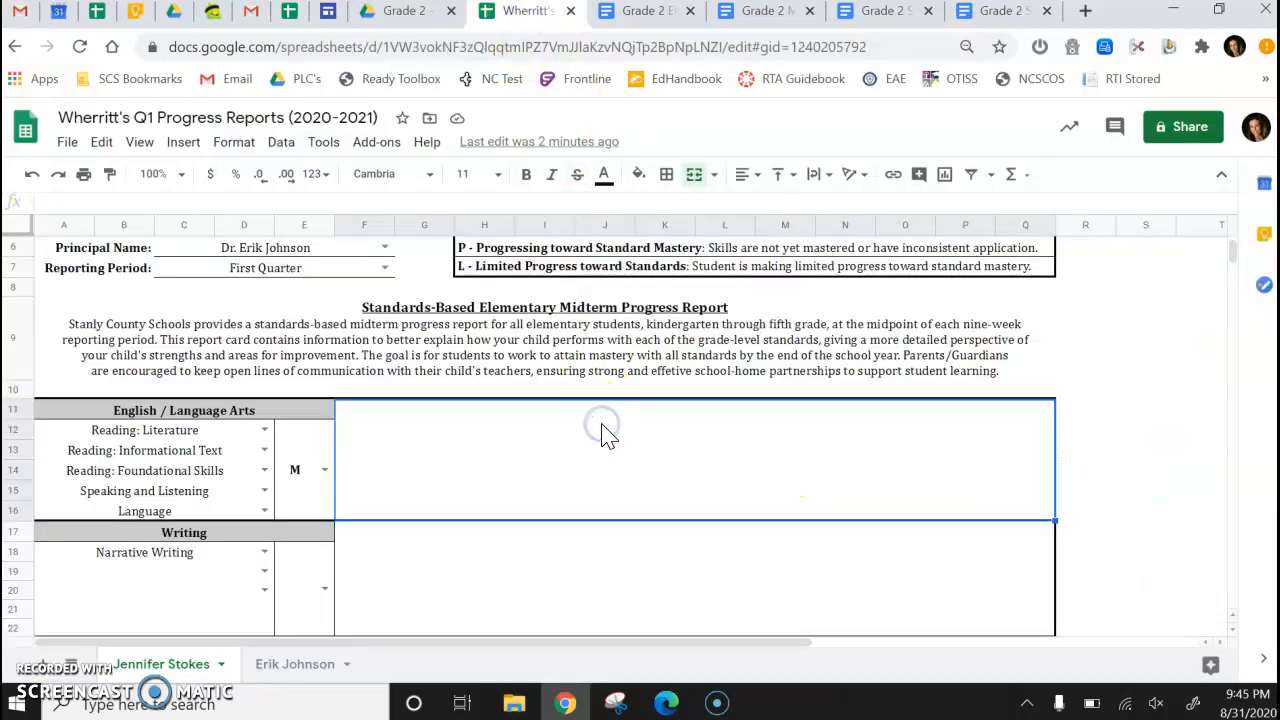
key(ctrl+v)
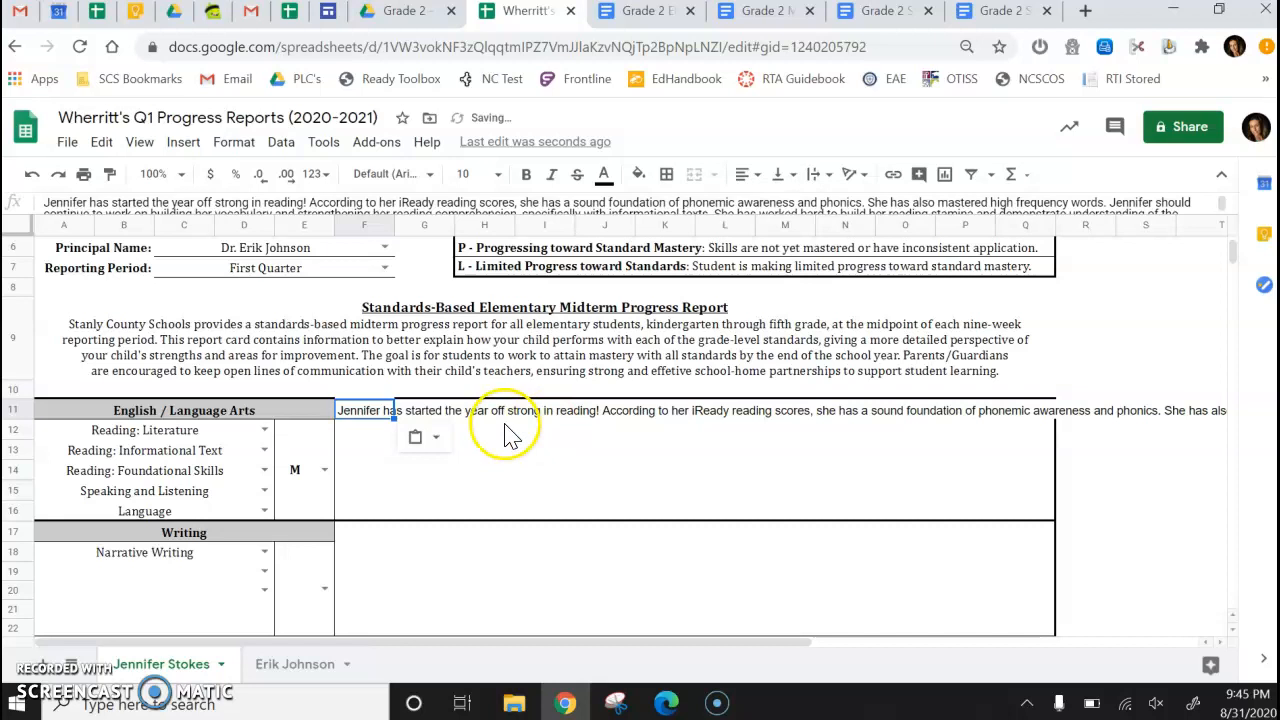
mouse_move(366, 414)
mouse_down()
mouse_move(671, 451)
mouse_move(970, 520)
mouse_move(1020, 517)
mouse_up()
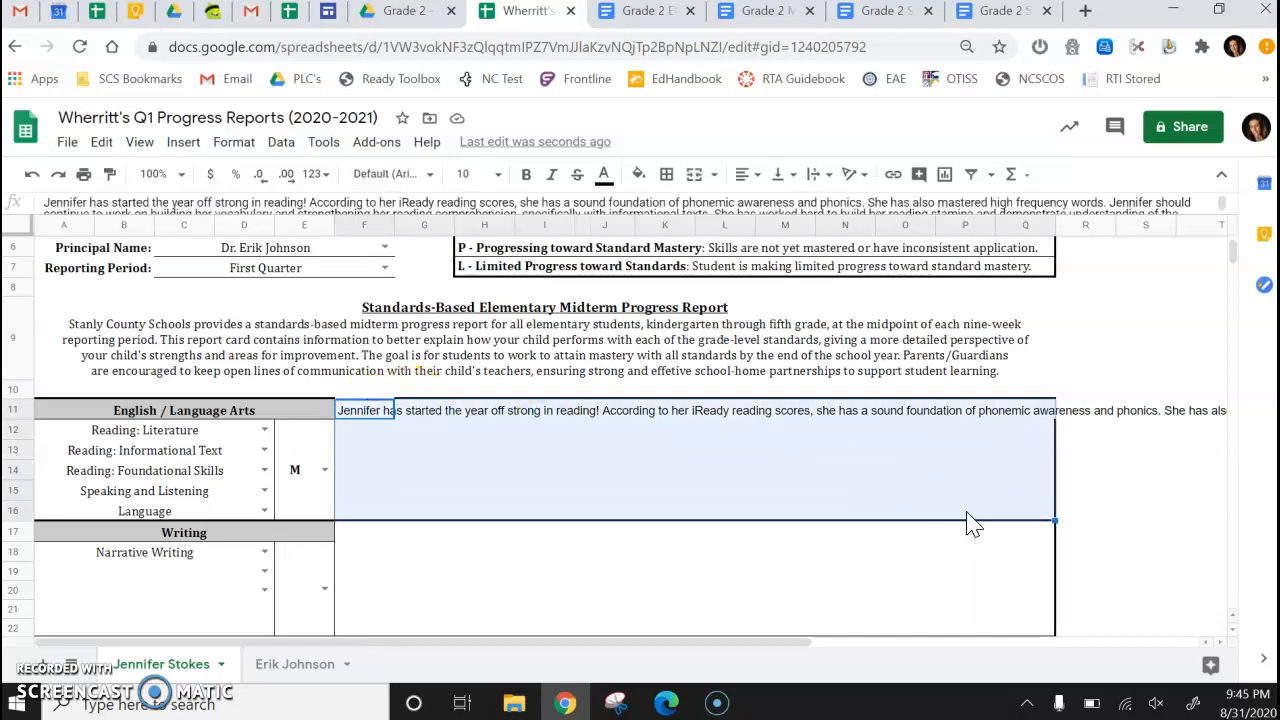
Set the English / Language Arts comment box to wrap its pasted reading comment.
click(694, 176)
click(695, 178)
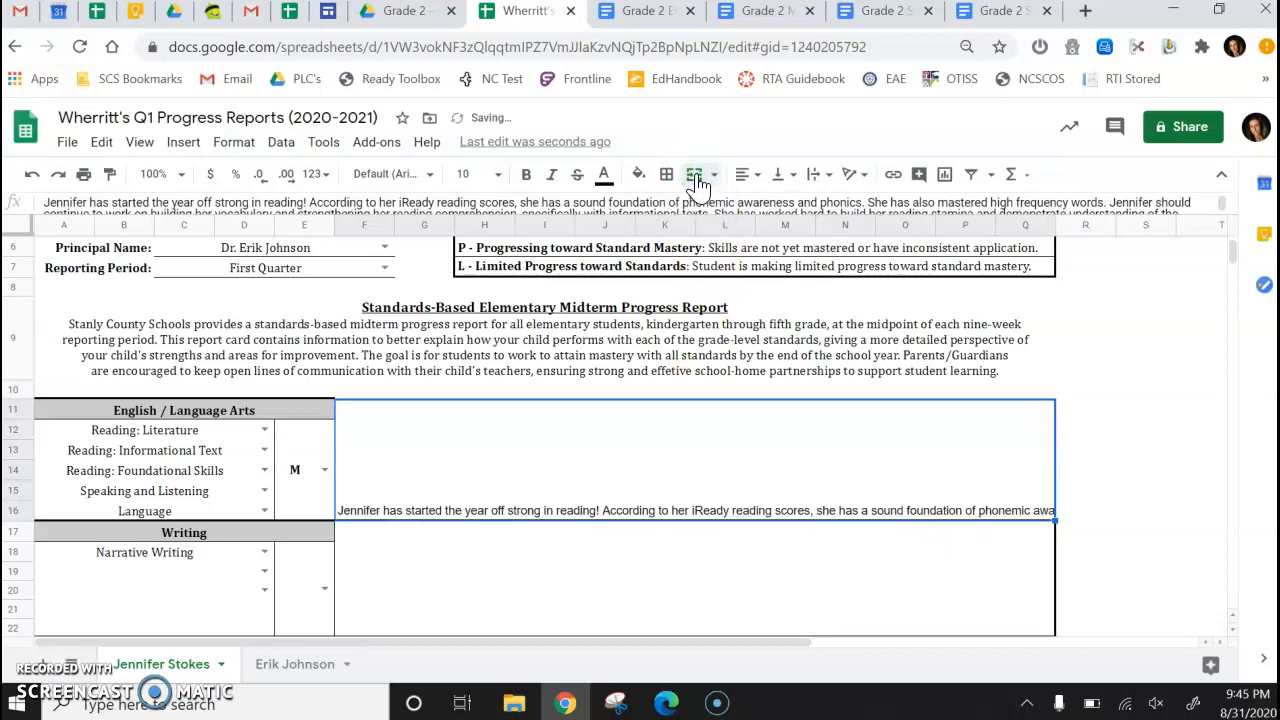
click(815, 174)
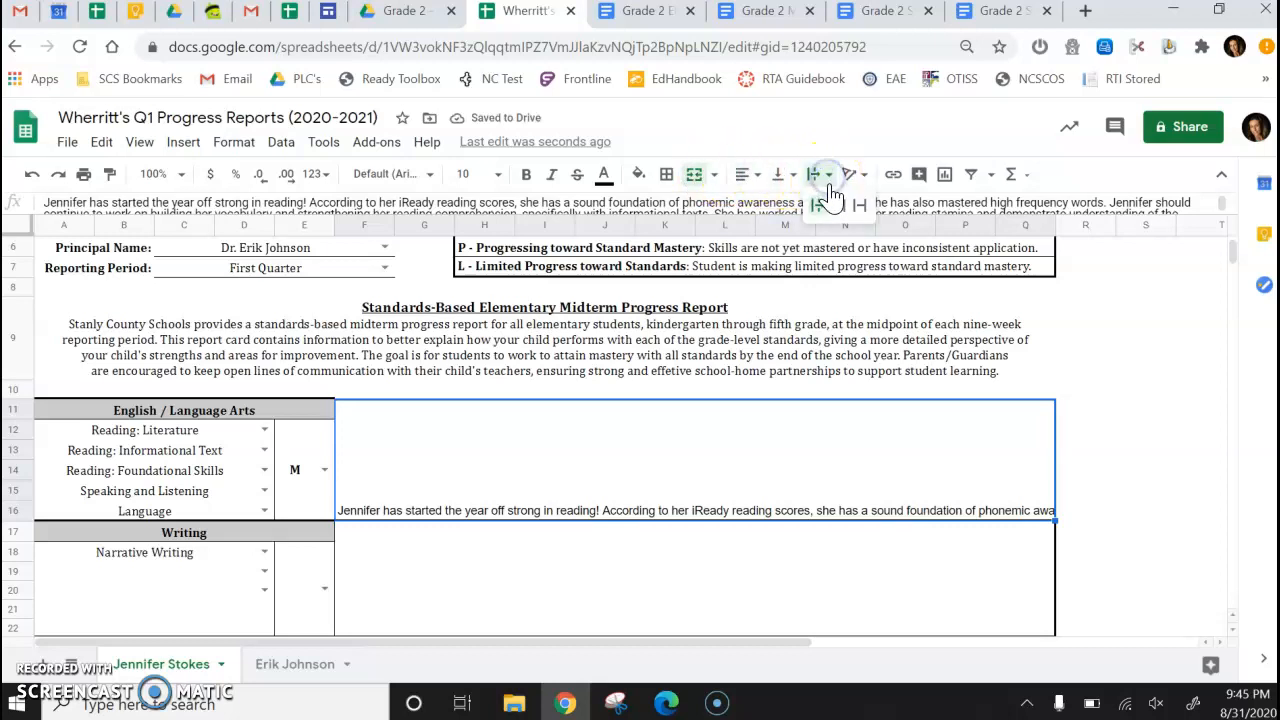
click(838, 204)
click(797, 437)
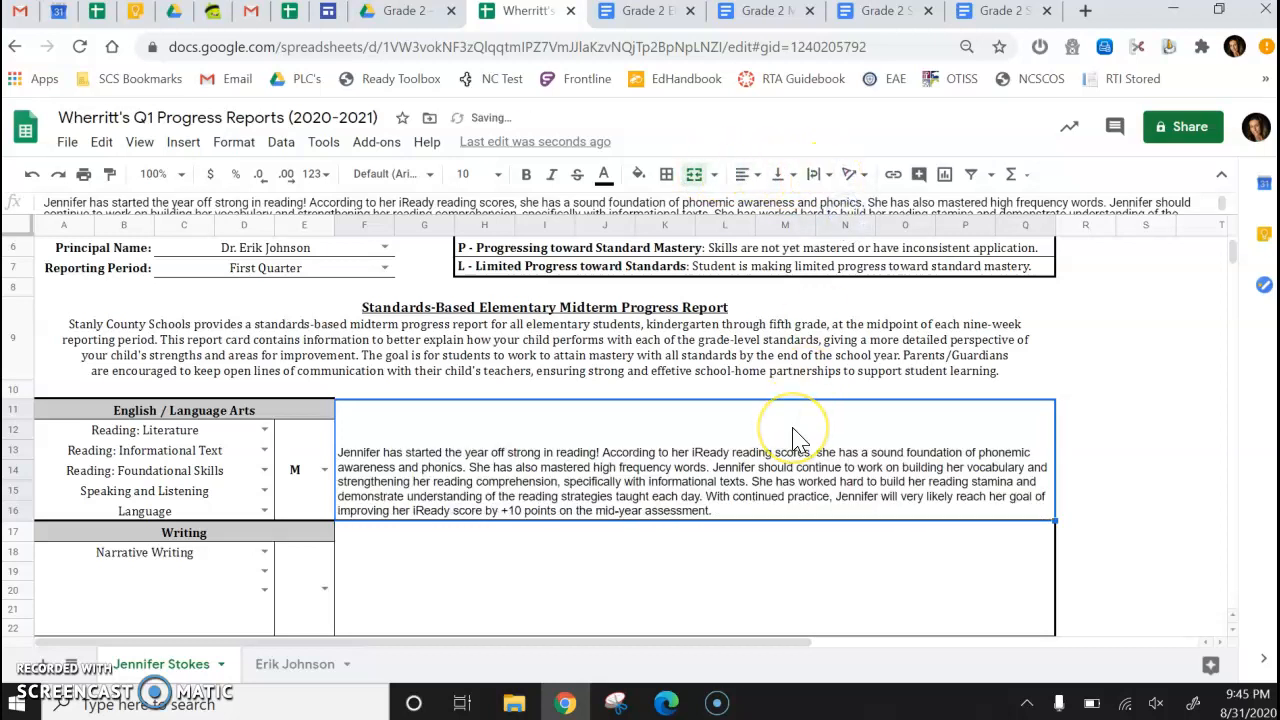
click(794, 413)
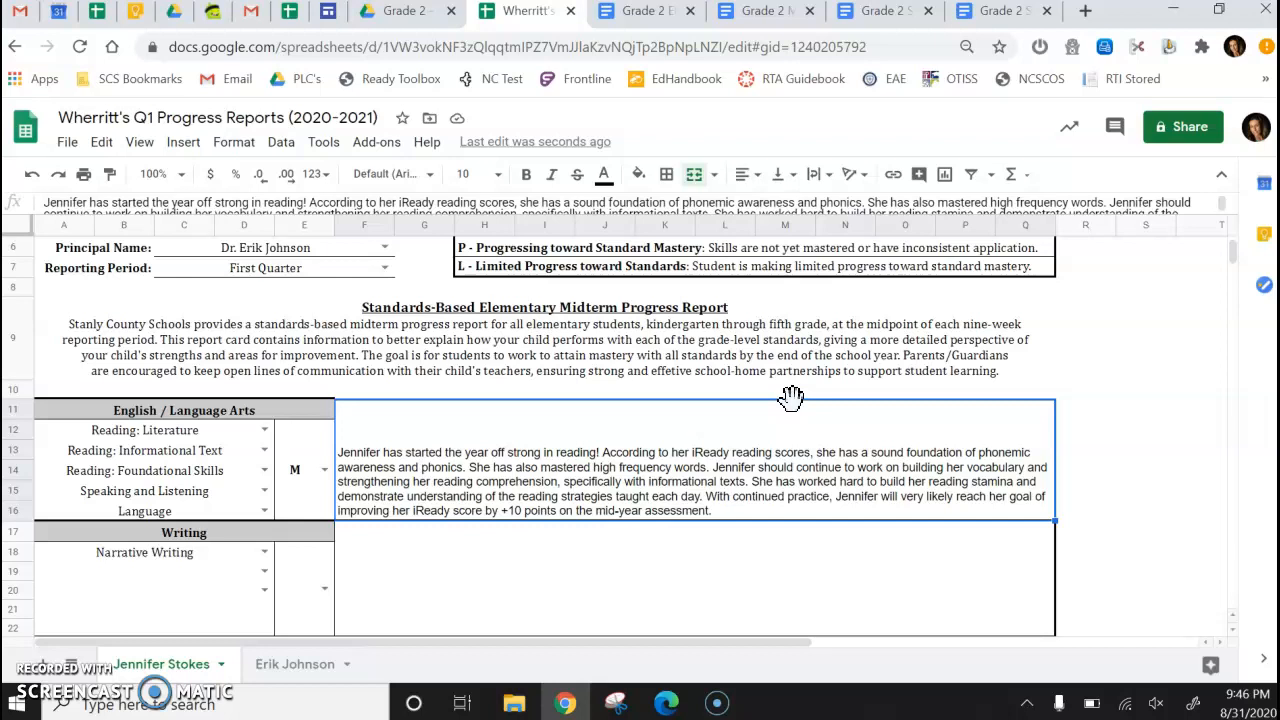
Copy the math comment from the Gmail draft and paste it into the Mathematics comment box.
click(771, 557)
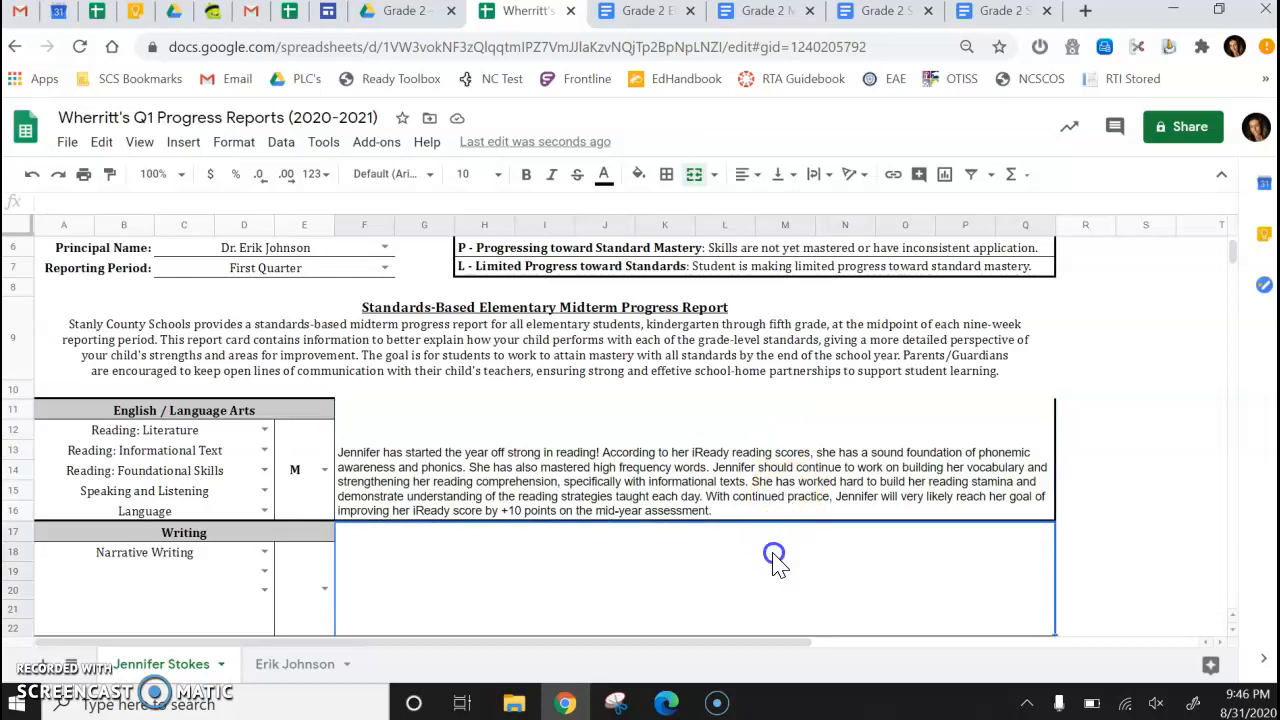
scroll(740, 590, down, 3)
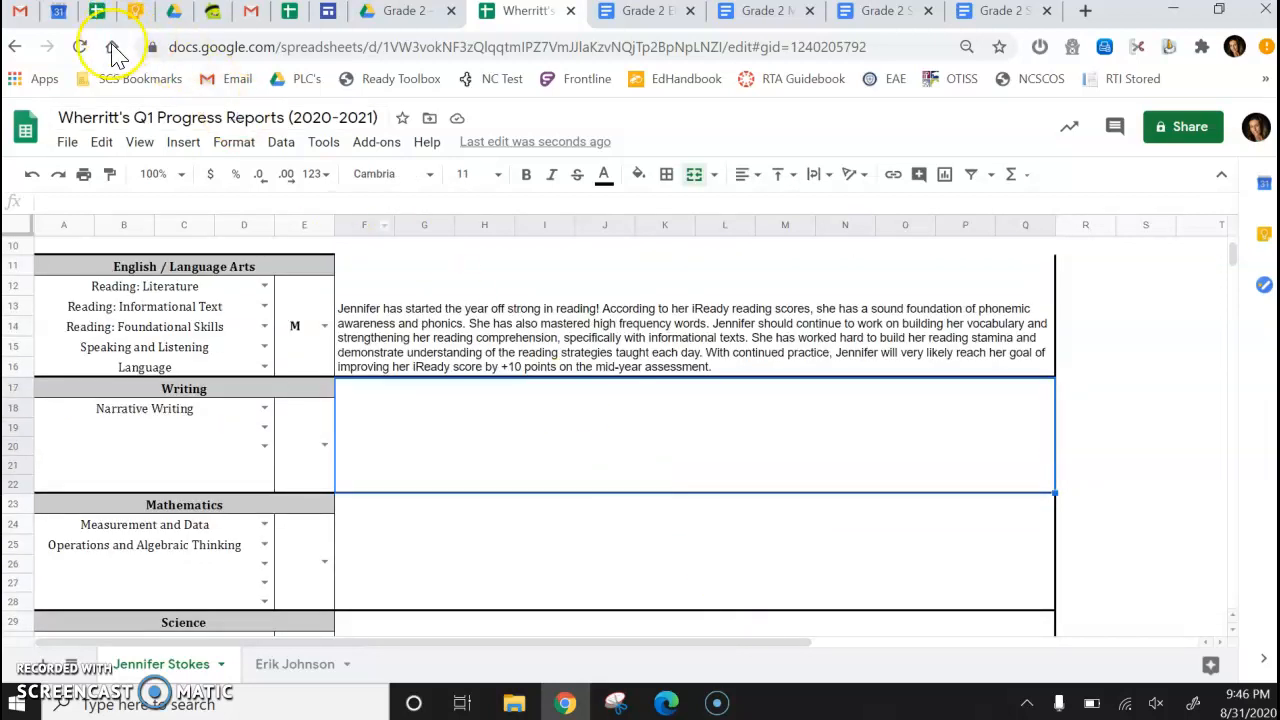
click(20, 10)
click(830, 595)
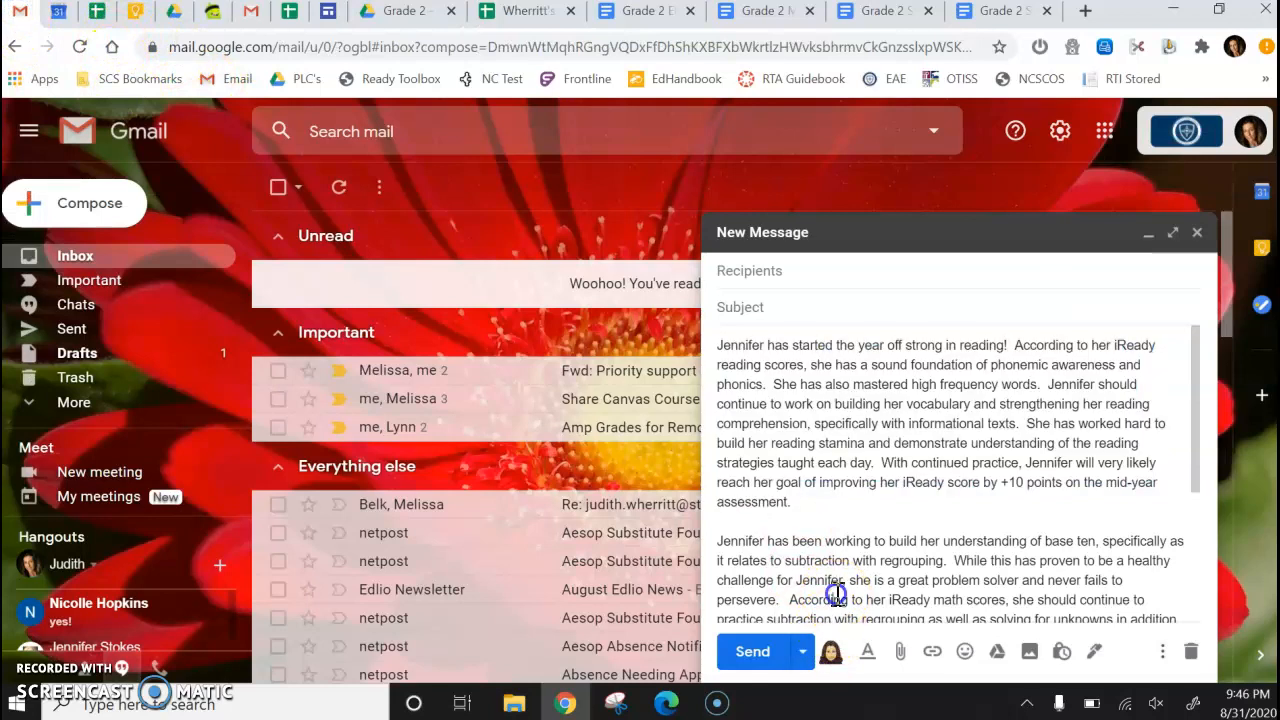
scroll(838, 592, down, 2)
scroll(838, 592, down, 1)
drag(889, 474, 712, 345)
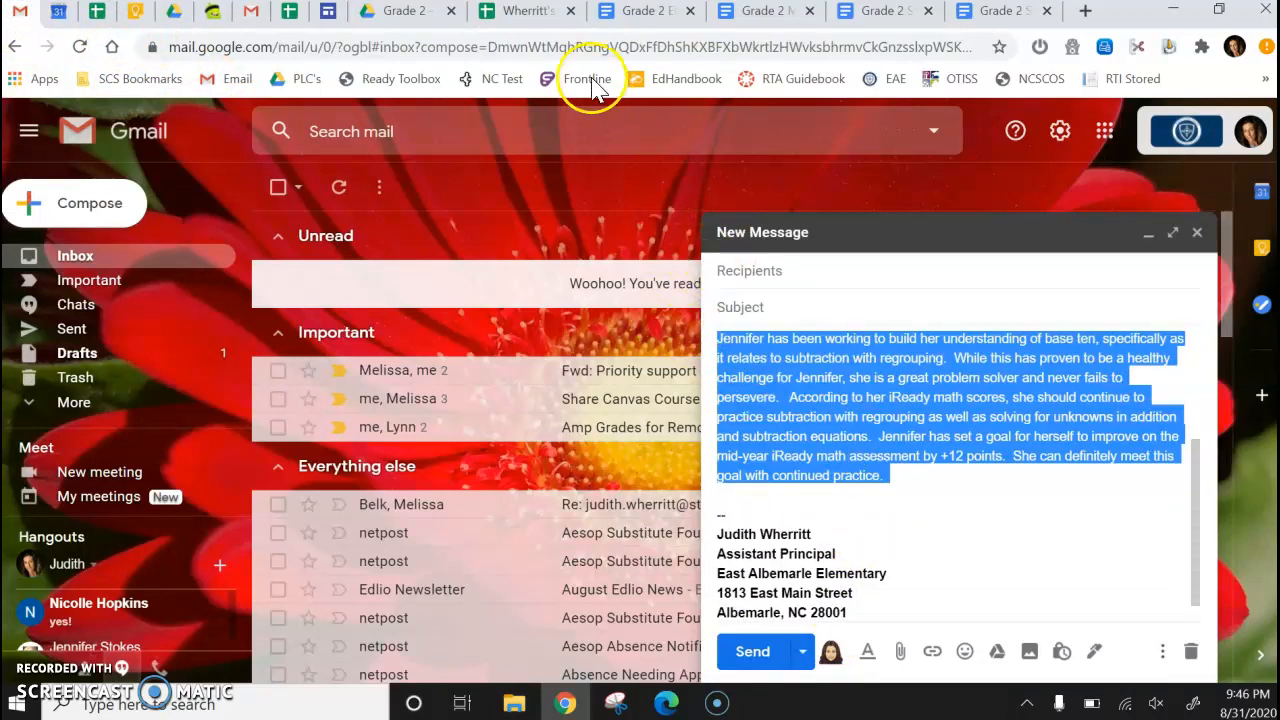
click(540, 22)
click(521, 540)
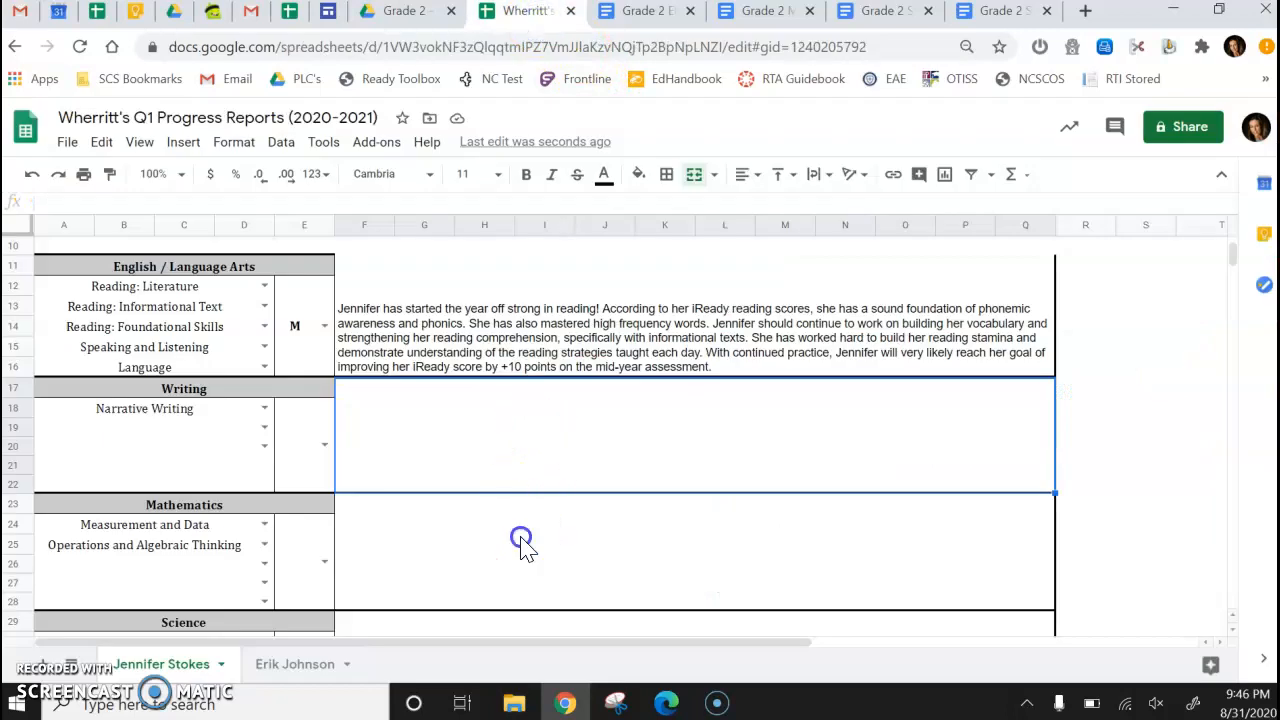
key(ctrl+v)
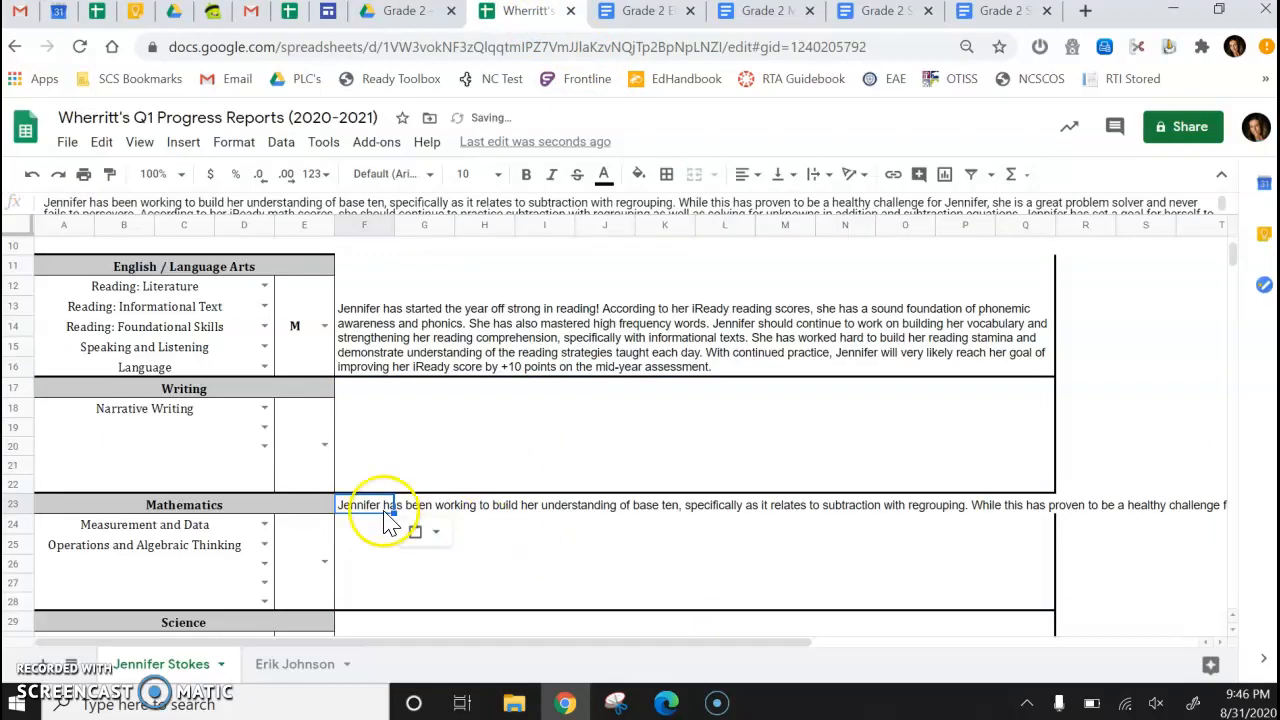
Re-merge the Mathematics comment cells and set the pasted text to wrap.
mouse_move(673, 565)
mouse_down()
mouse_move(969, 586)
mouse_move(1037, 605)
mouse_up()
click(694, 174)
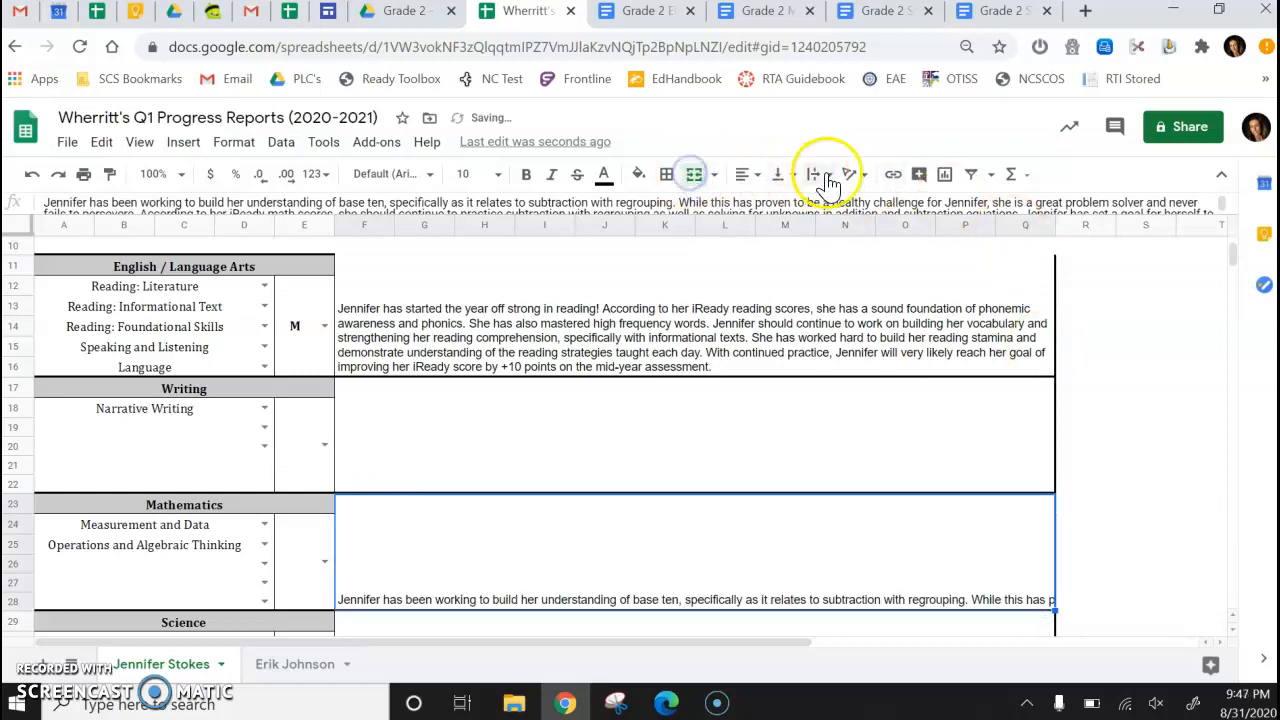
click(817, 185)
click(846, 206)
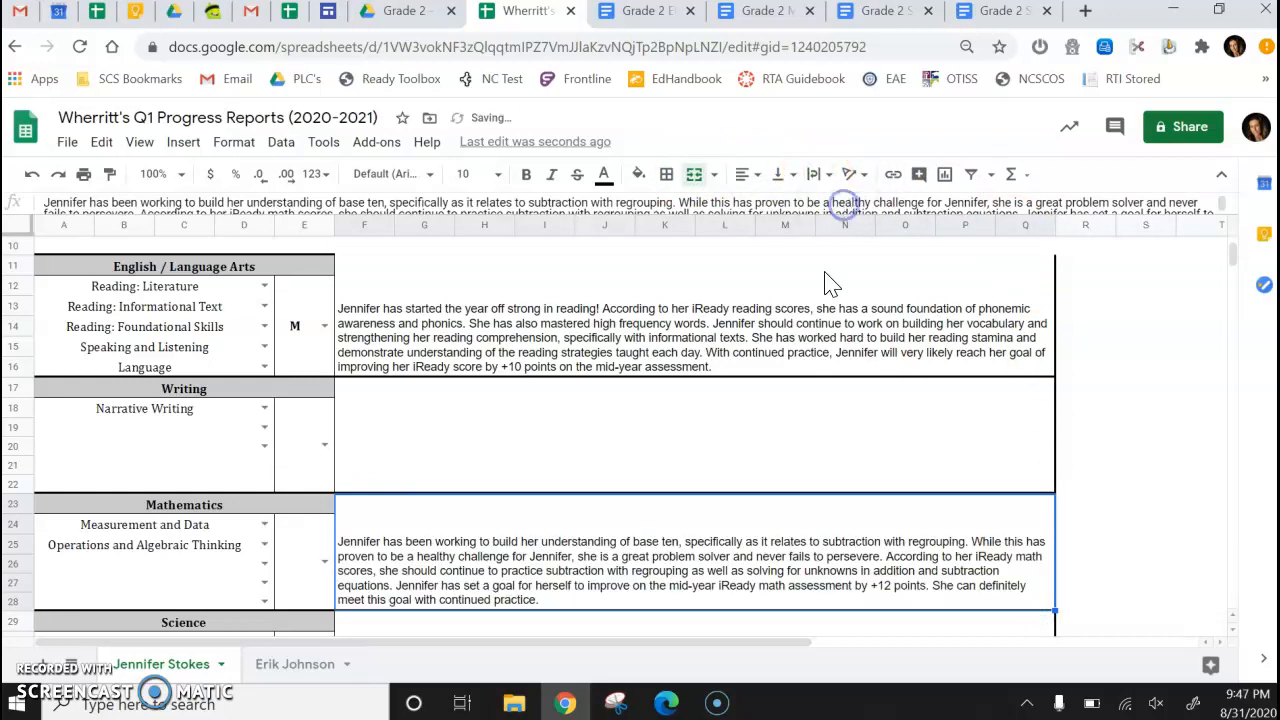
click(958, 545)
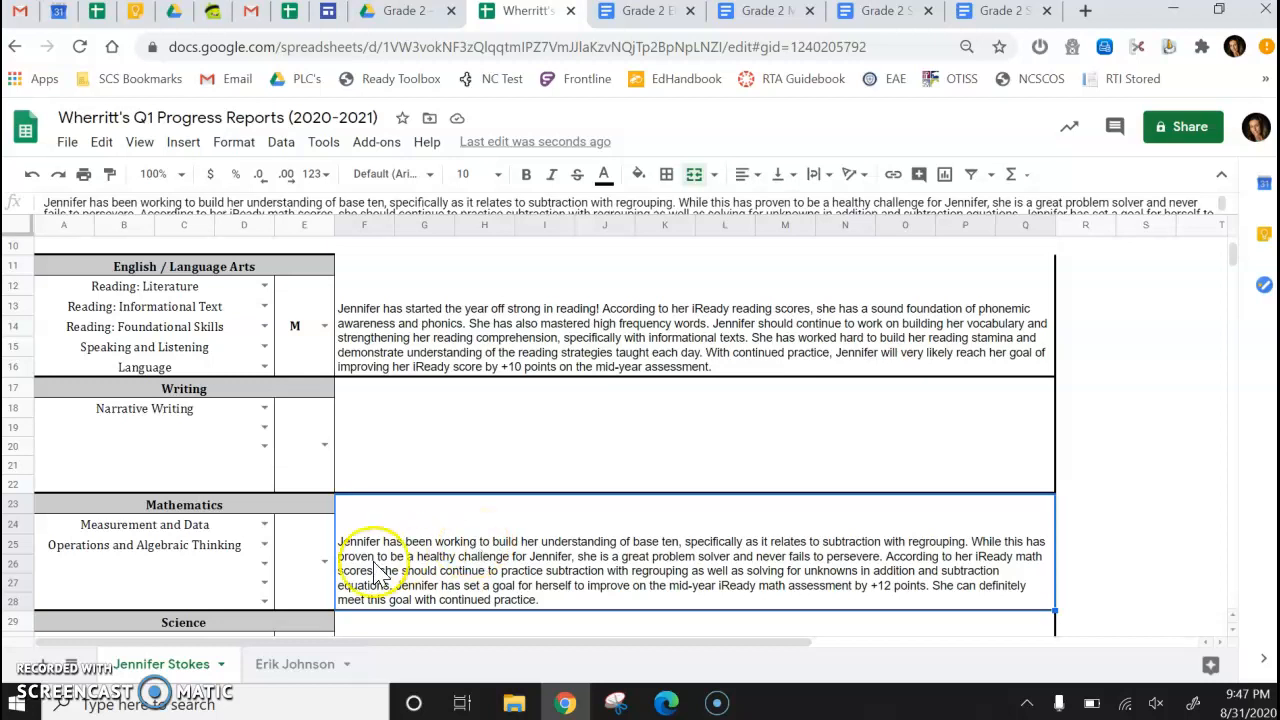
Rate the Mathematics standards as P.
click(320, 561)
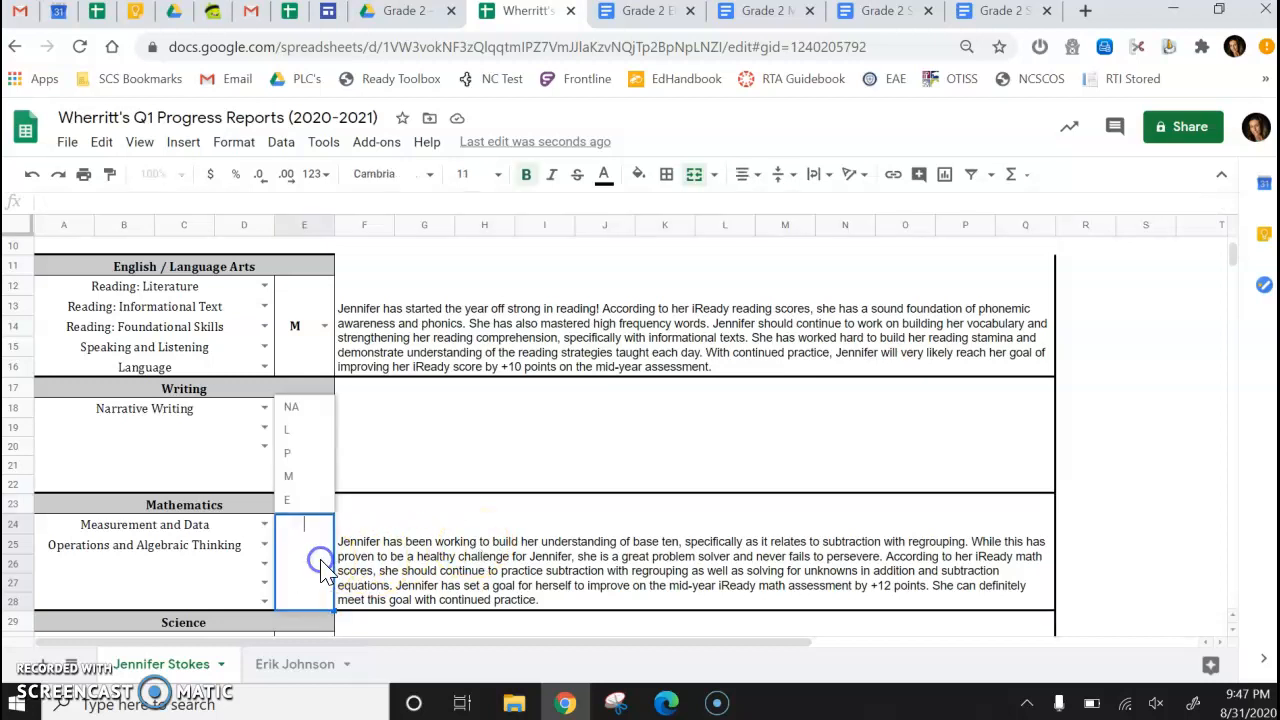
click(300, 454)
click(408, 546)
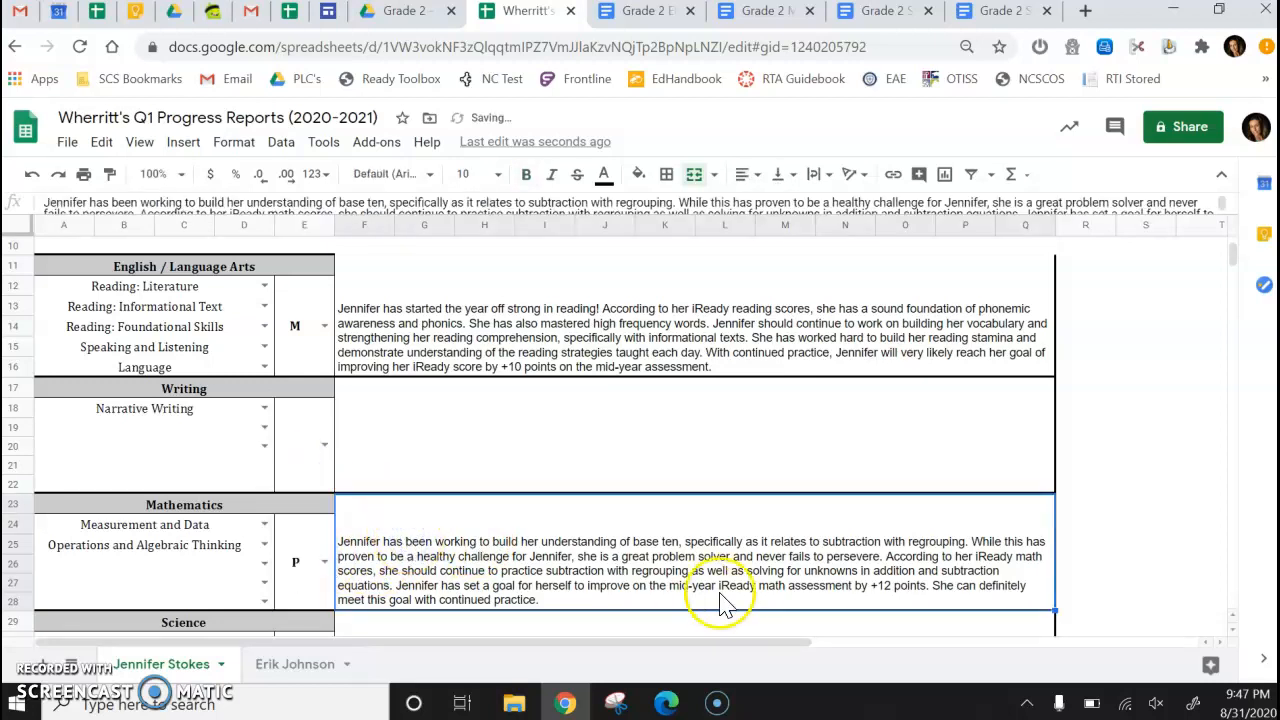
Rate the Work Habits item 'Uses time effectively to complete class work' as E.
scroll(740, 610, down, 1)
scroll(740, 610, down, 1)
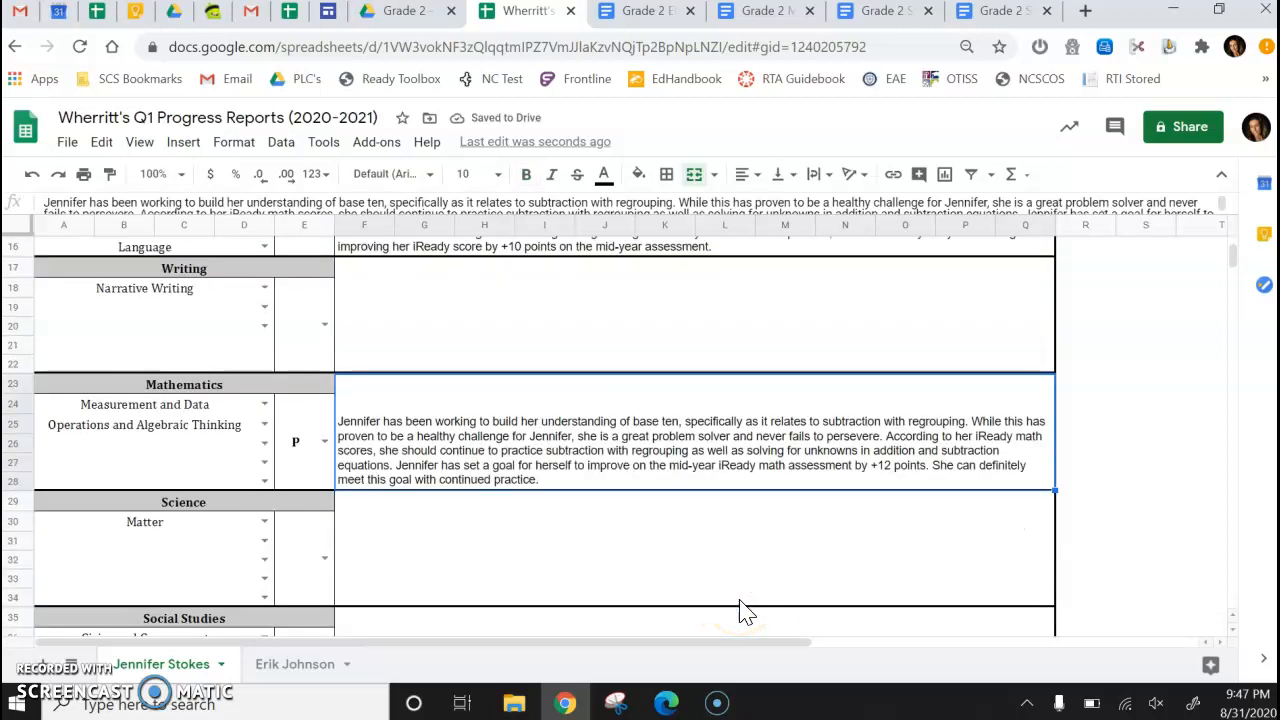
click(721, 606)
scroll(727, 617, down, 1)
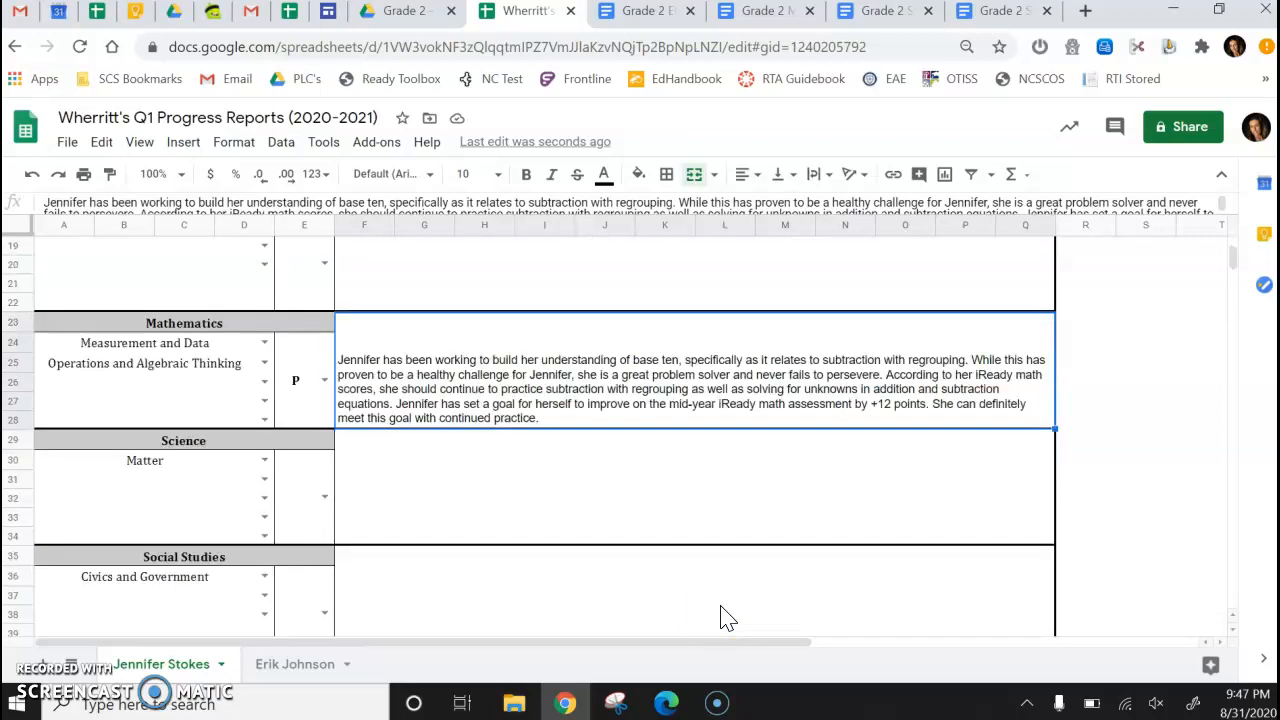
scroll(727, 617, down, 5)
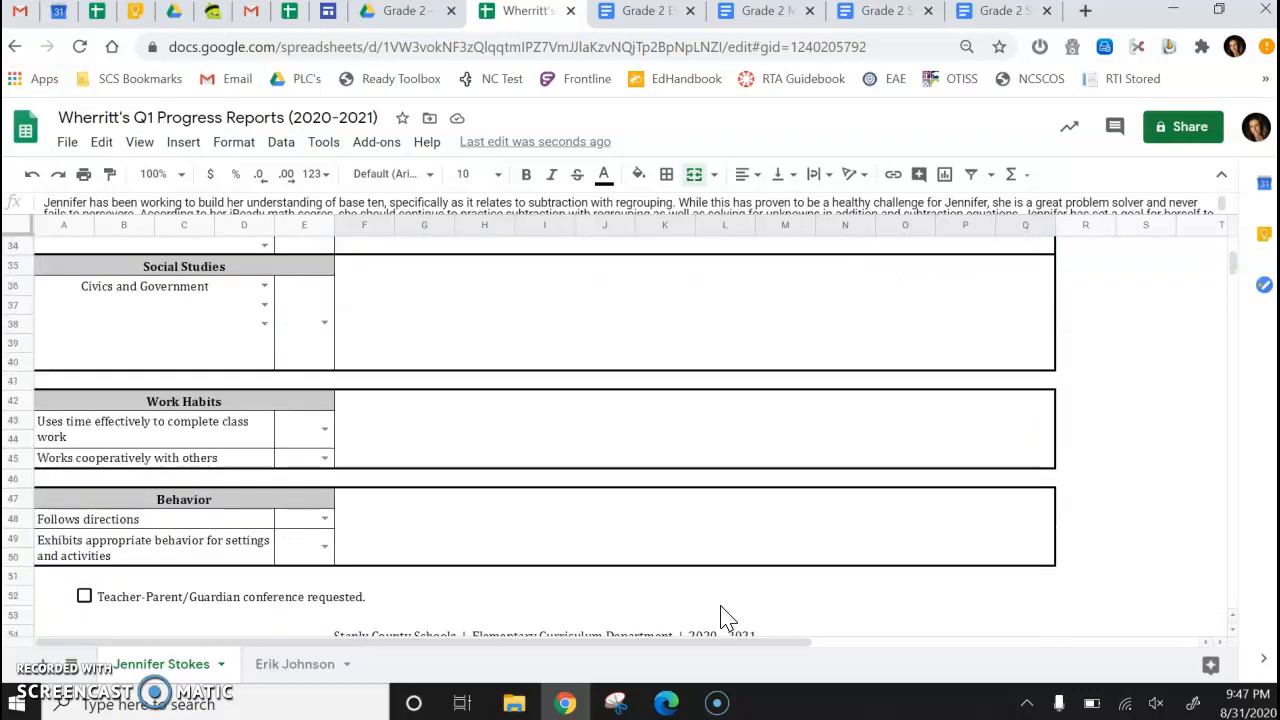
click(326, 433)
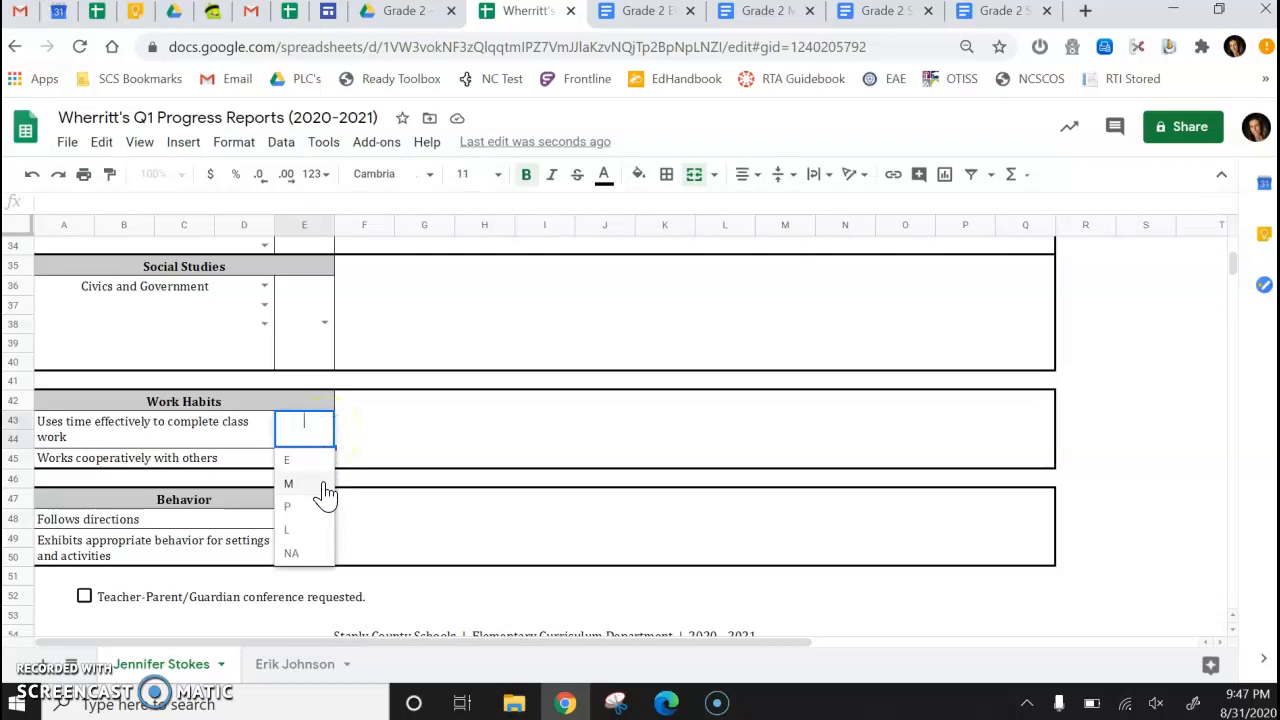
click(316, 462)
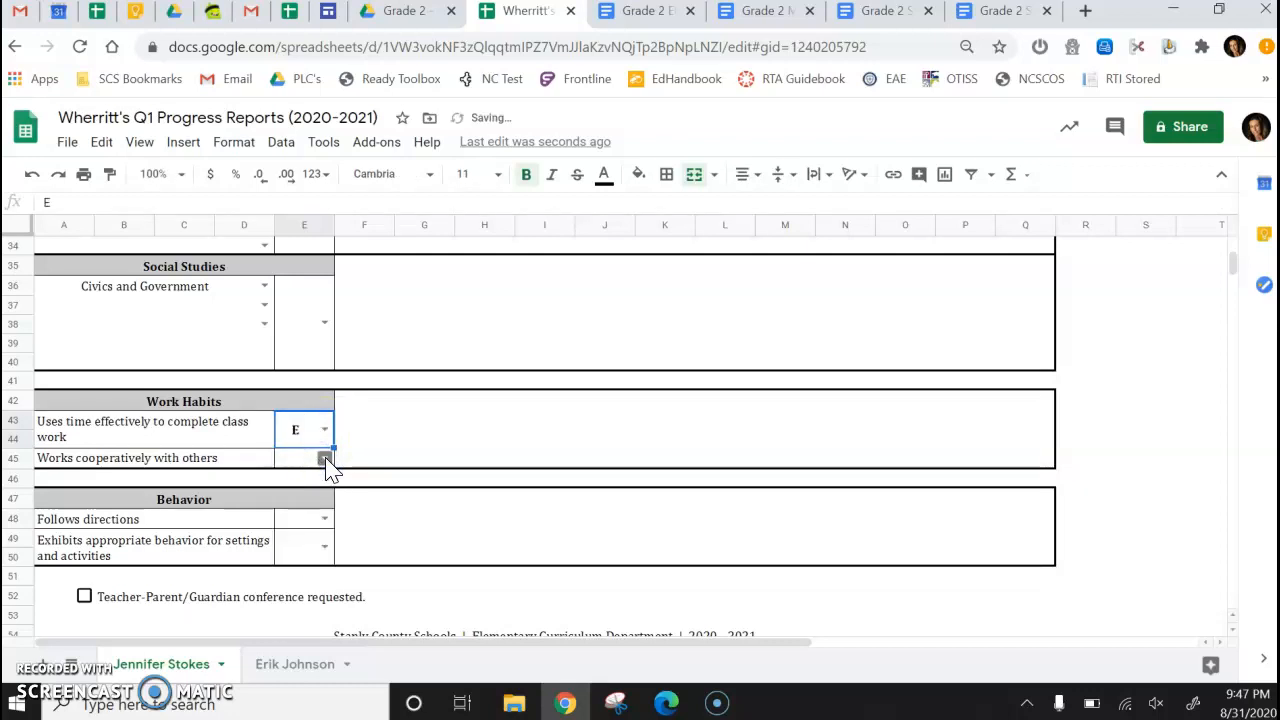
Rate 'Works cooperatively with others' as M.
click(325, 458)
click(315, 510)
click(315, 512)
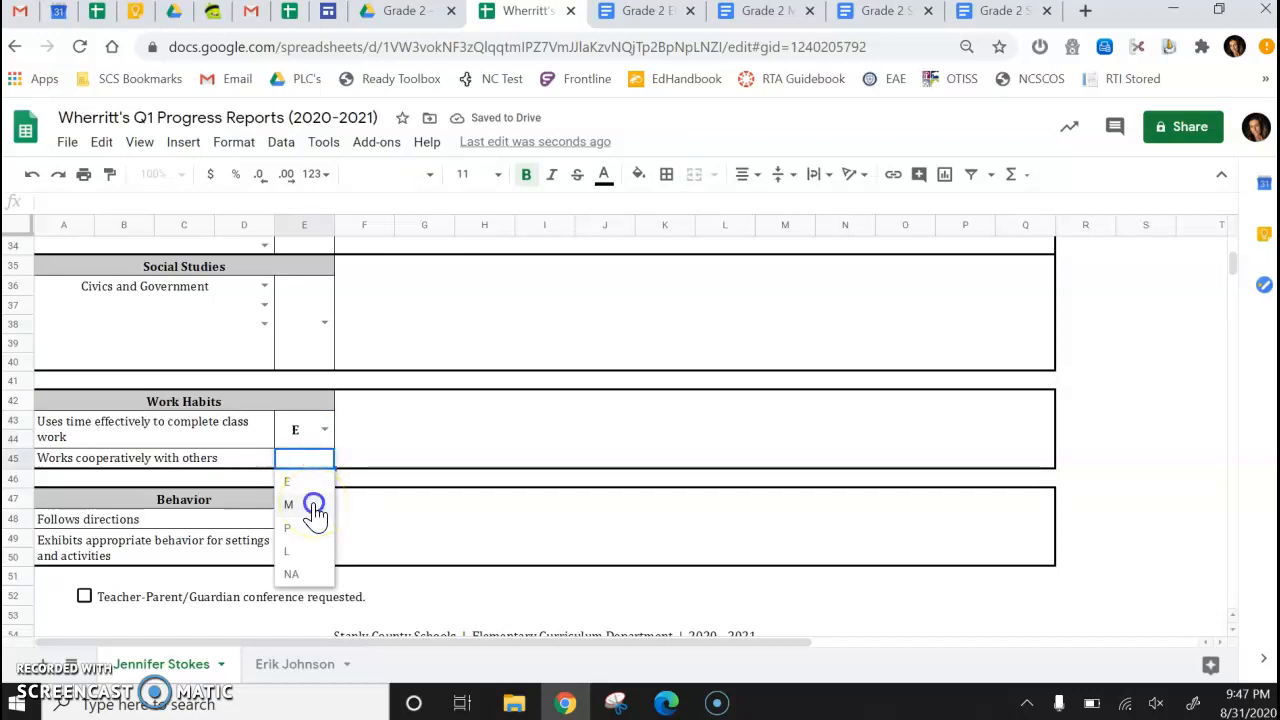
click(420, 450)
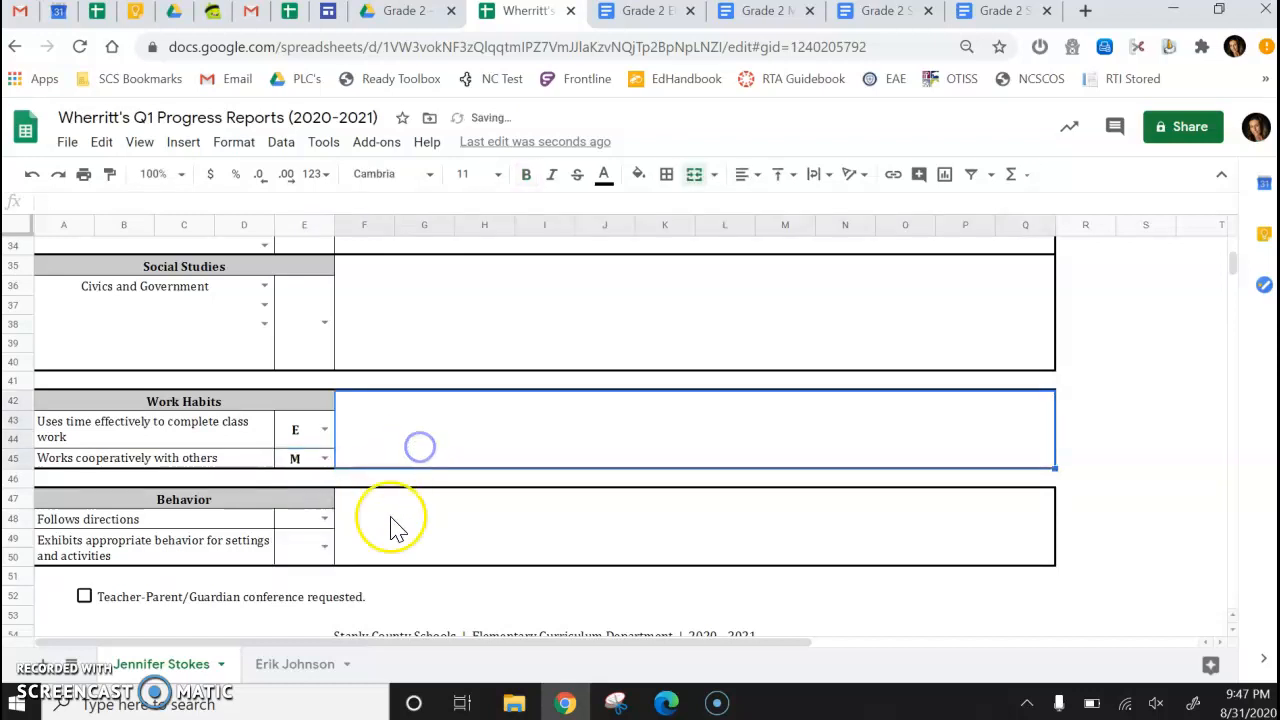
Rate both Behavior items, 'Follows directions' and 'Exhibits appropriate behavior for settings and activities', as M.
click(325, 548)
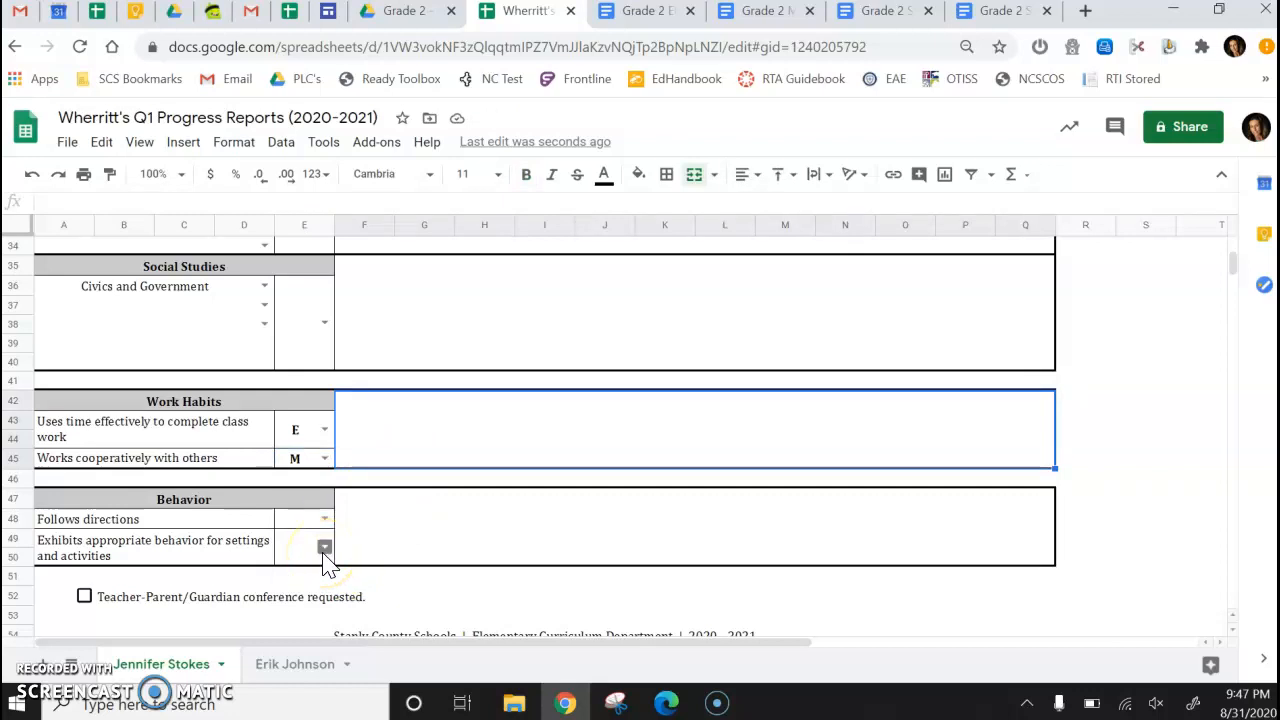
click(327, 521)
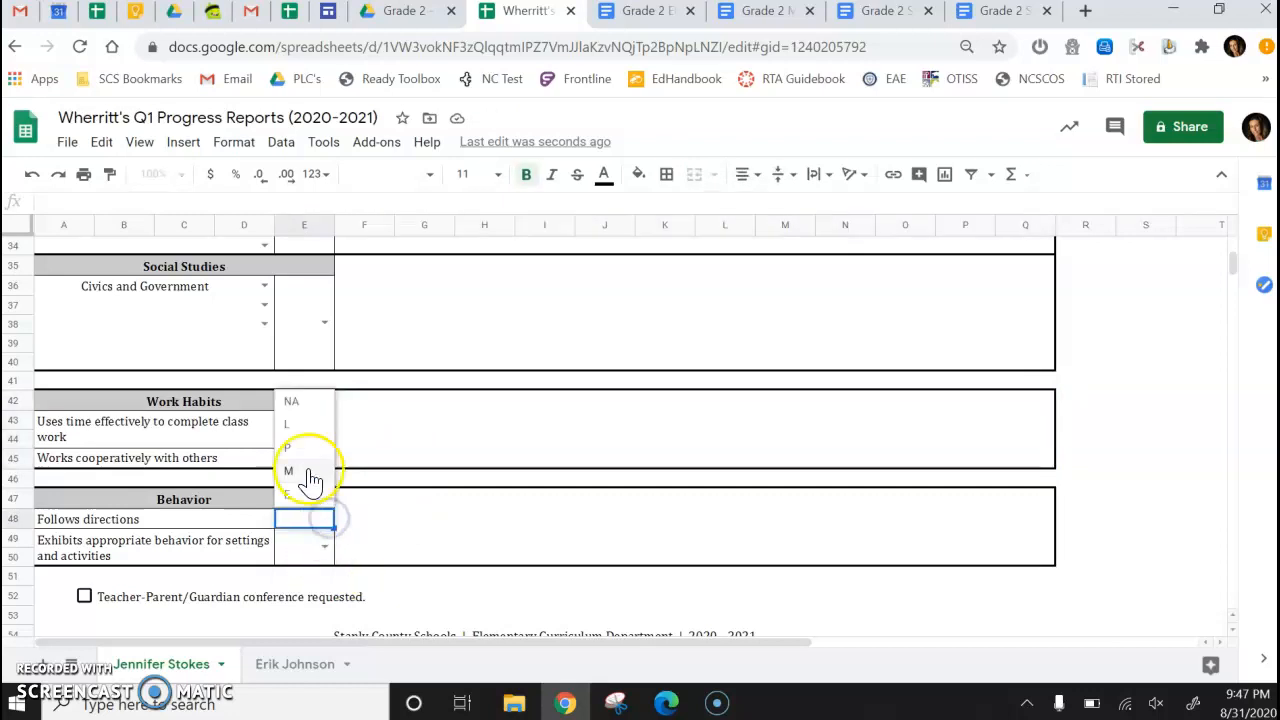
click(304, 473)
click(324, 548)
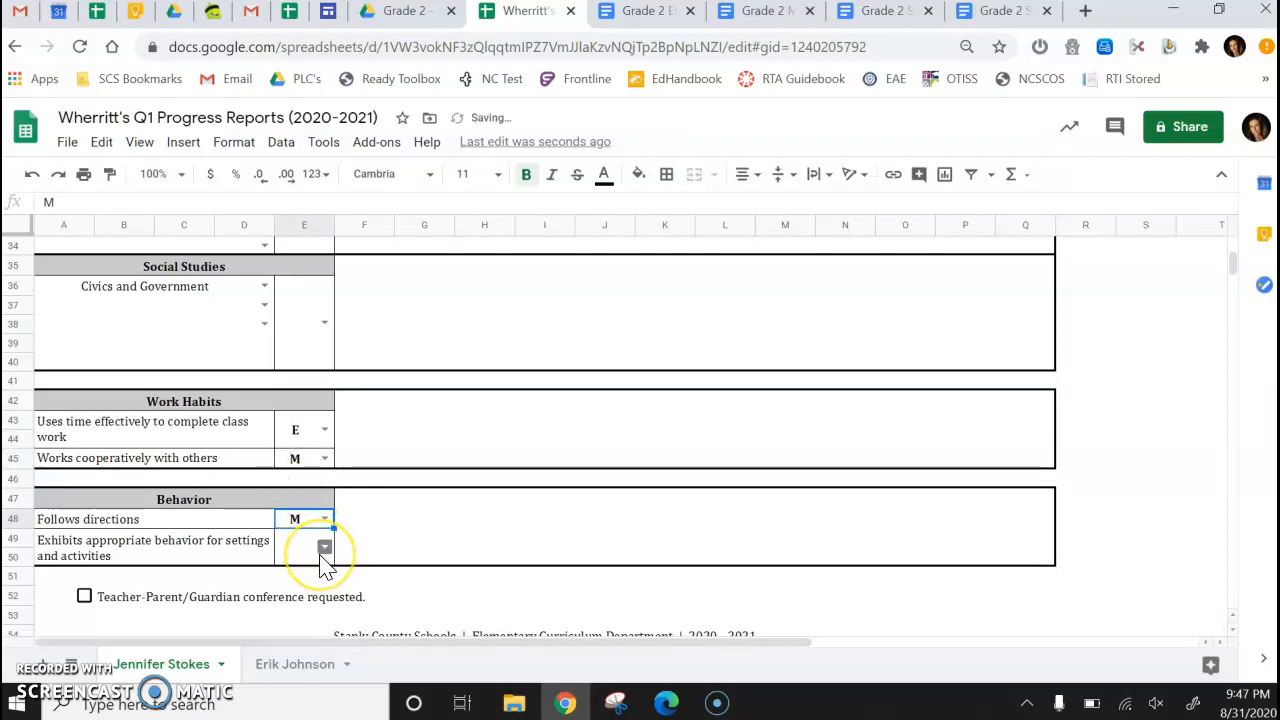
click(324, 549)
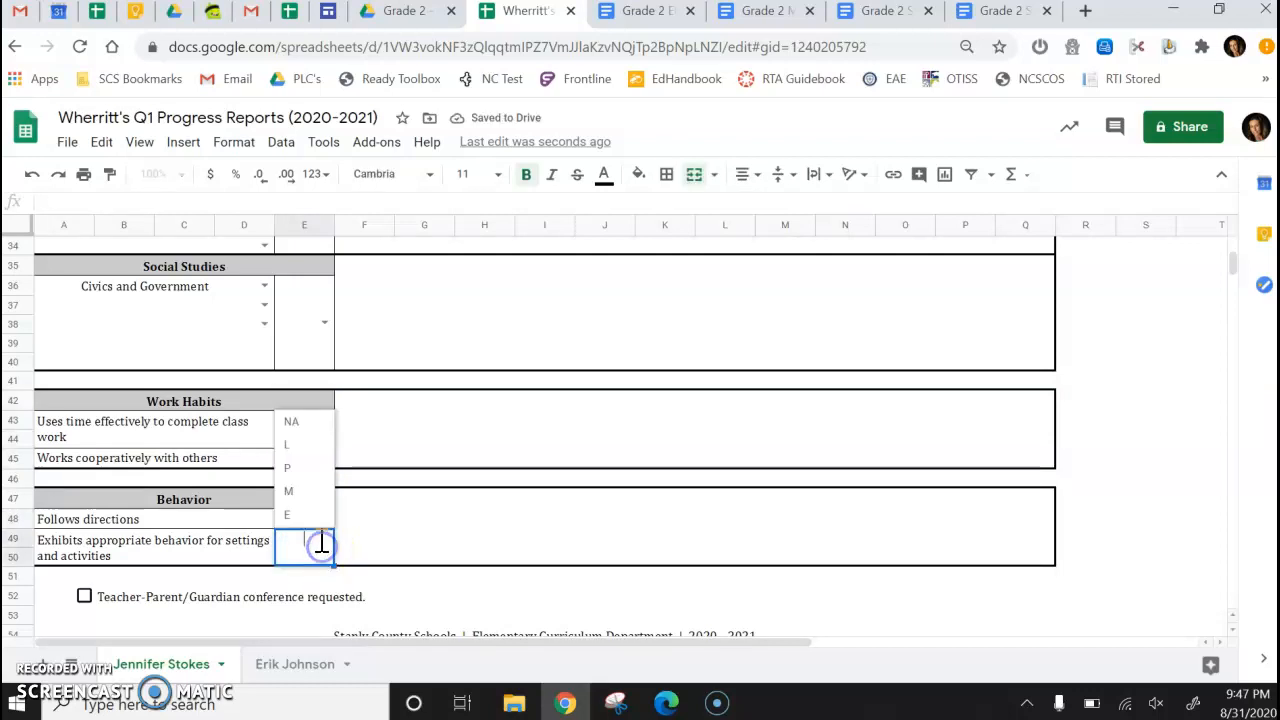
click(290, 491)
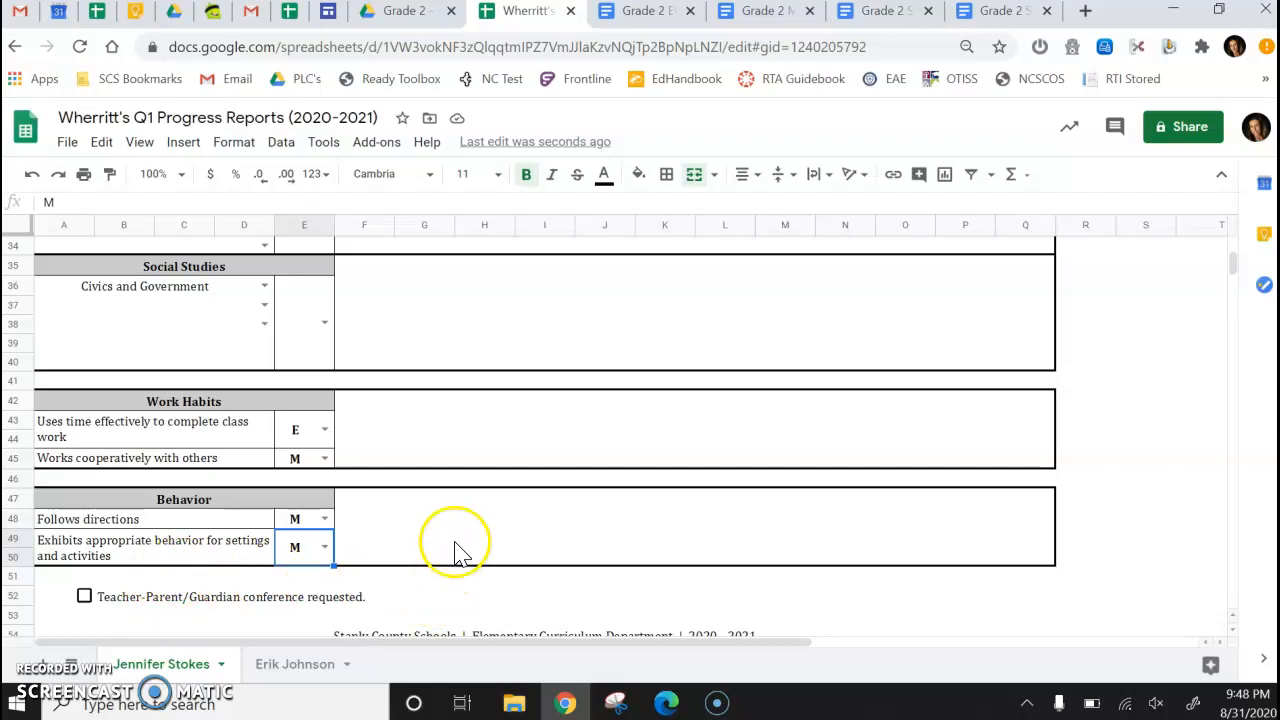
Tick the Teacher-Parent/Guardian conference requested checkbox.
click(489, 450)
click(487, 530)
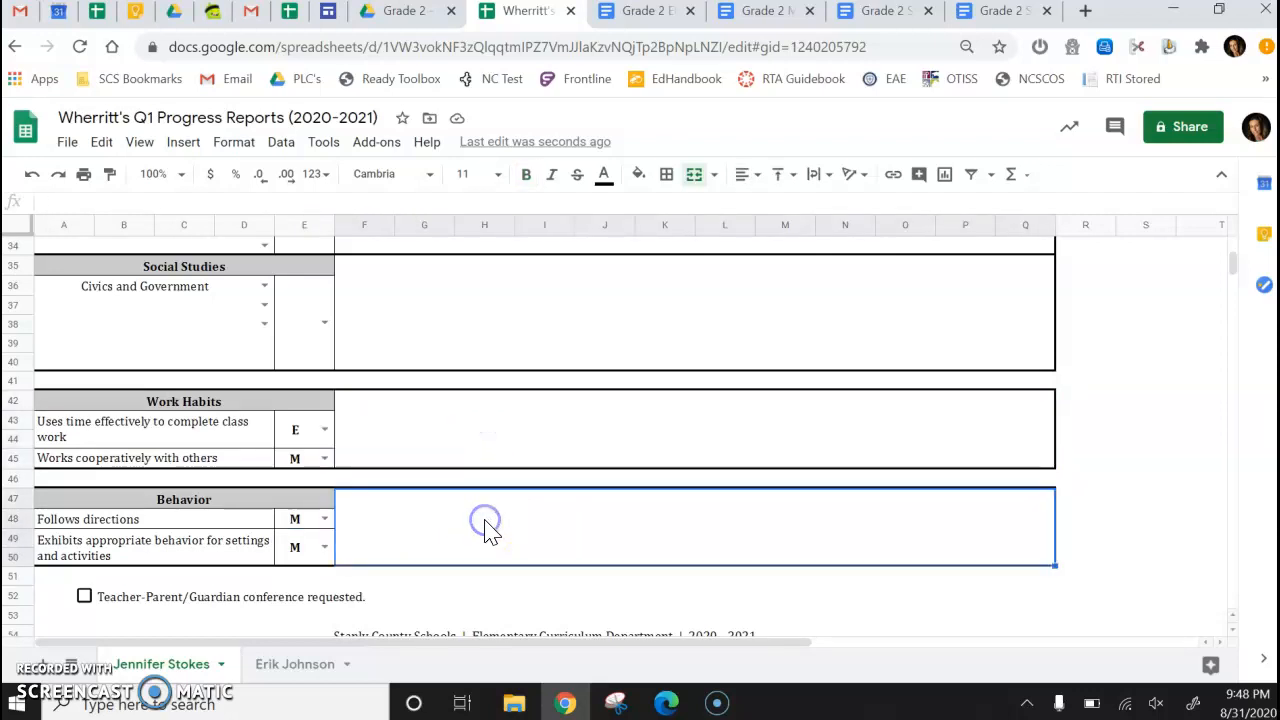
click(84, 597)
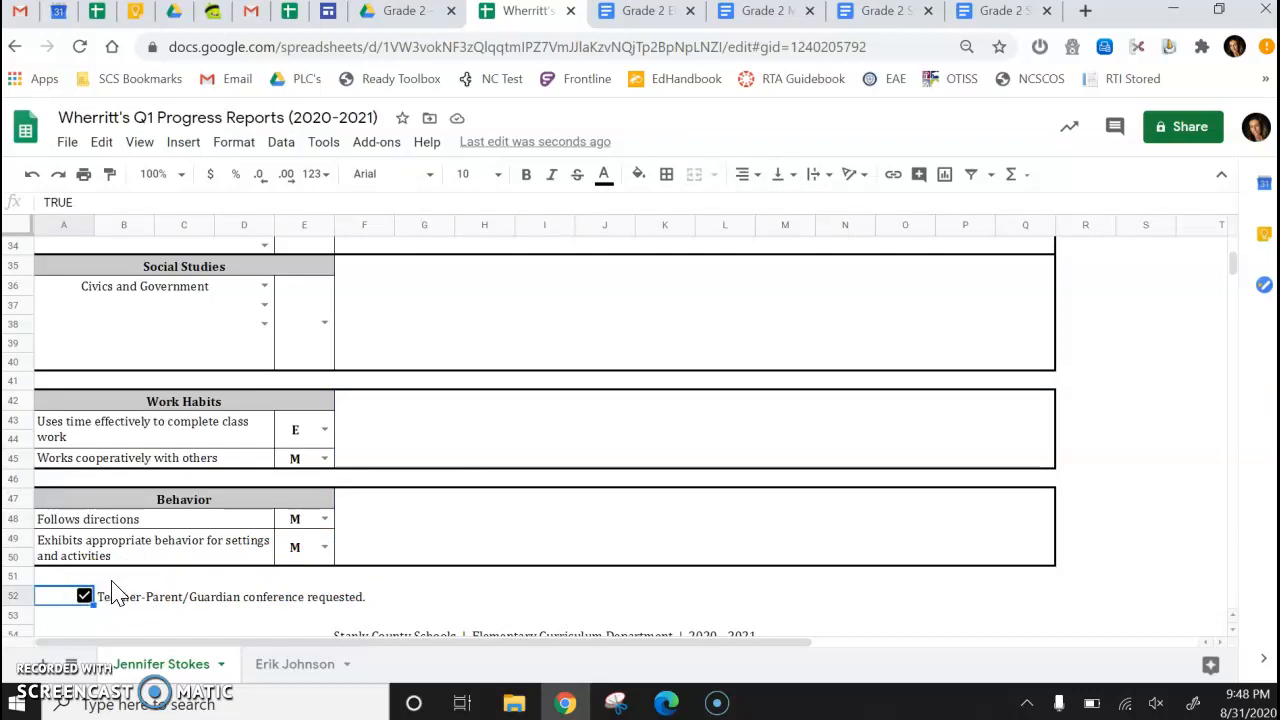
Open the print settings and set printing to the whole workbook.
scroll(118, 594, down, 1)
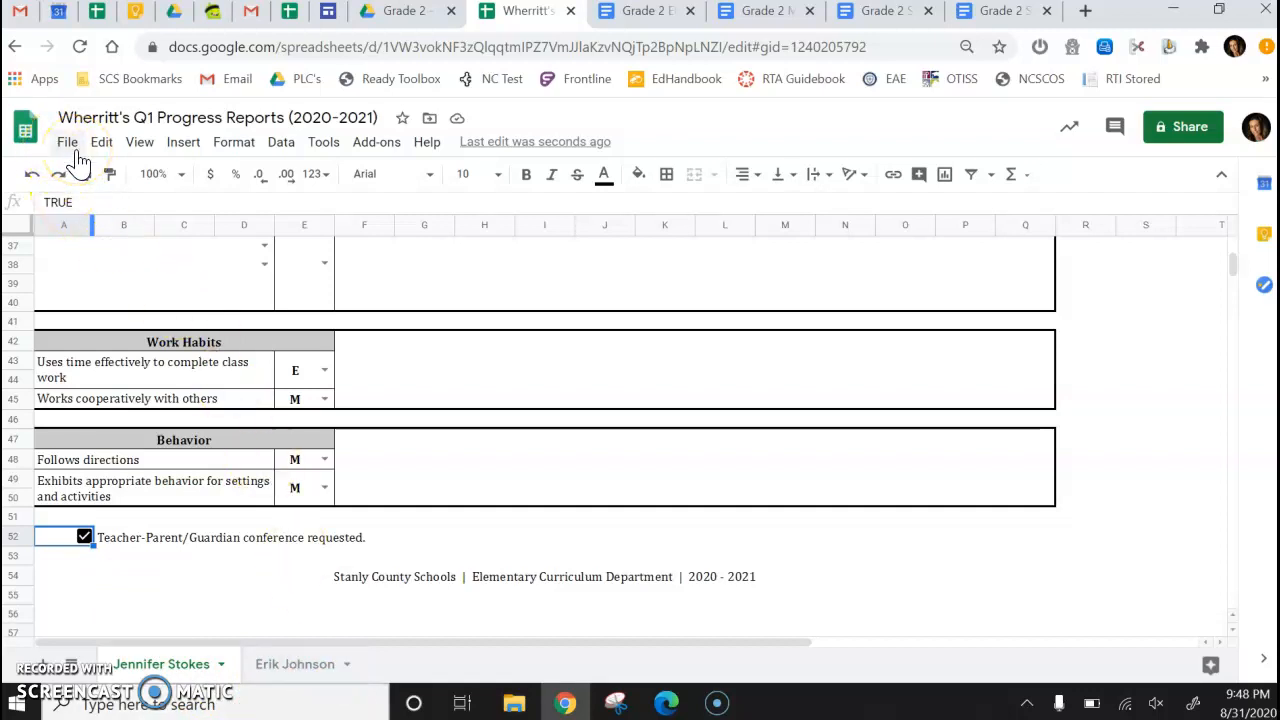
click(84, 172)
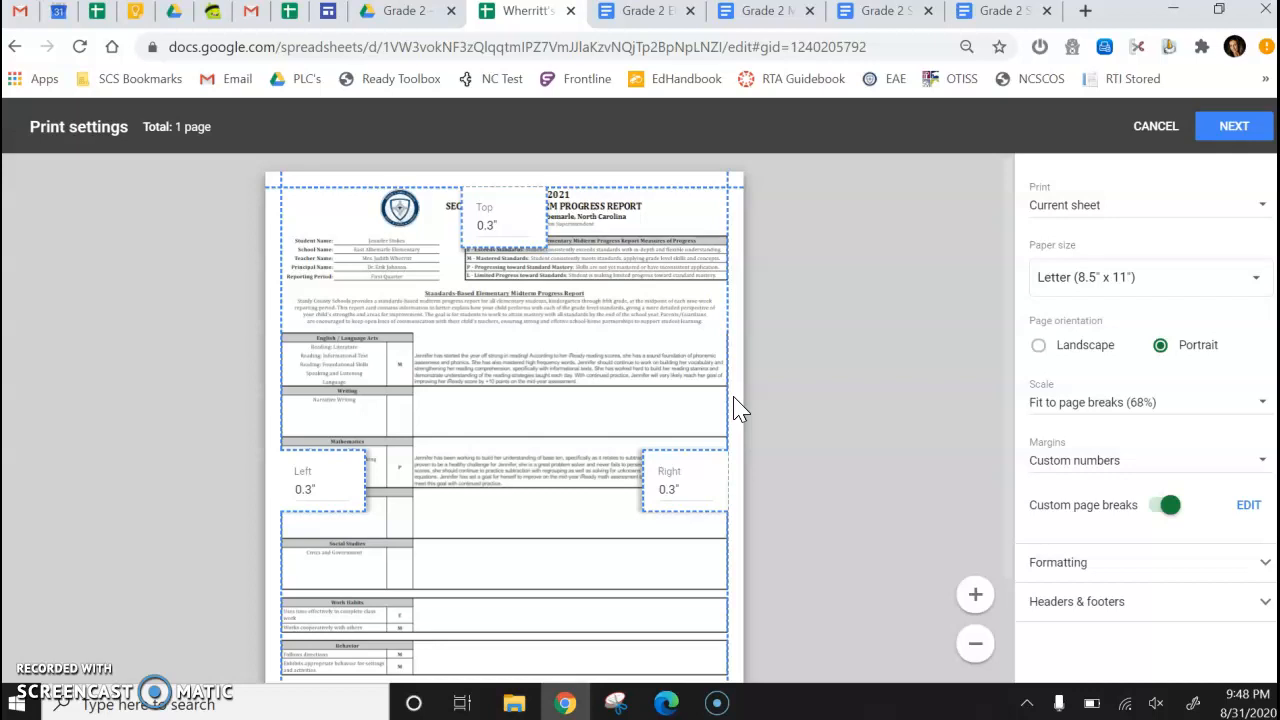
scroll(735, 410, down, 3)
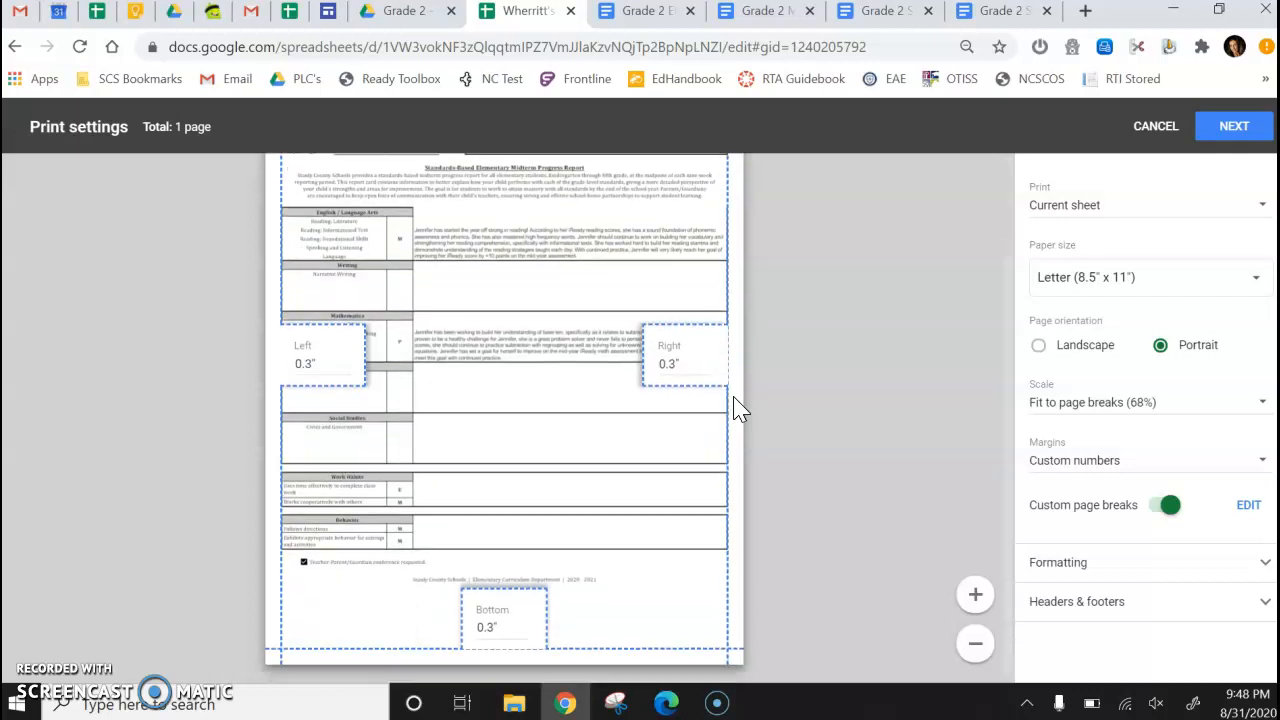
scroll(735, 410, up, 3)
scroll(735, 410, down, 3)
scroll(738, 412, up, 3)
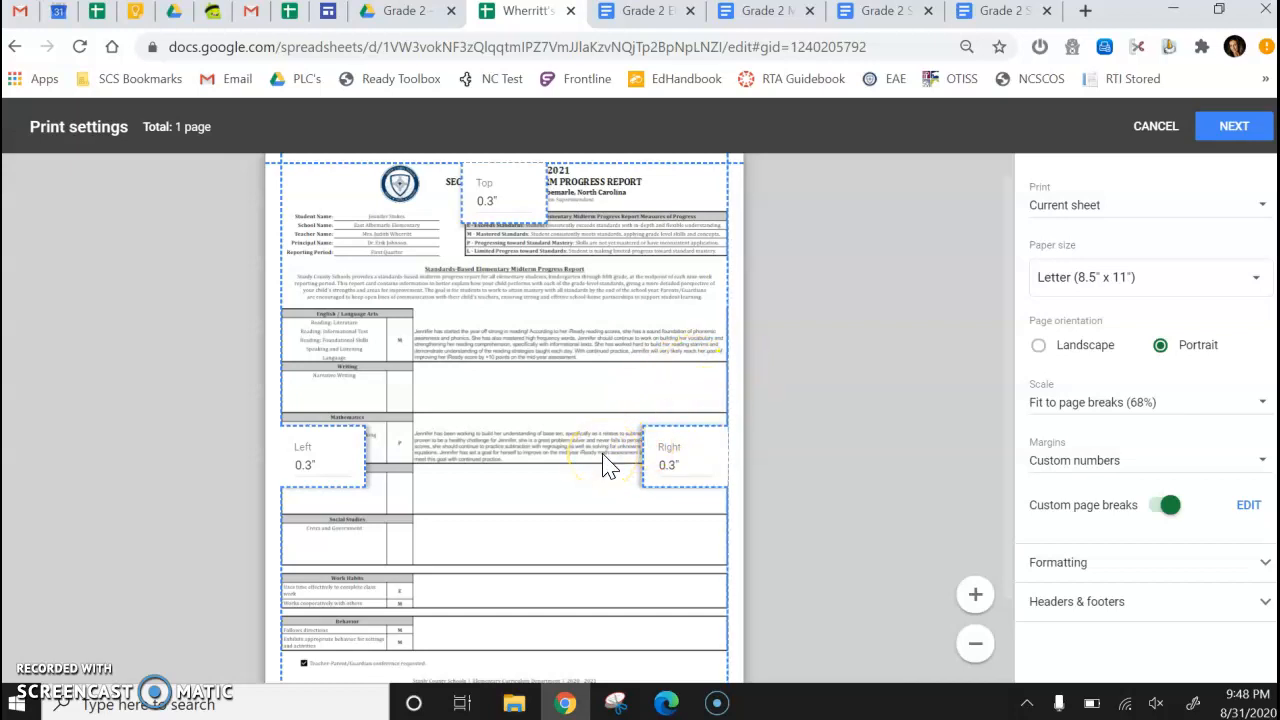
click(1068, 218)
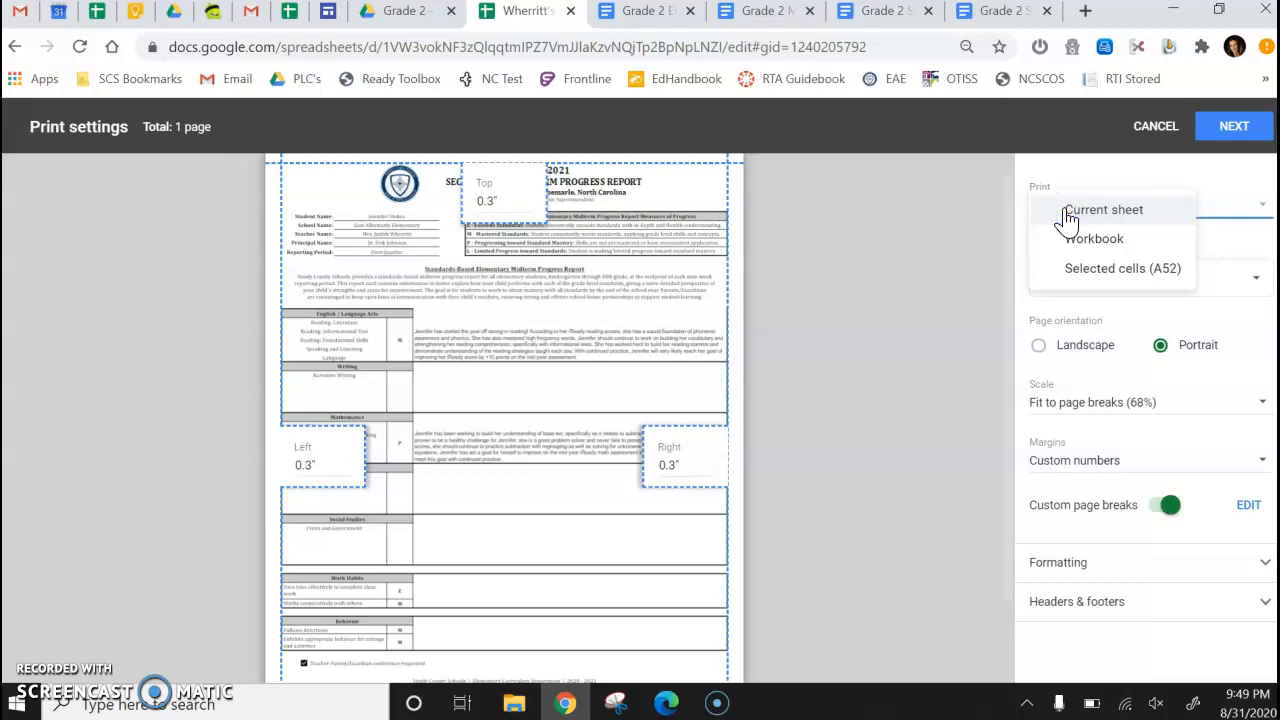
click(1073, 245)
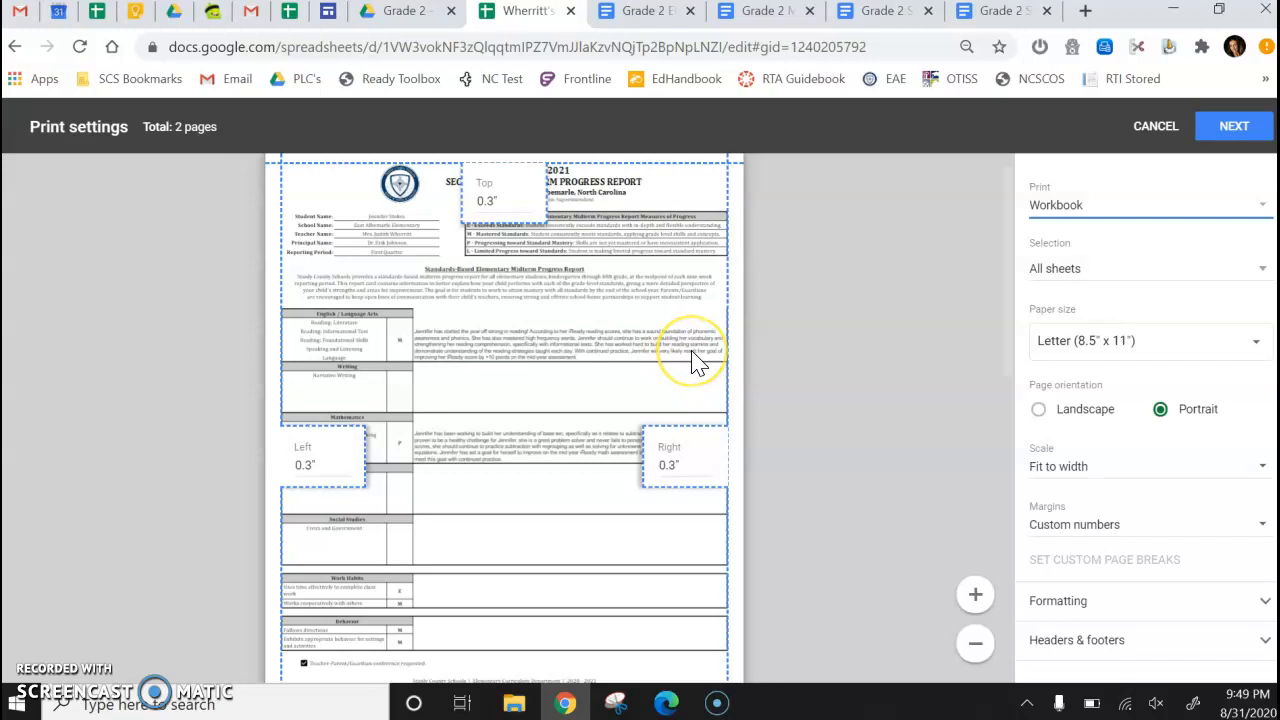
Preview both pages of the workbook, continue to printing, and choose the EAE-5508A-3/4POD printer as destination.
scroll(697, 363, down, 5)
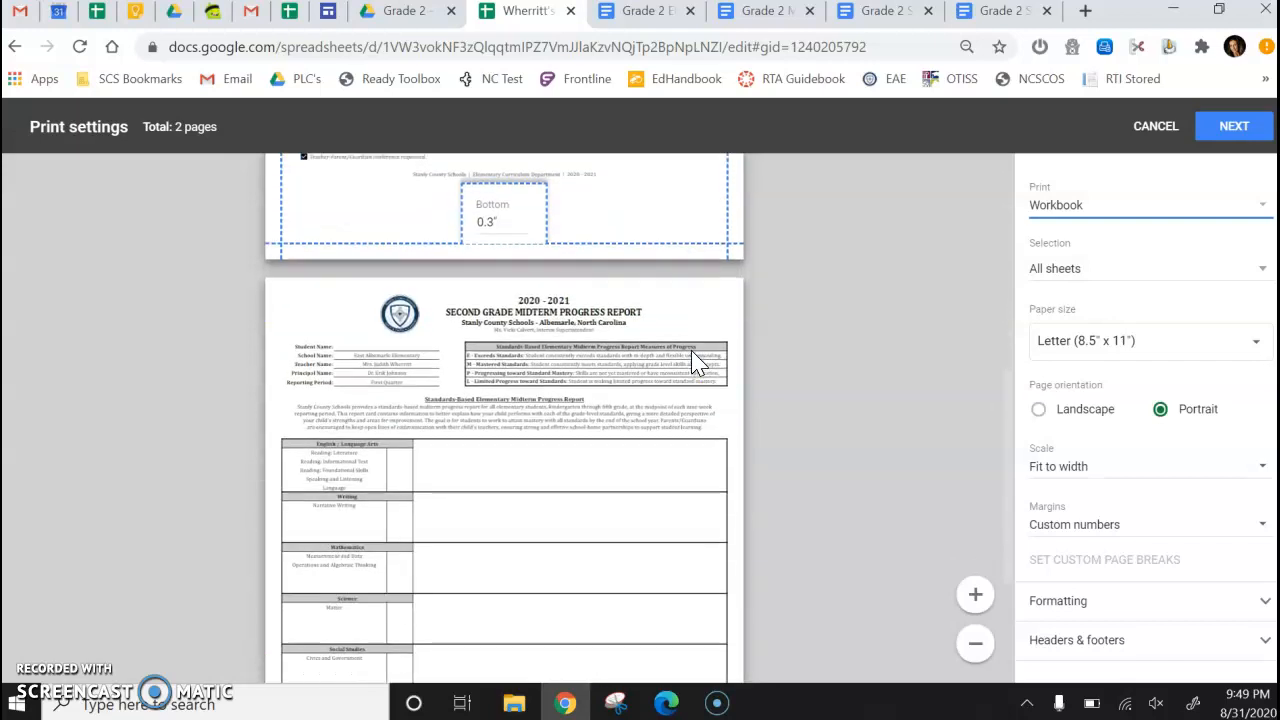
scroll(697, 363, down, 1)
scroll(697, 363, down, 1)
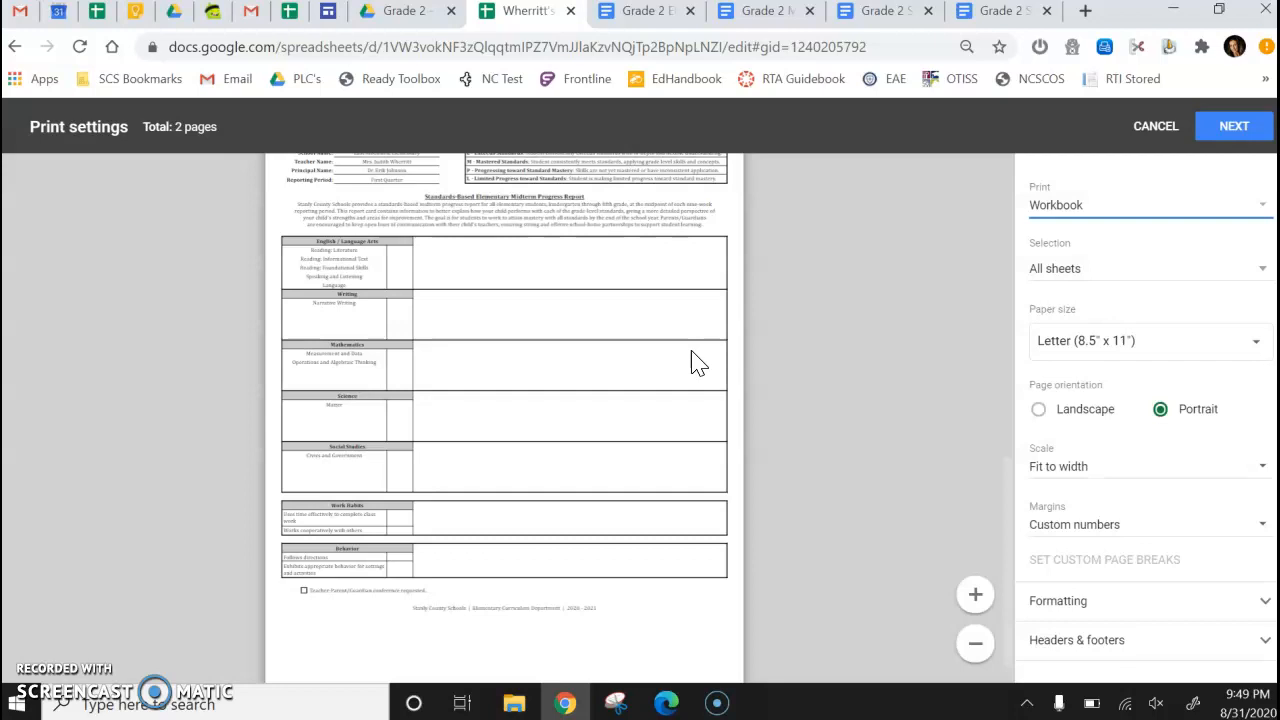
scroll(697, 363, up, 1)
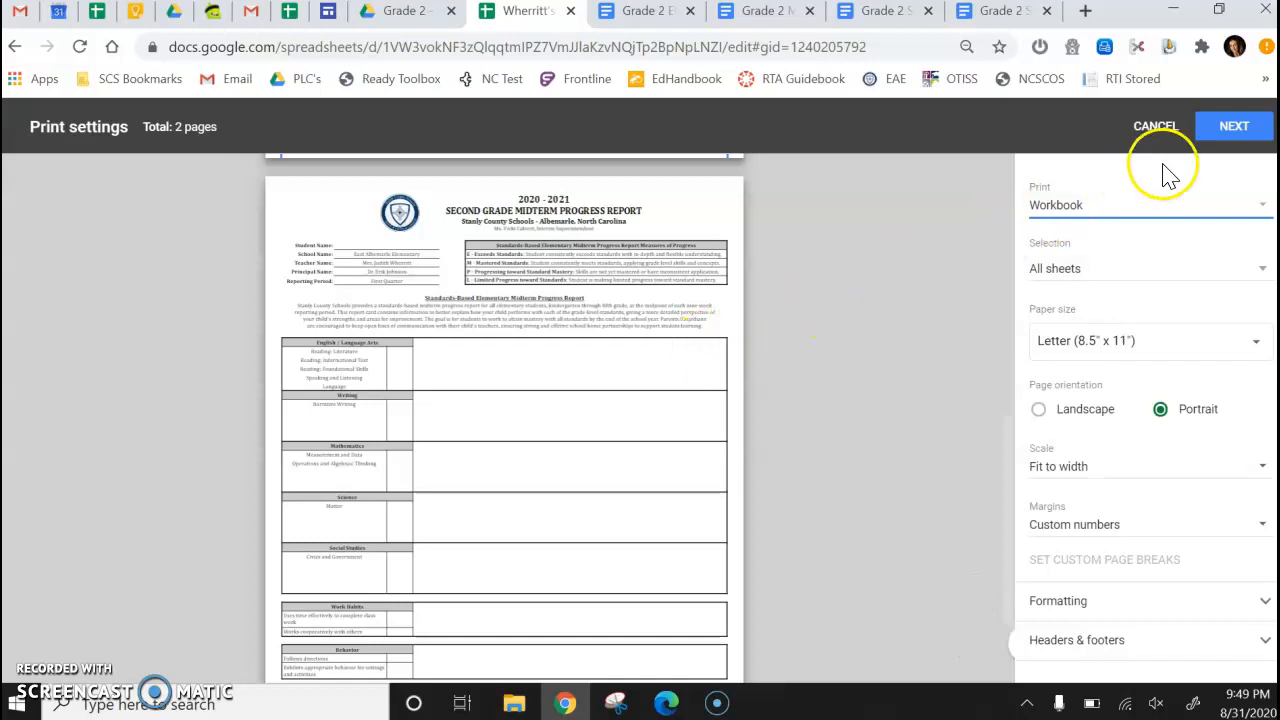
click(1236, 140)
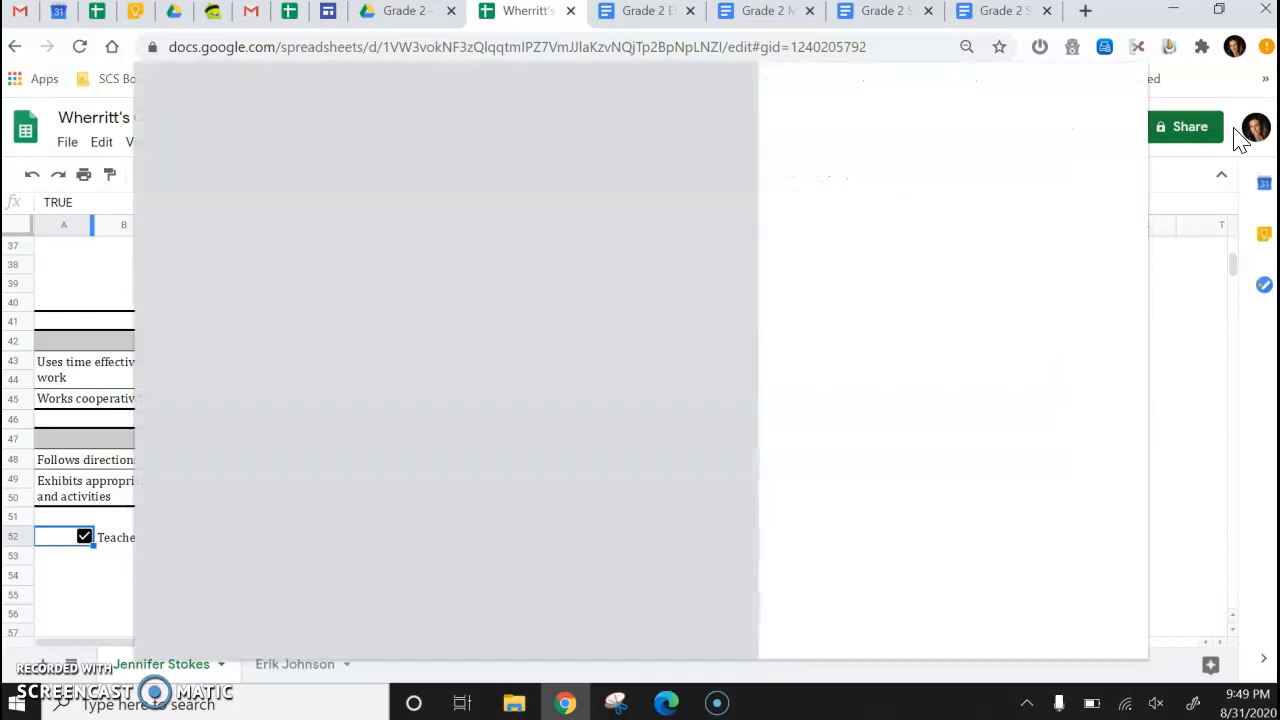
click(1100, 165)
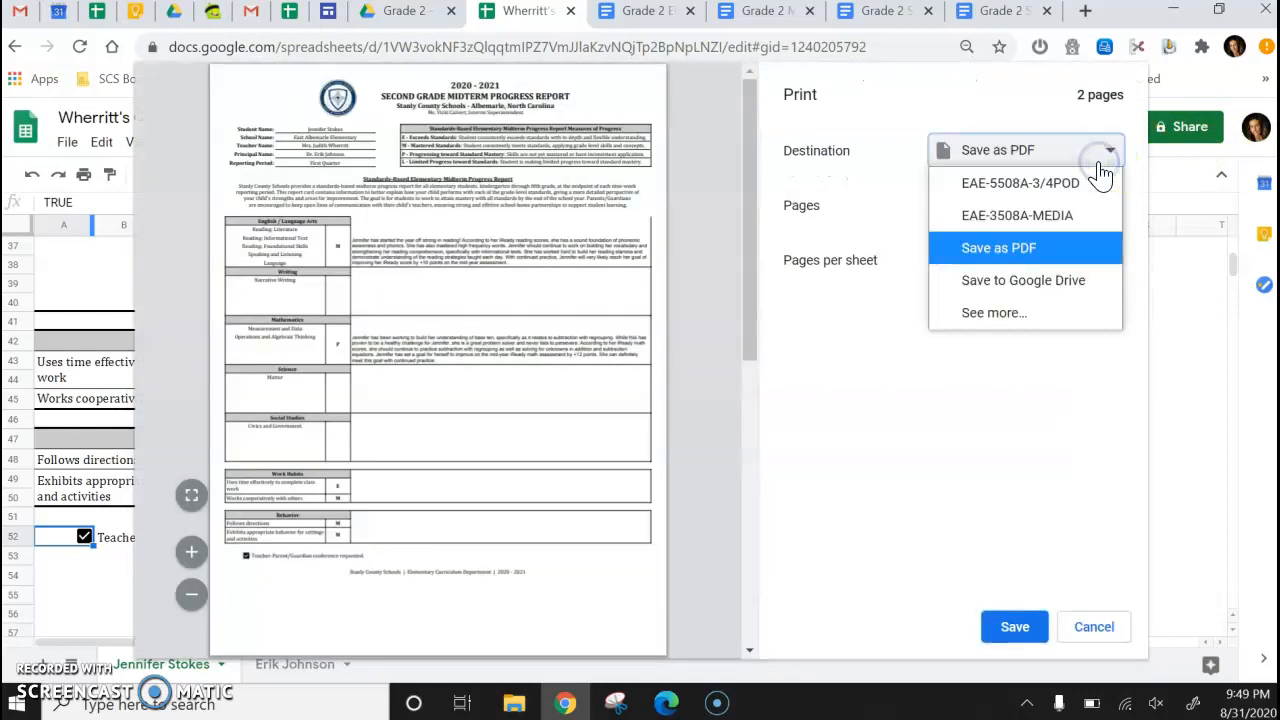
click(1080, 185)
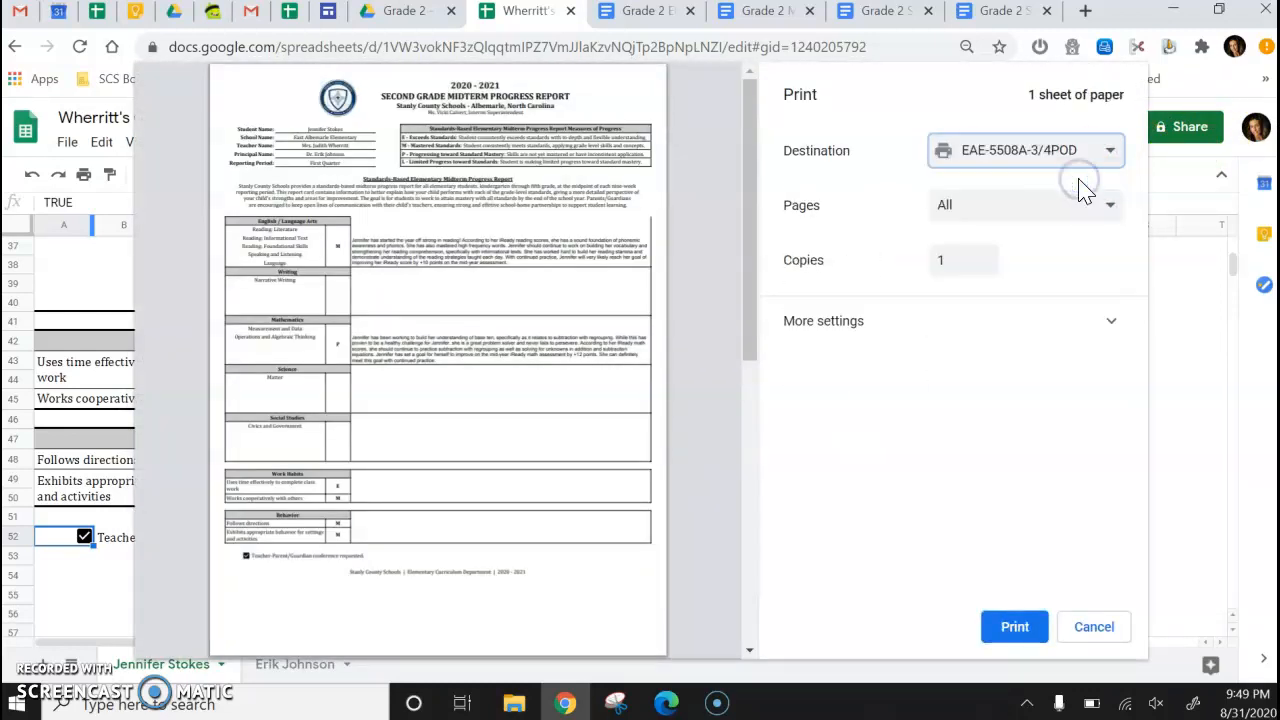
Turn off printing on both sides and print the workbook.
click(1104, 322)
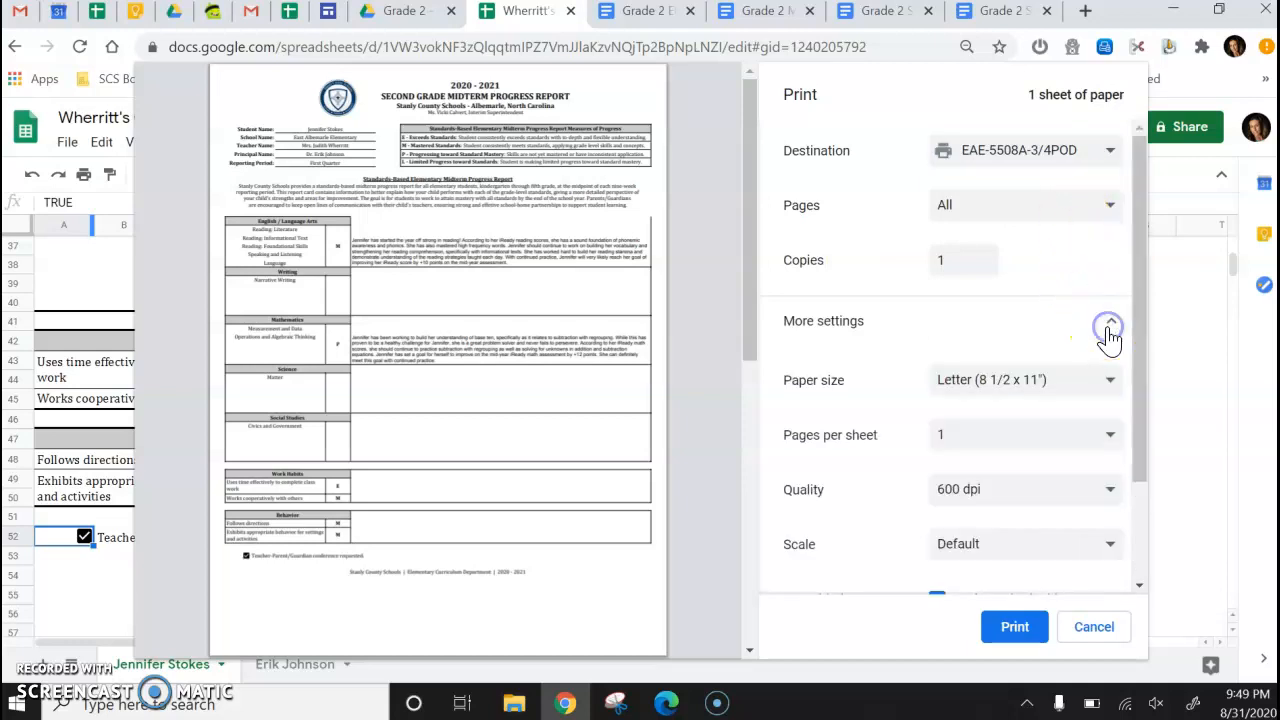
scroll(1106, 337, down, 2)
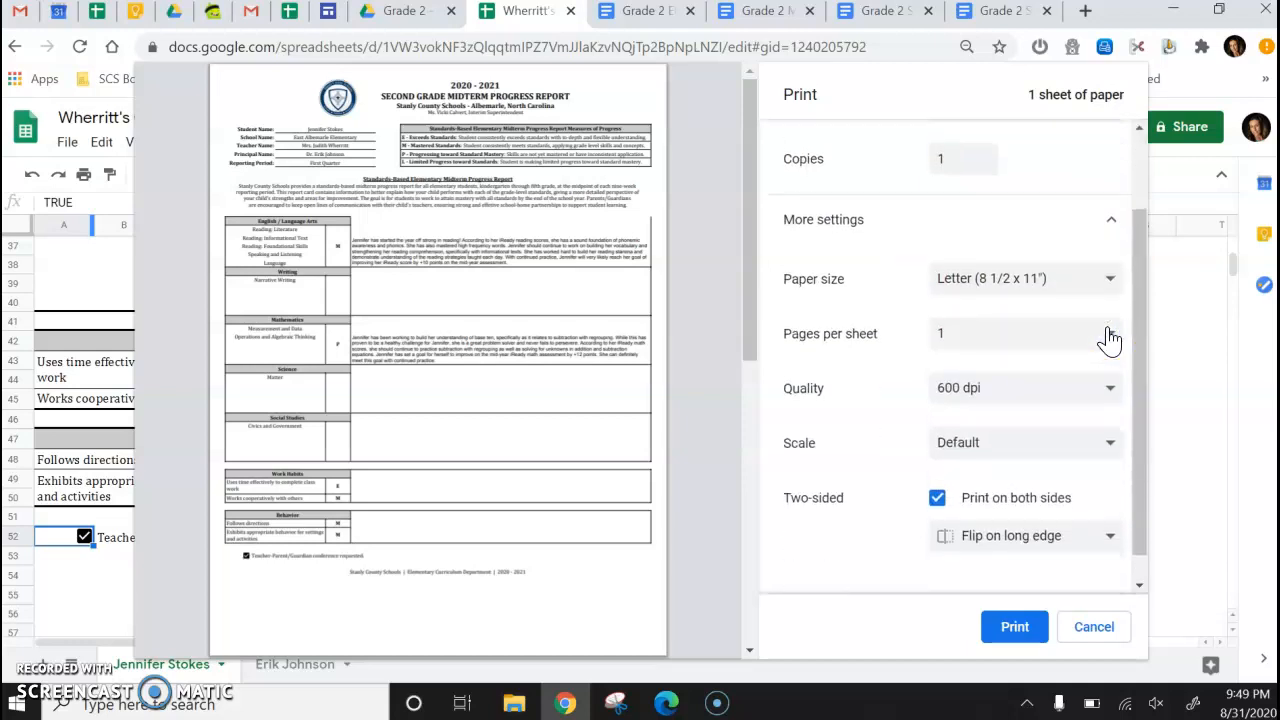
click(937, 500)
click(1020, 635)
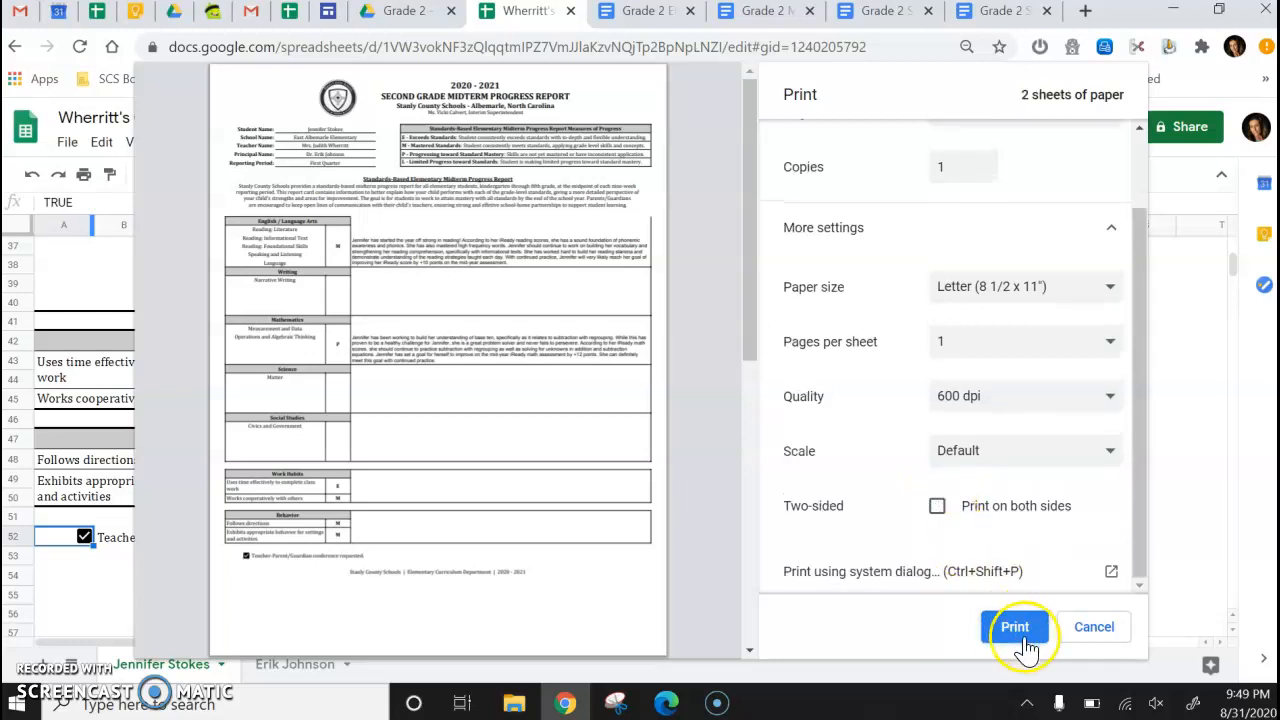